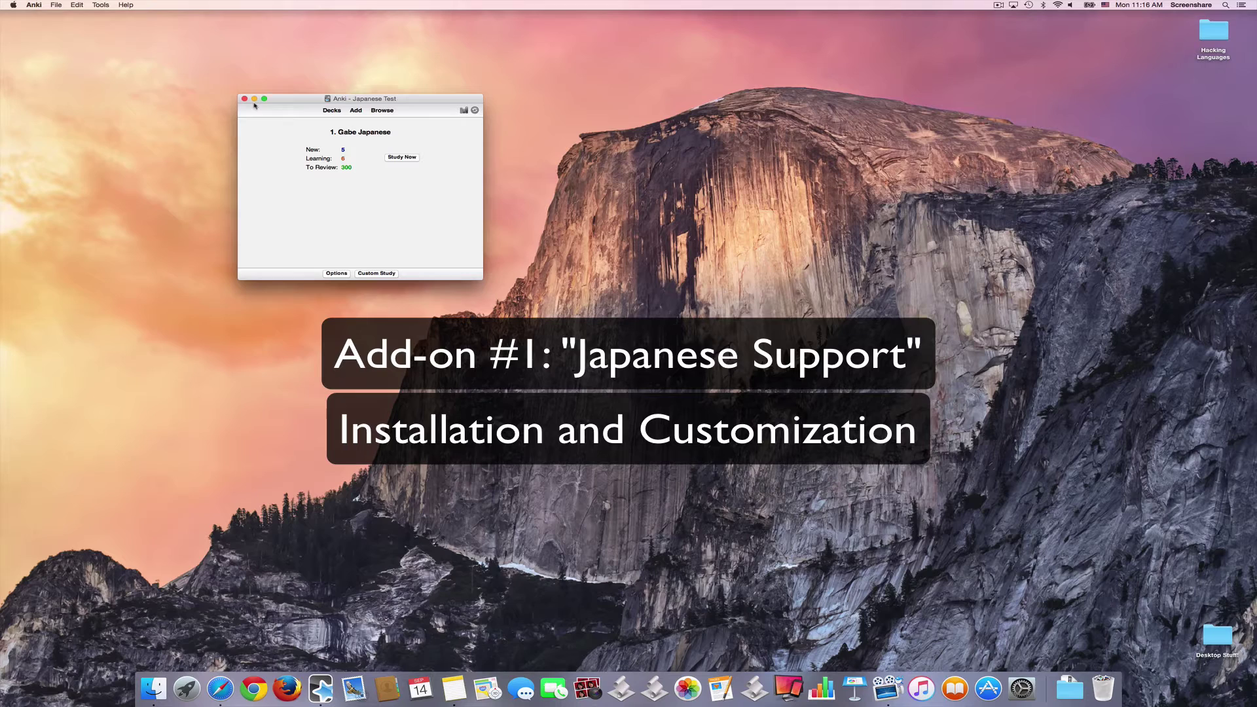
Step: Open Anki's Tools menu in the Japanese Test profile to reach the add-on commands
click(101, 6)
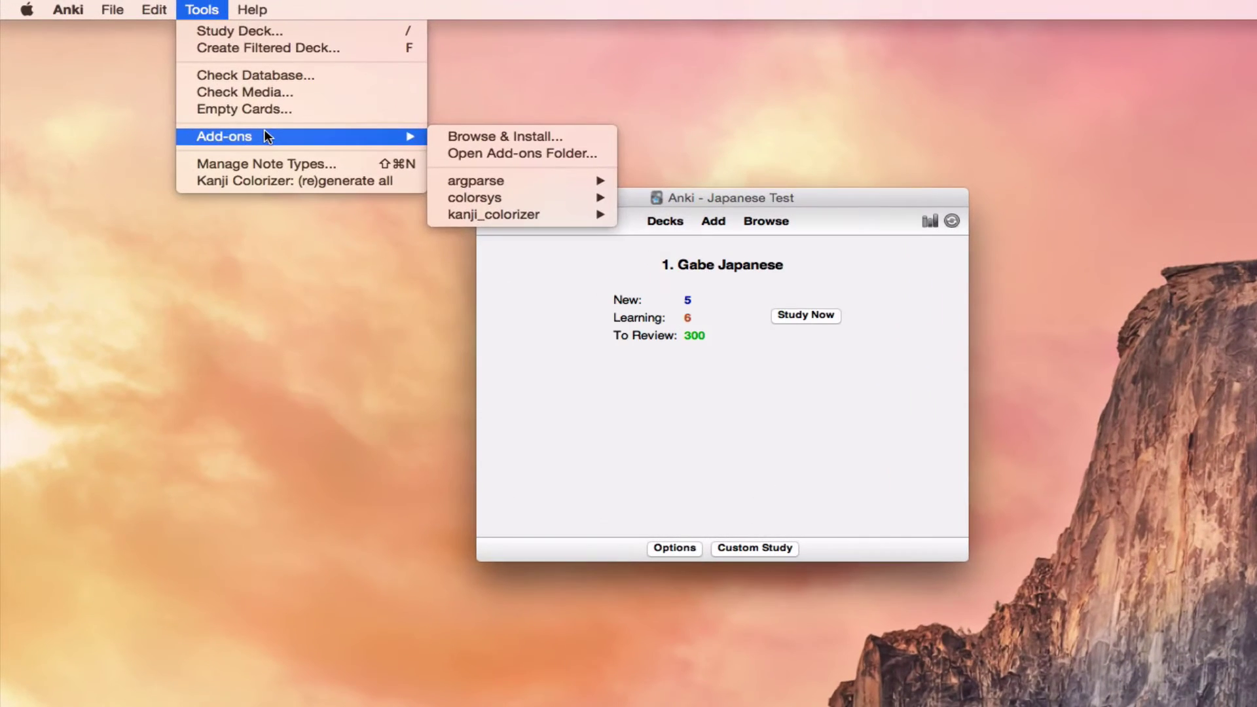
Step: Open the AnkiWeb shared add-ons catalogue through Add-ons > Browse & Install
mouse_move(379, 135)
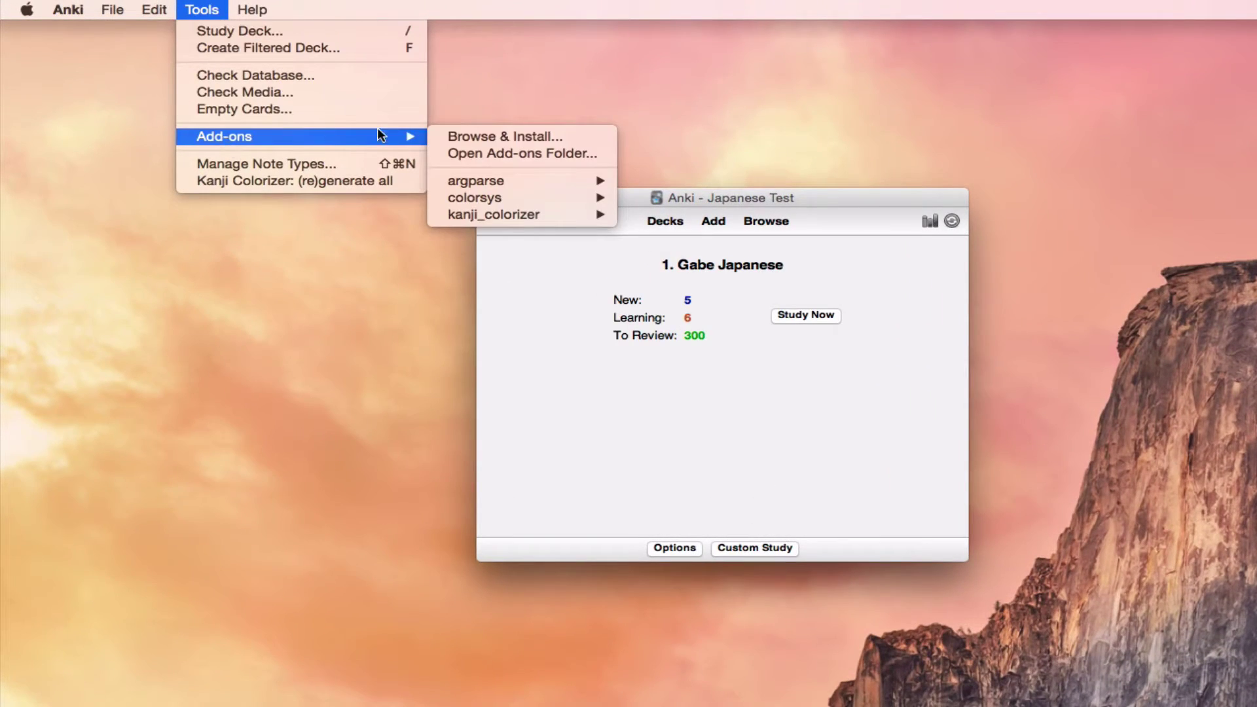
click(489, 138)
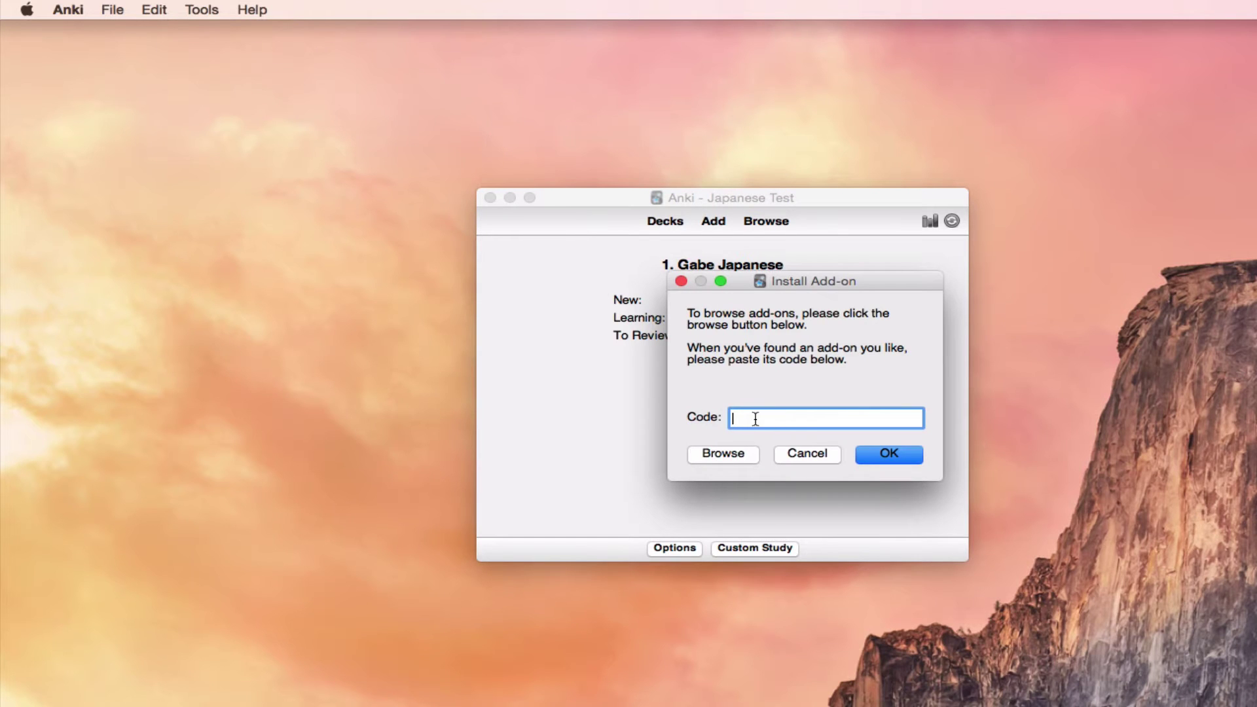
click(724, 453)
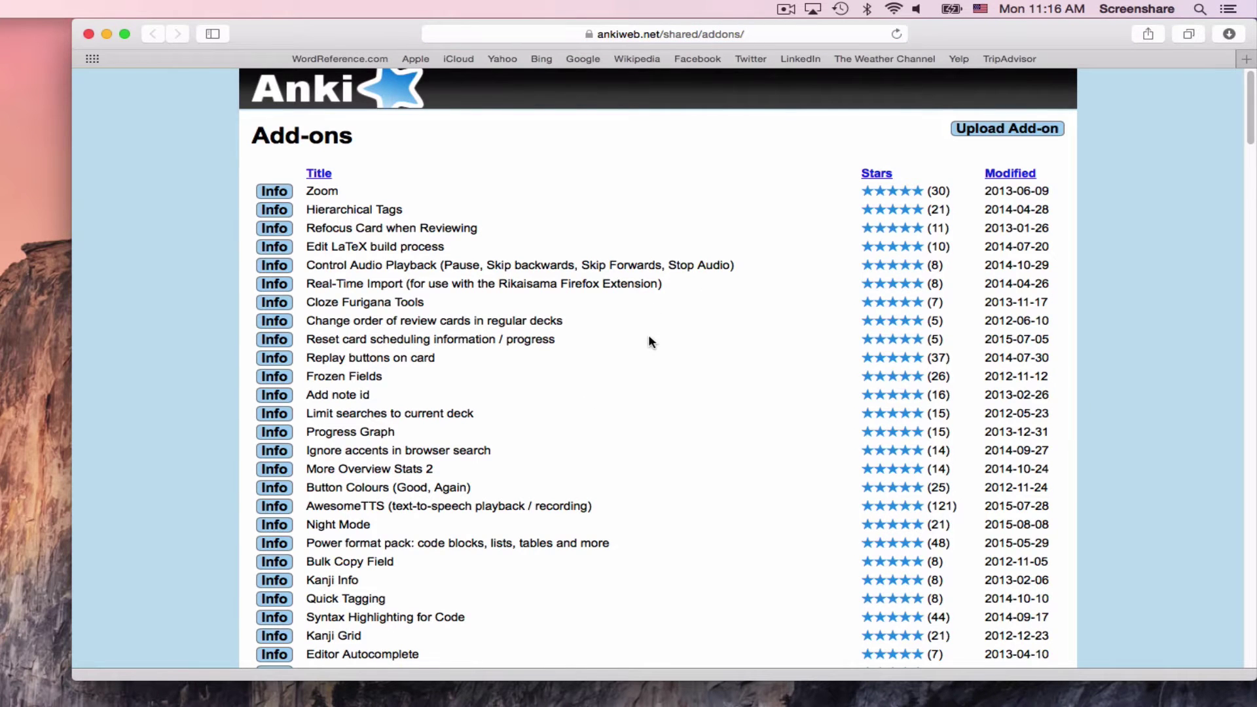
key(super+f)
text(support)
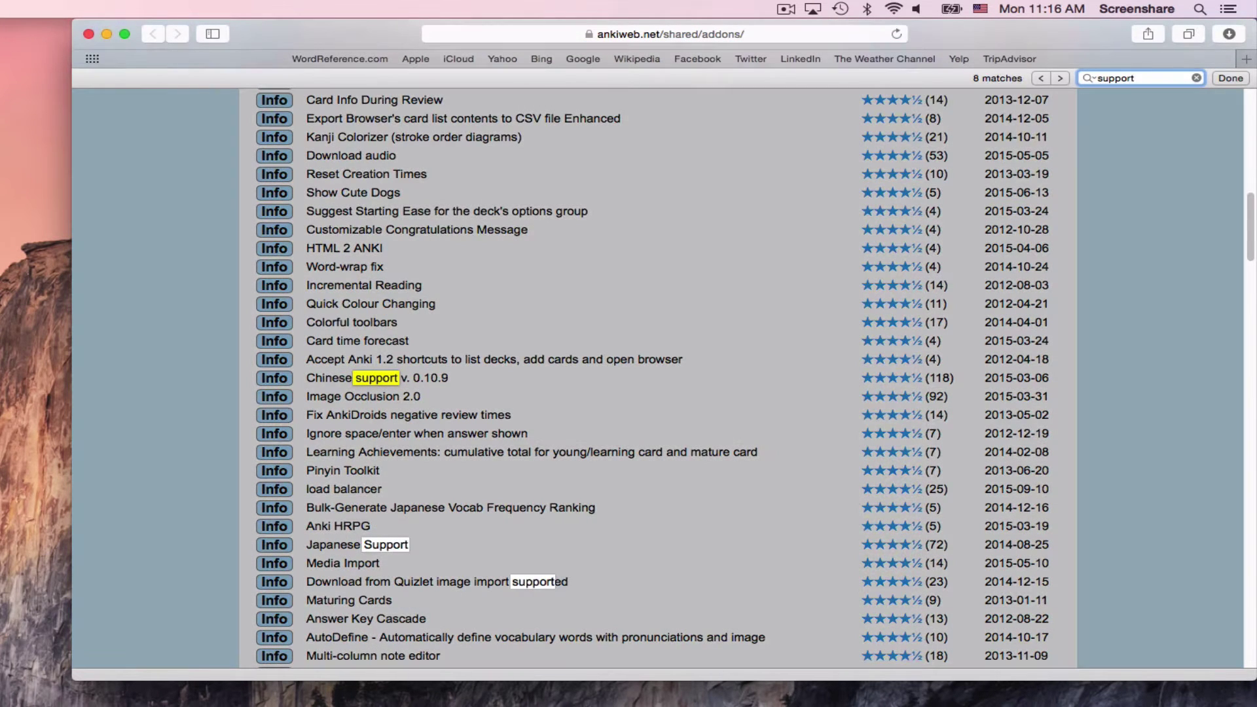
click(363, 543)
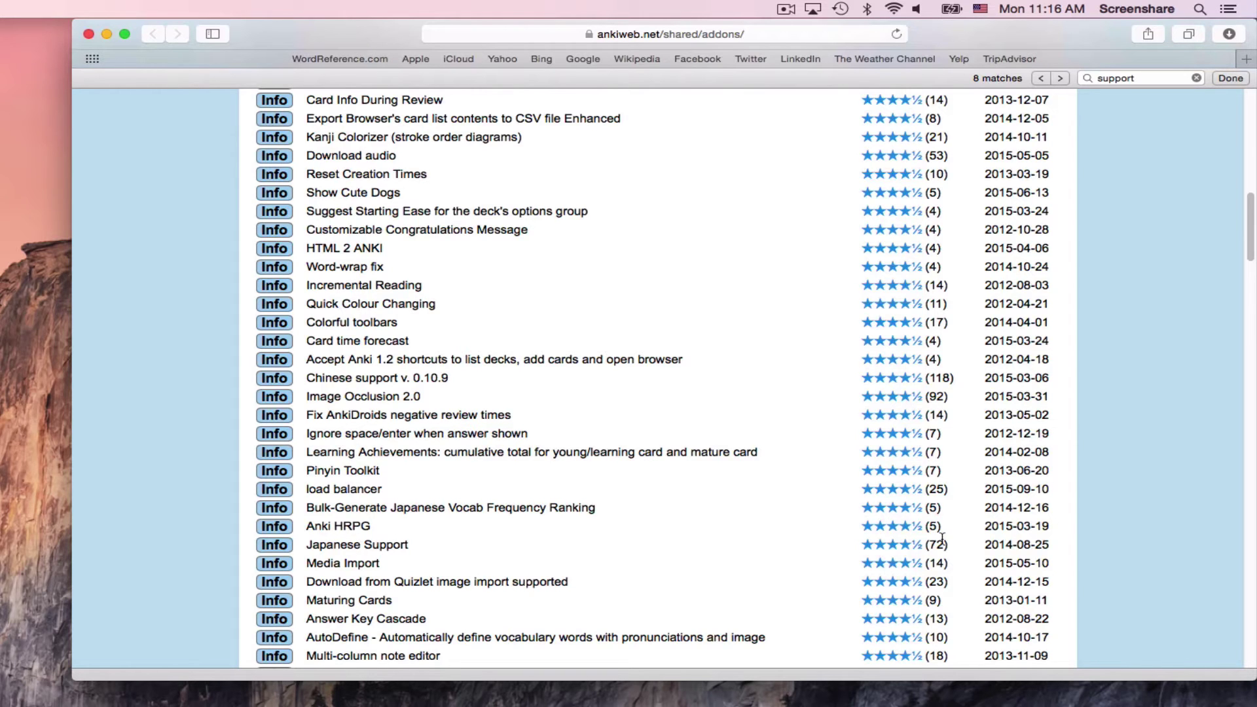
click(273, 545)
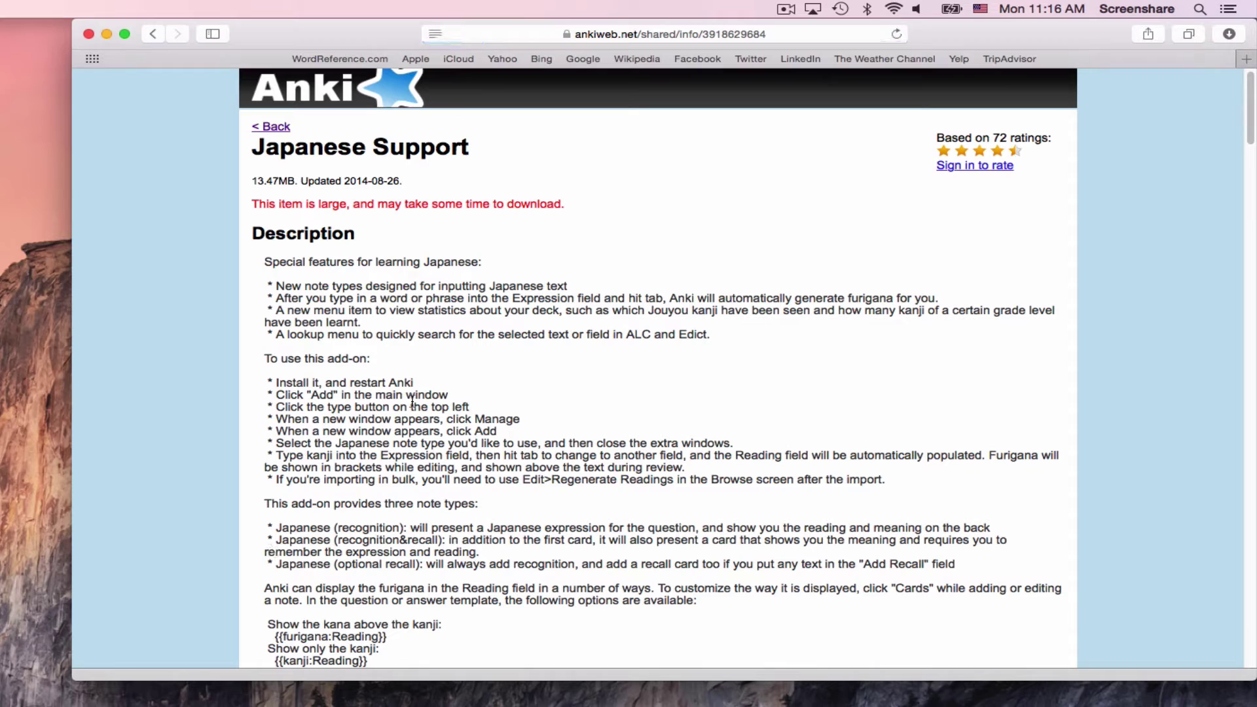
scroll(433, 376, down, 15)
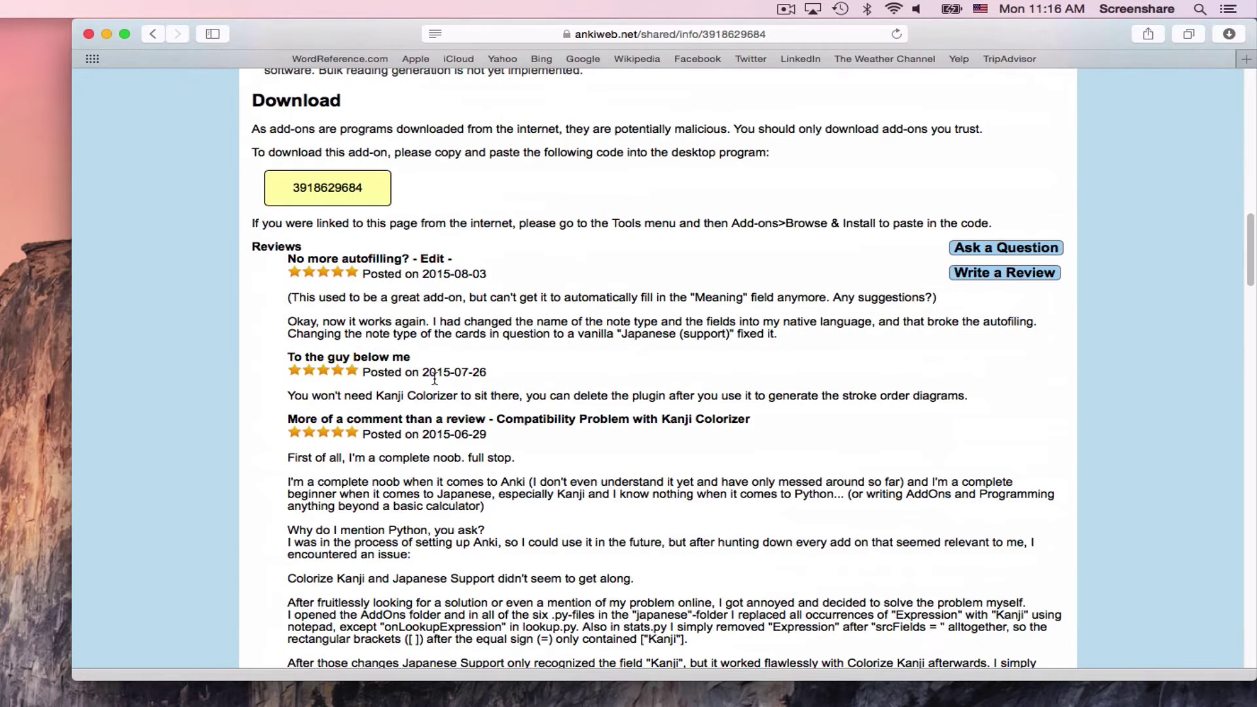
double_click(325, 187)
key(super+c)
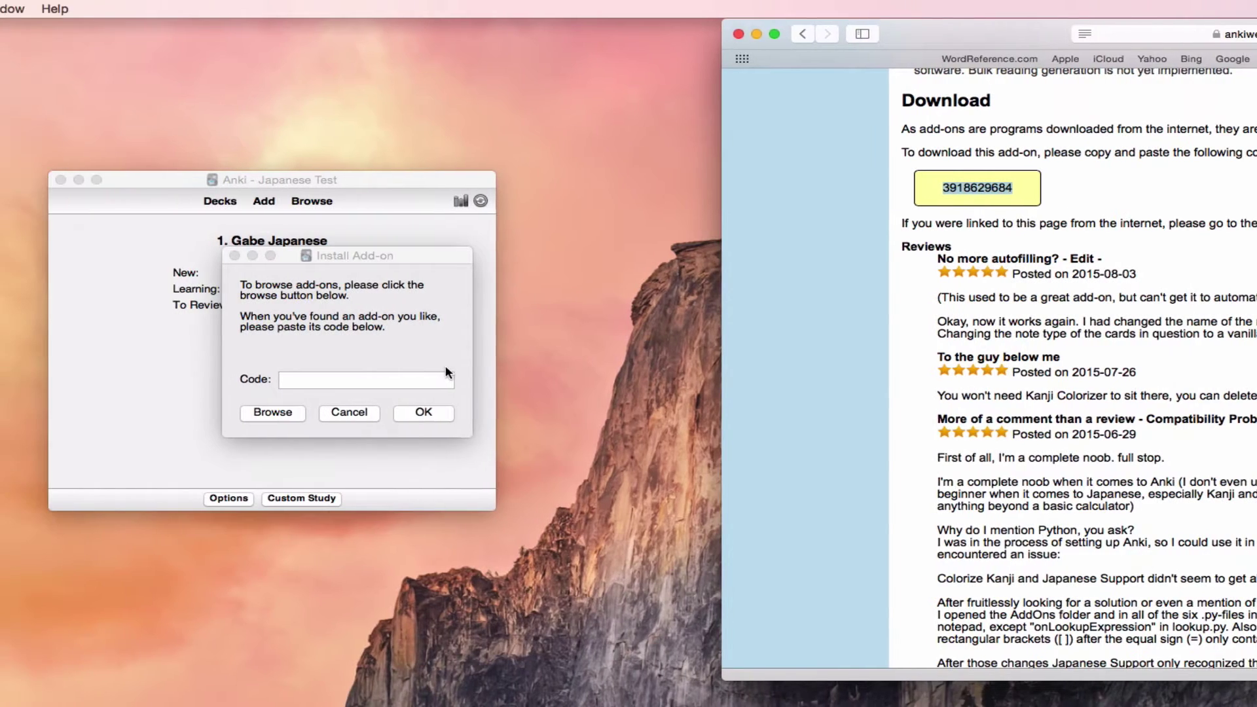
click(380, 379)
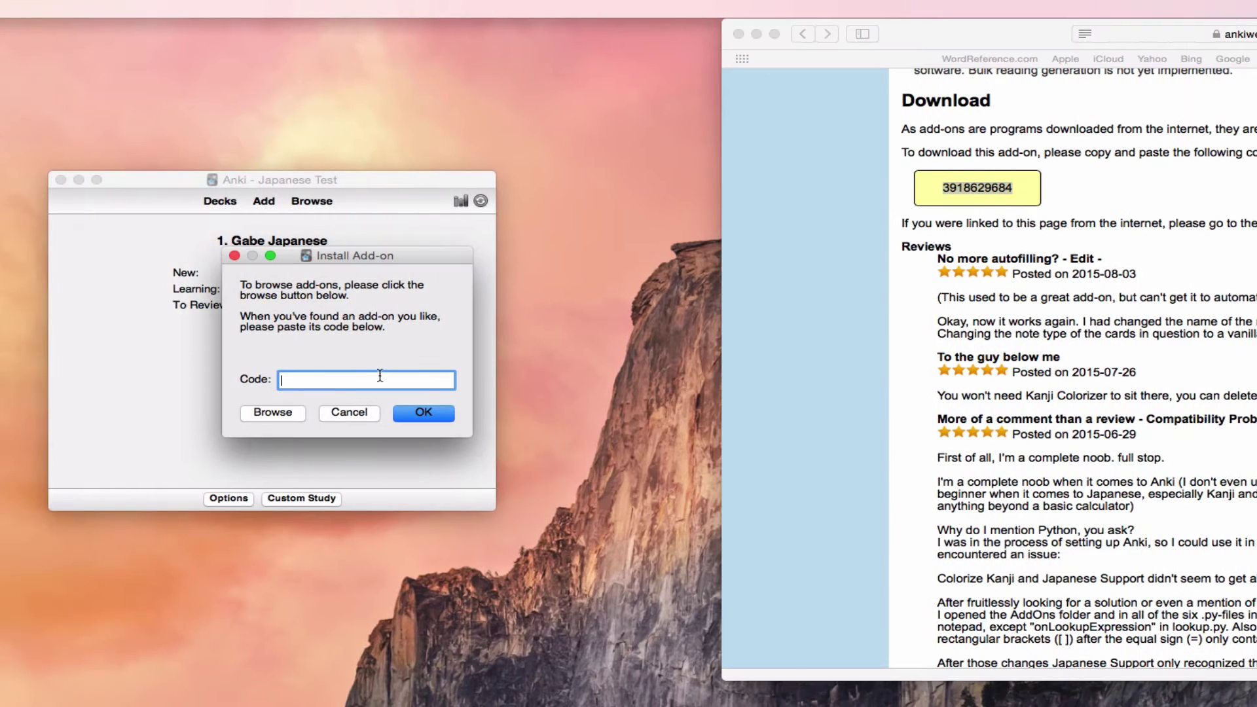
key(super+v)
click(422, 413)
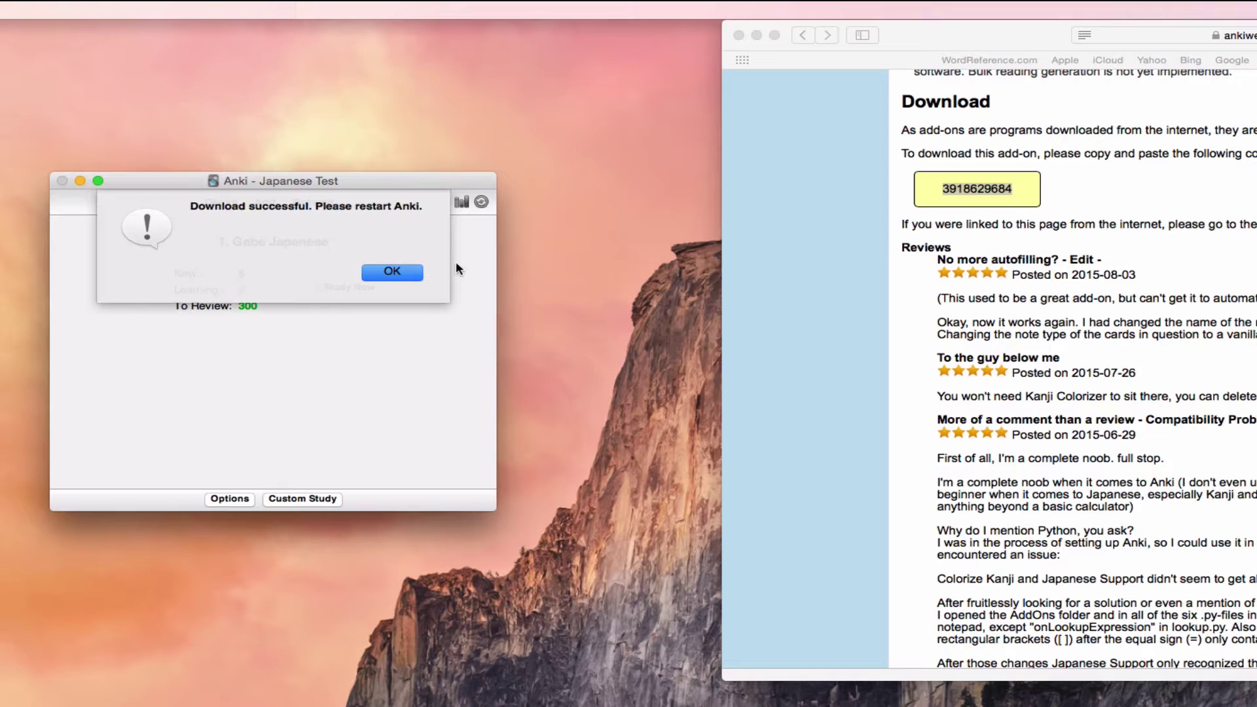
click(402, 272)
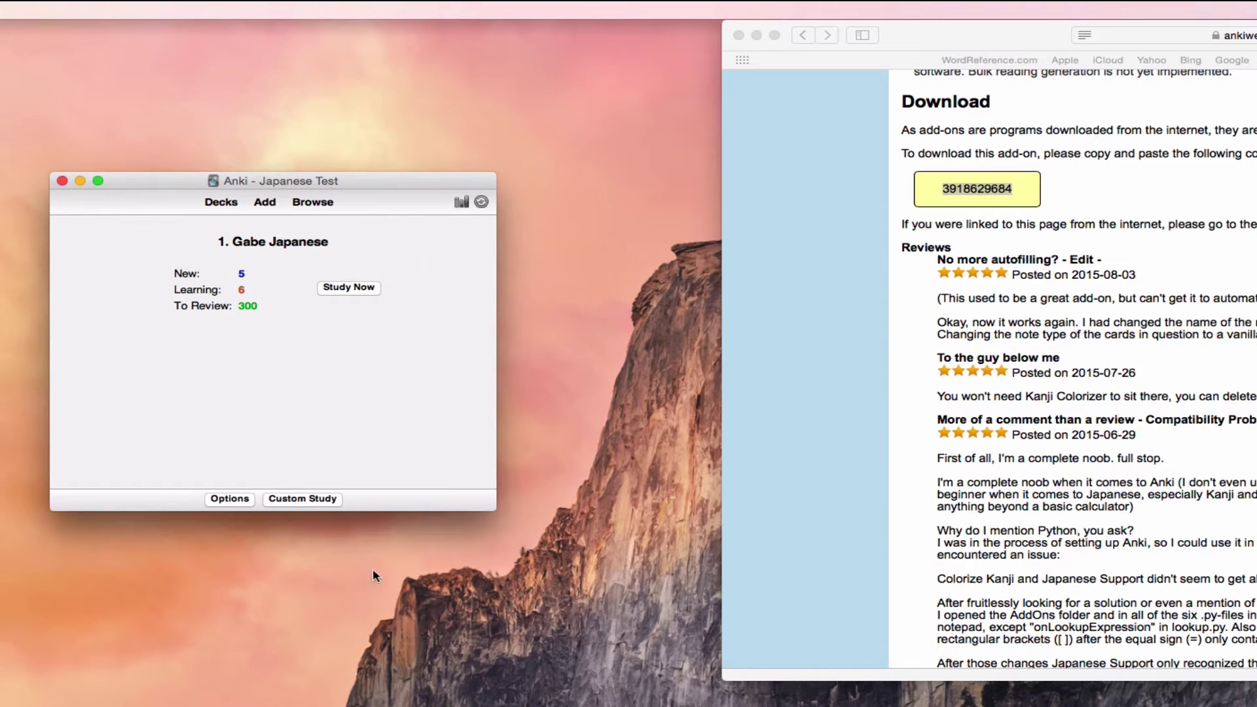
Step: Quit and restart Anki, reopening the Japanese Test profile
key(super+q)
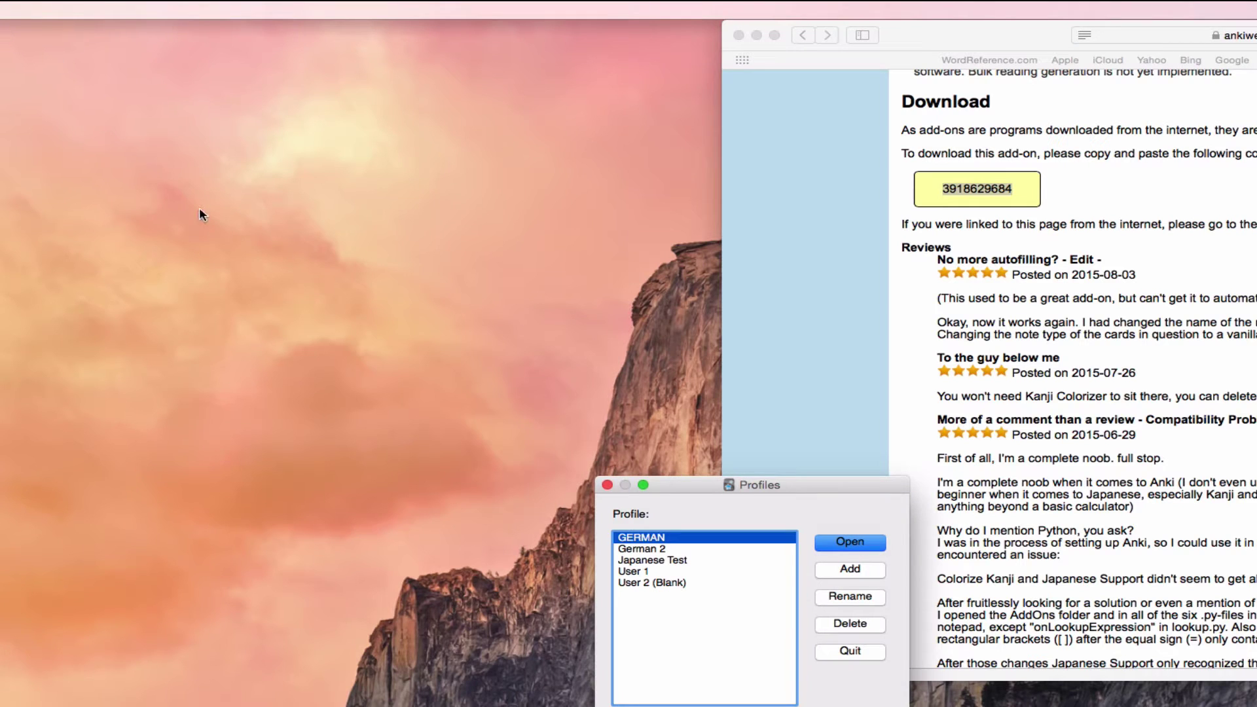
key(Down)
key(Down)
key(Return)
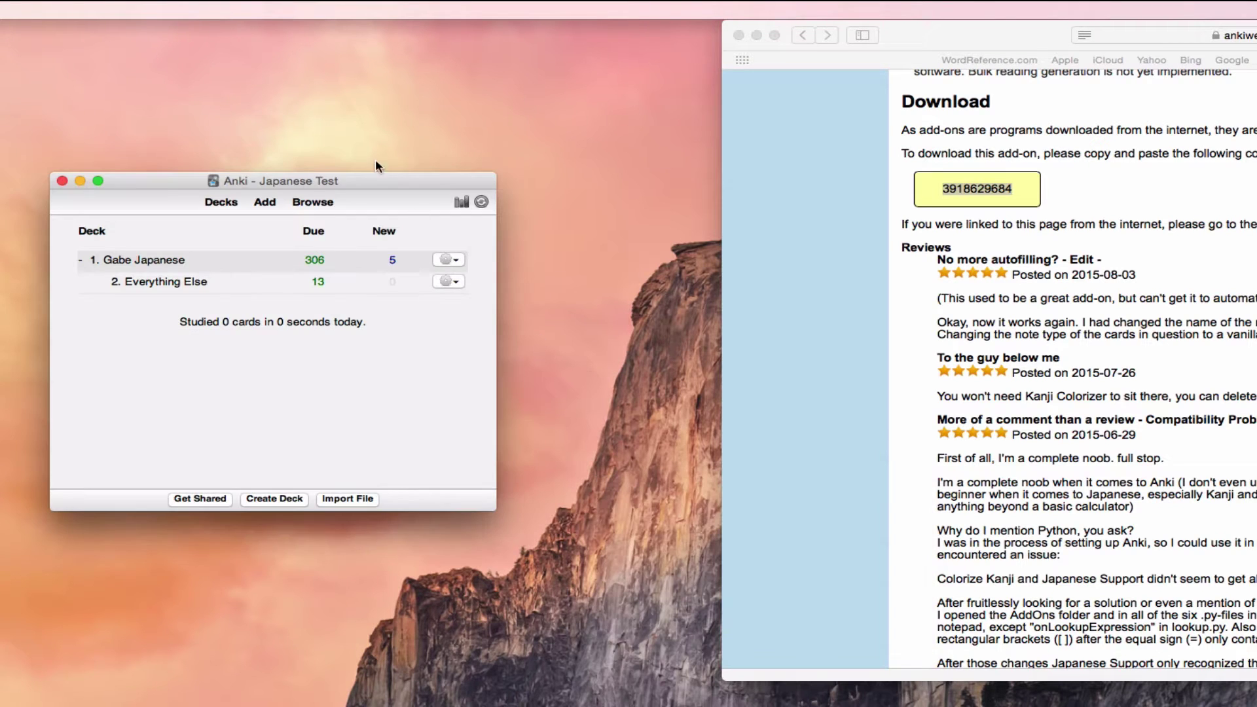
Step: Start a new card using the Japanese Basic Demo (Japanese Support) note type, ready for an Expression
click(265, 202)
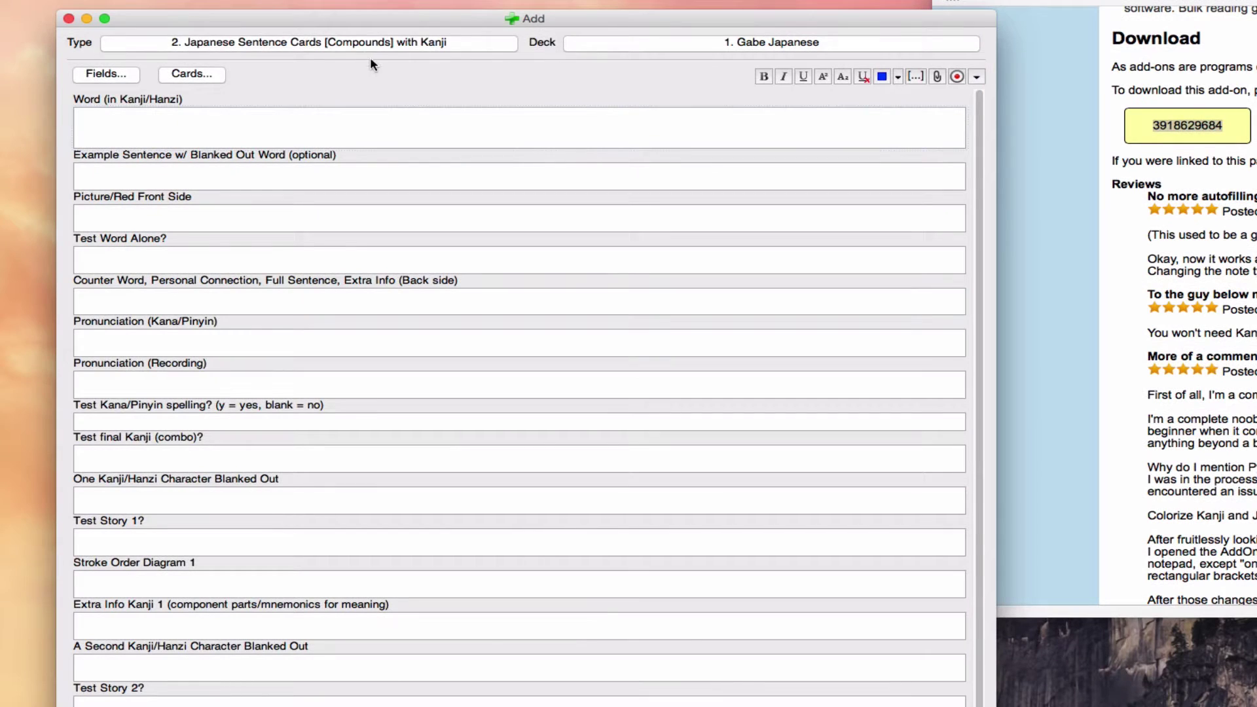
click(355, 42)
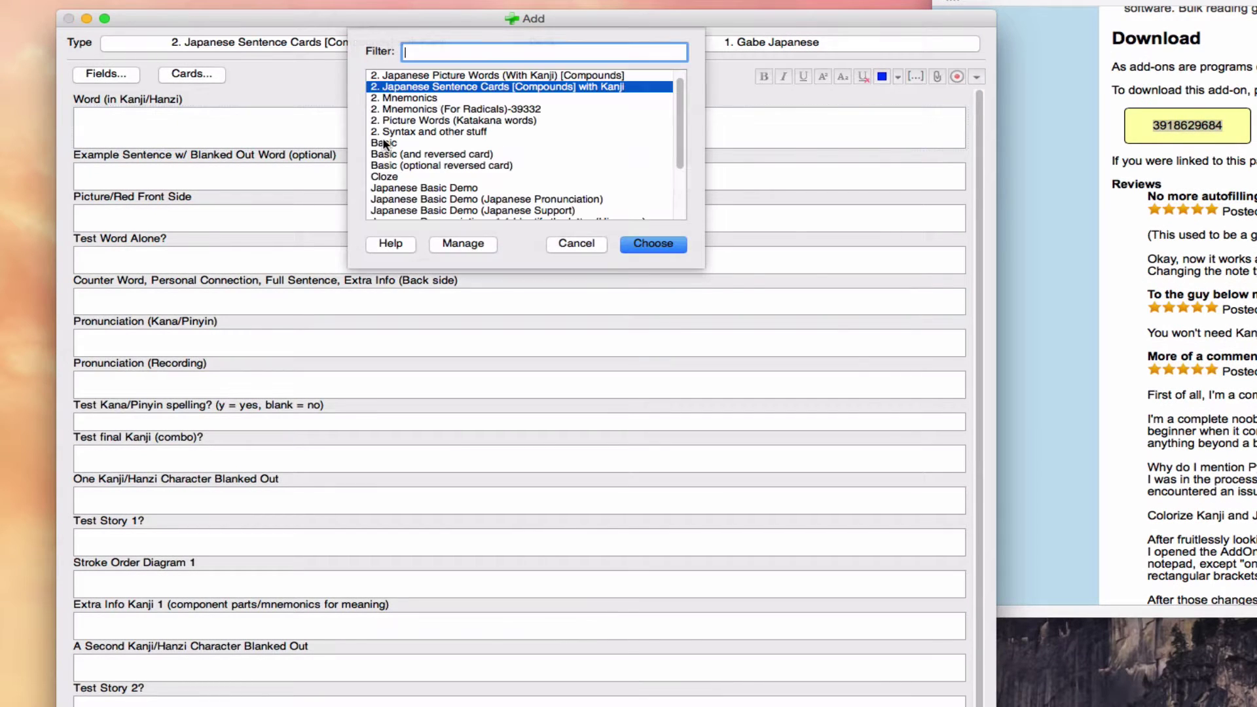
double_click(560, 211)
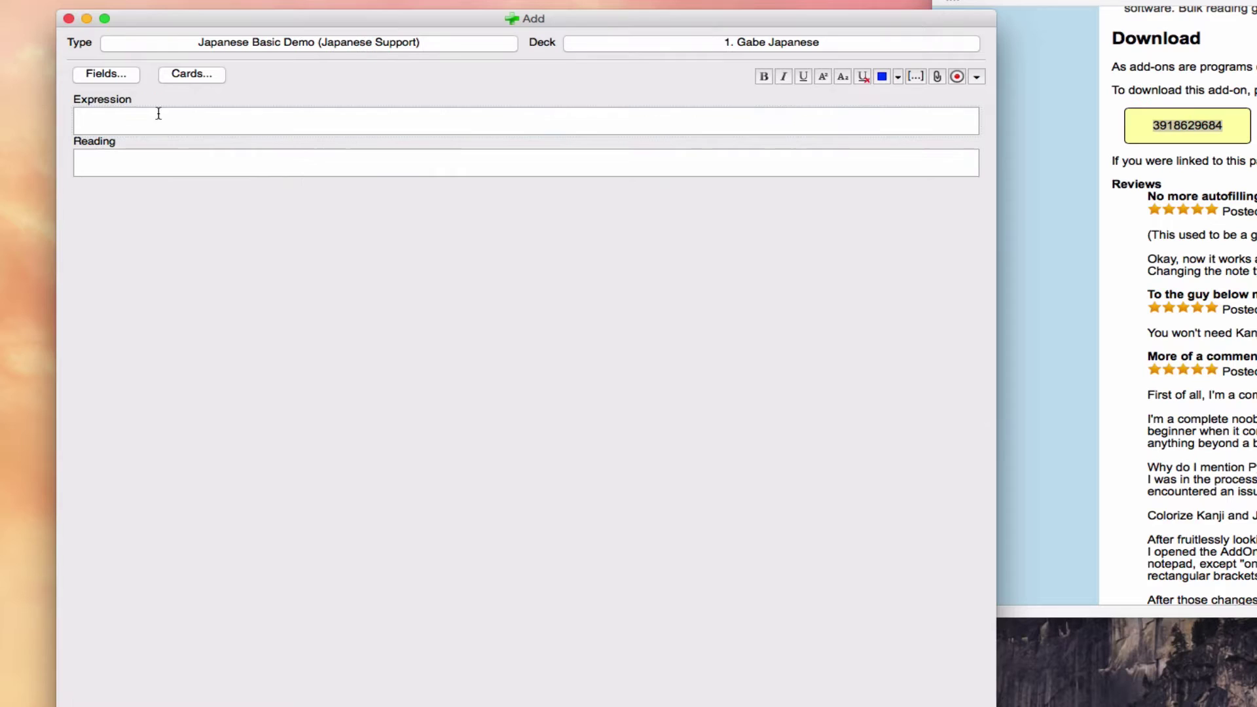
double_click(98, 97)
click(180, 115)
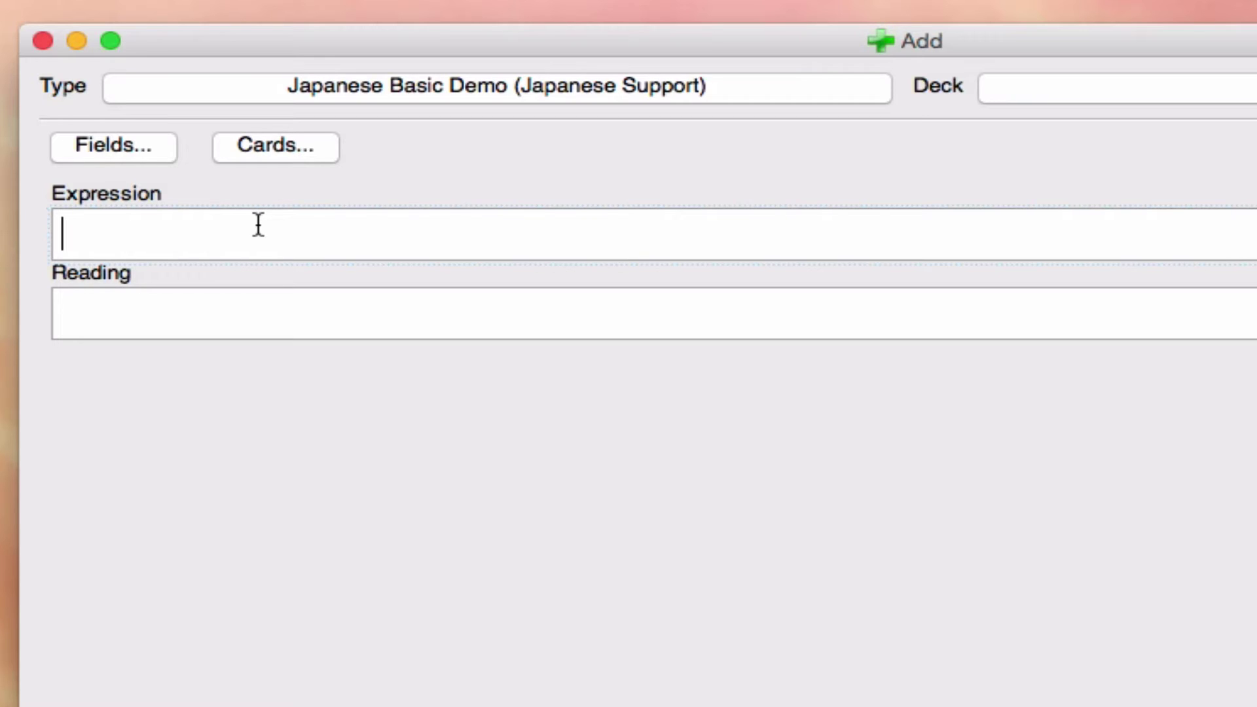
Step: Enter 触る in the Expression field so Reading auto-fills with 触[さわ]る
text(sa)
key(BackSpace)
text(sawaru)
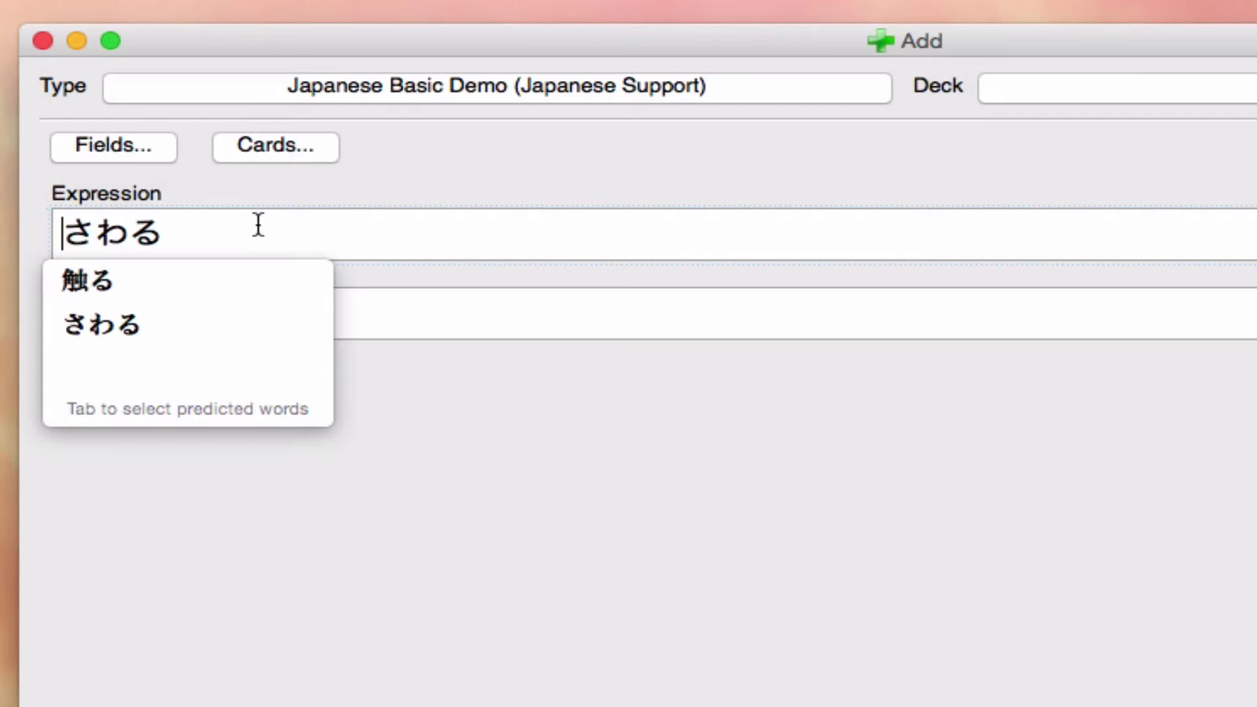
key(Tab)
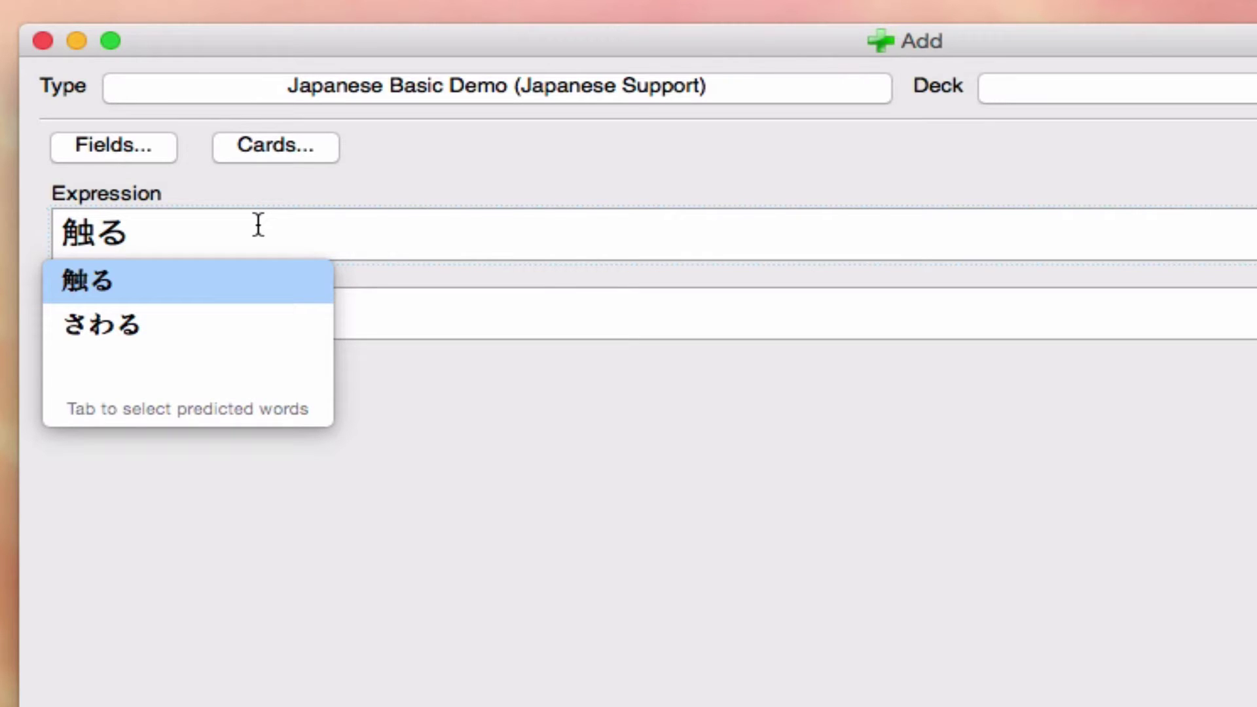
key(Tab)
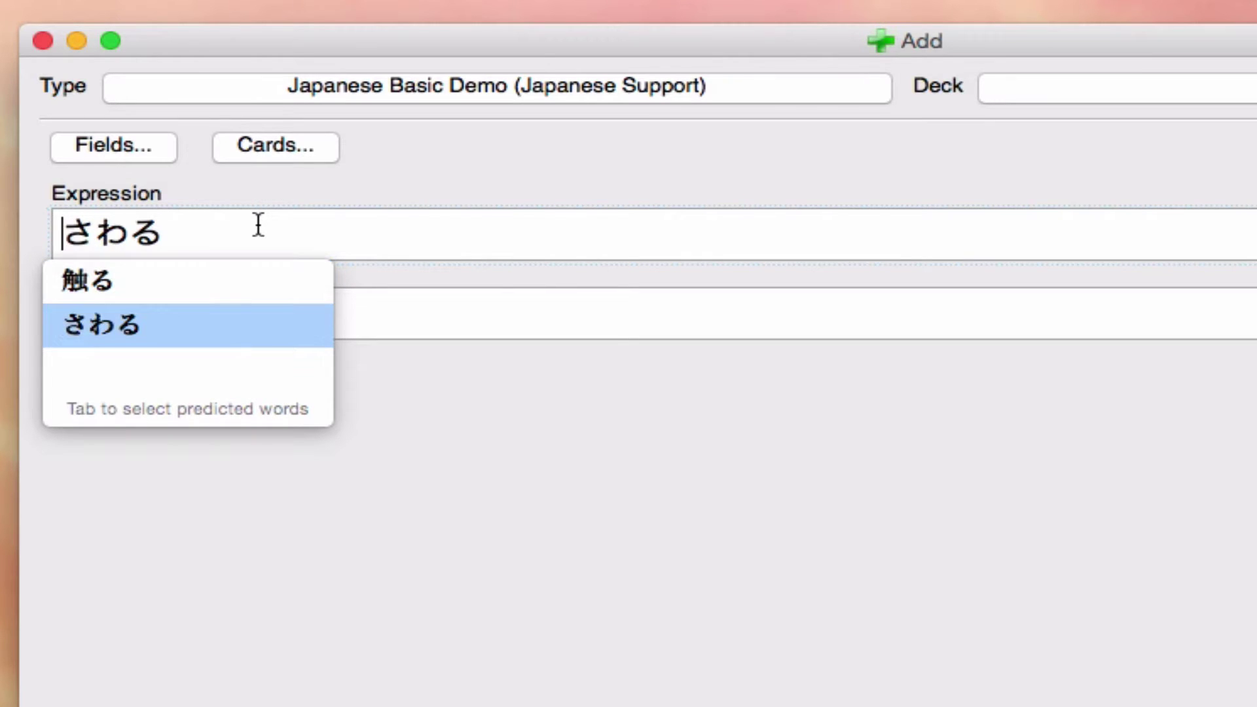
key(Tab)
key(Return)
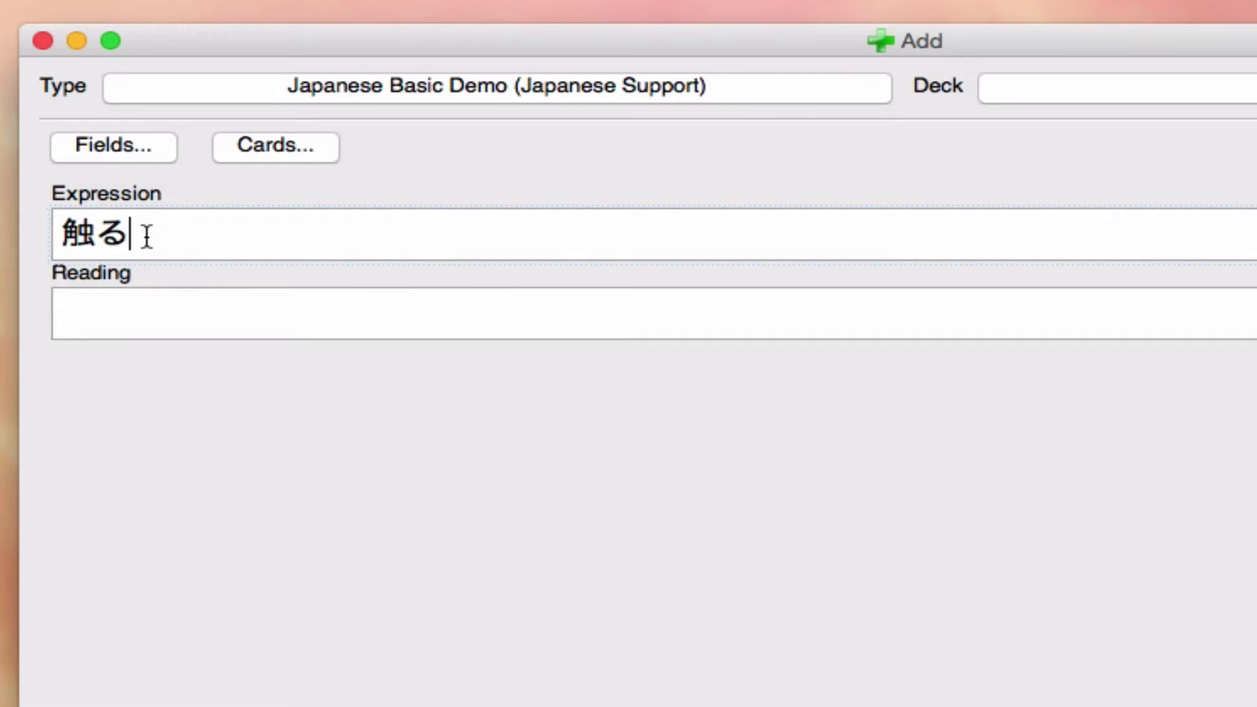
key(Tab)
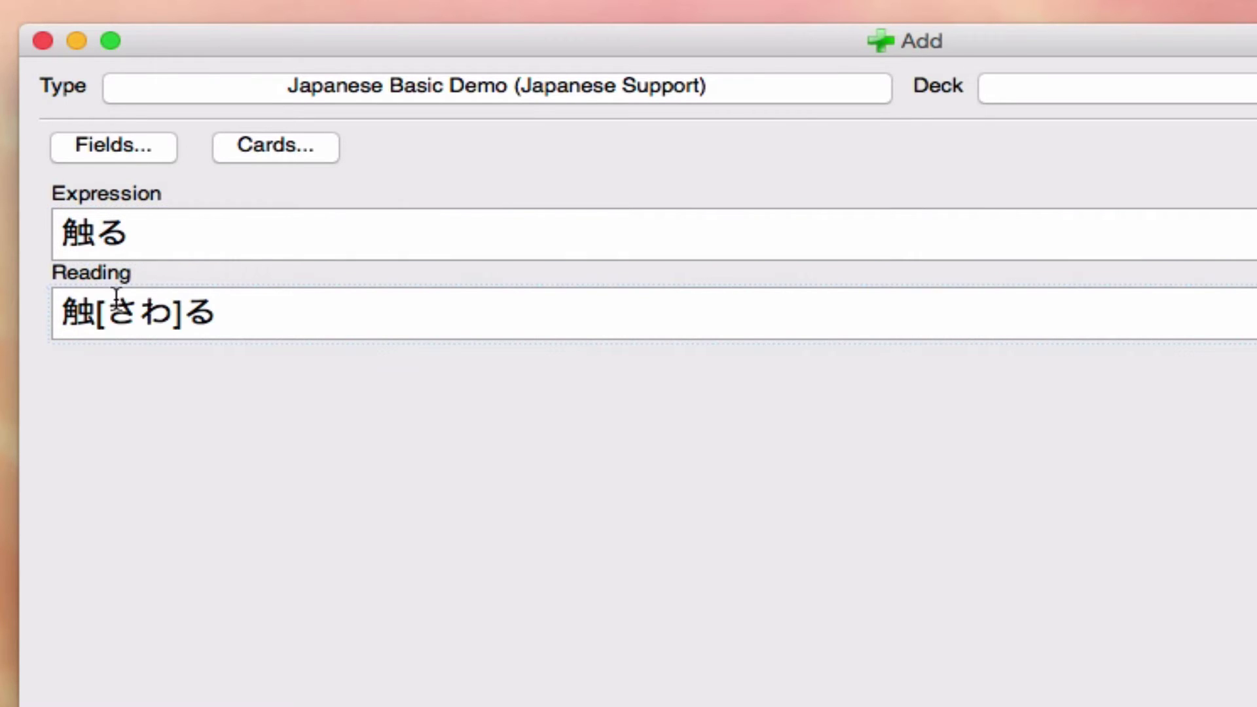
Step: Inspect the reading 触[さわ]る, including its [さわ] furigana, then delete it from Reading
click(54, 316)
drag(55, 318, 301, 308)
click(301, 308)
drag(98, 316, 184, 315)
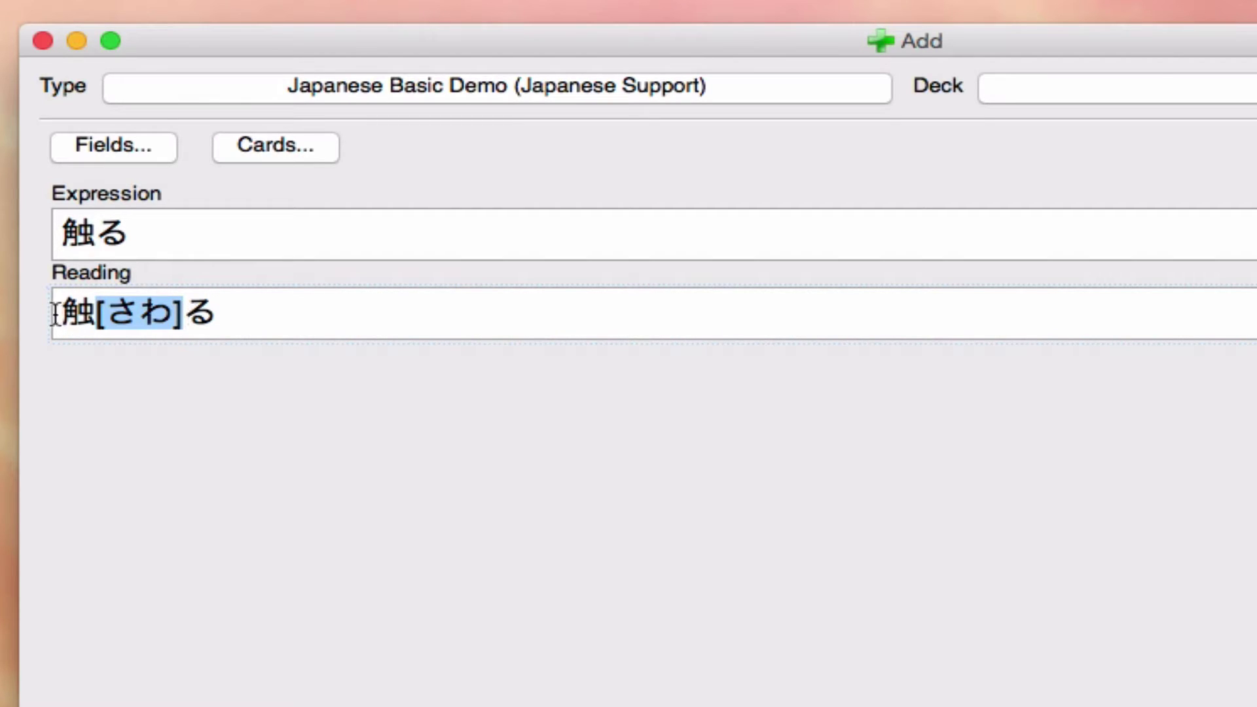
click(256, 314)
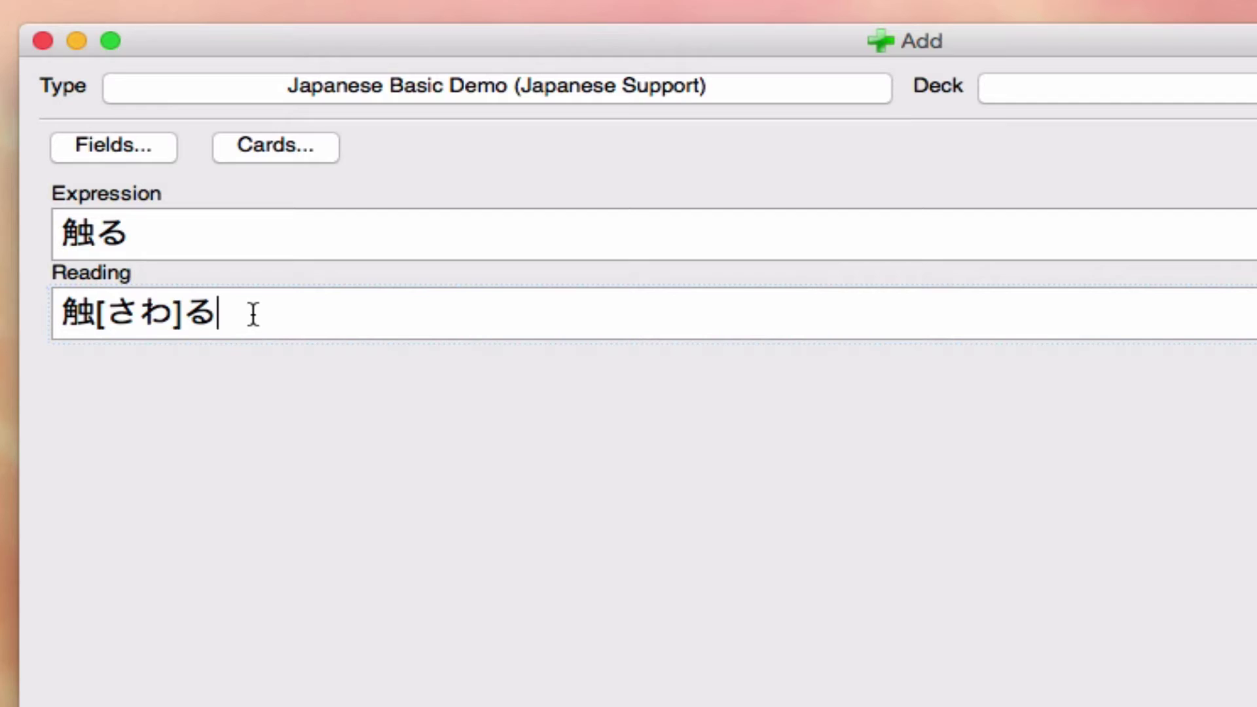
drag(255, 315, 19, 321)
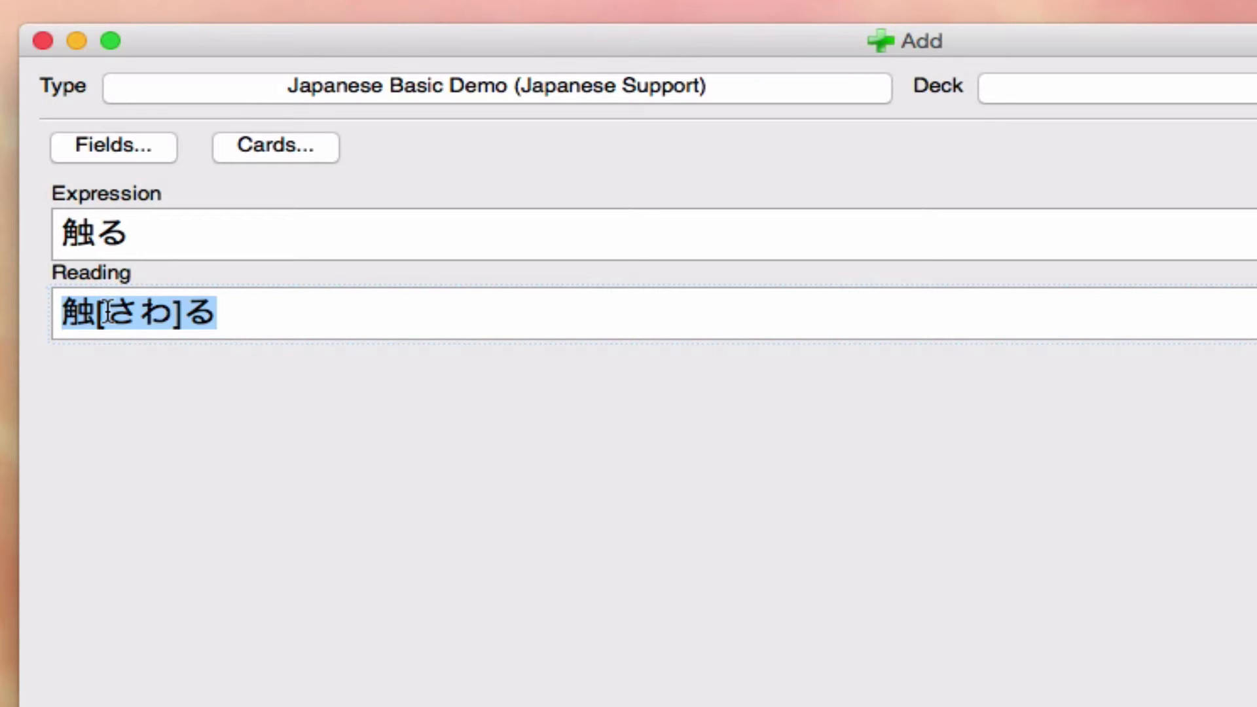
key(BackSpace)
drag(135, 236, 15, 232)
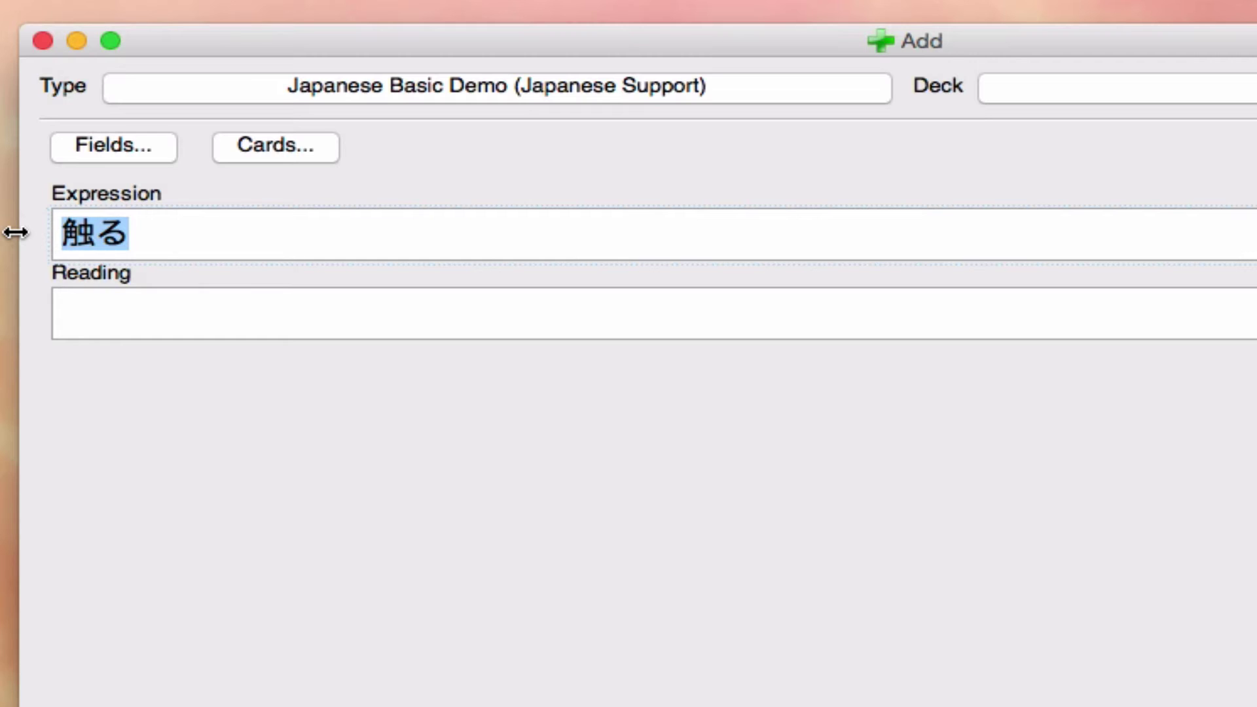
Step: Enter 私を触る as the Expression and check Reading auto-fills 私[わたし]を 触[さわ]る
text(わ)
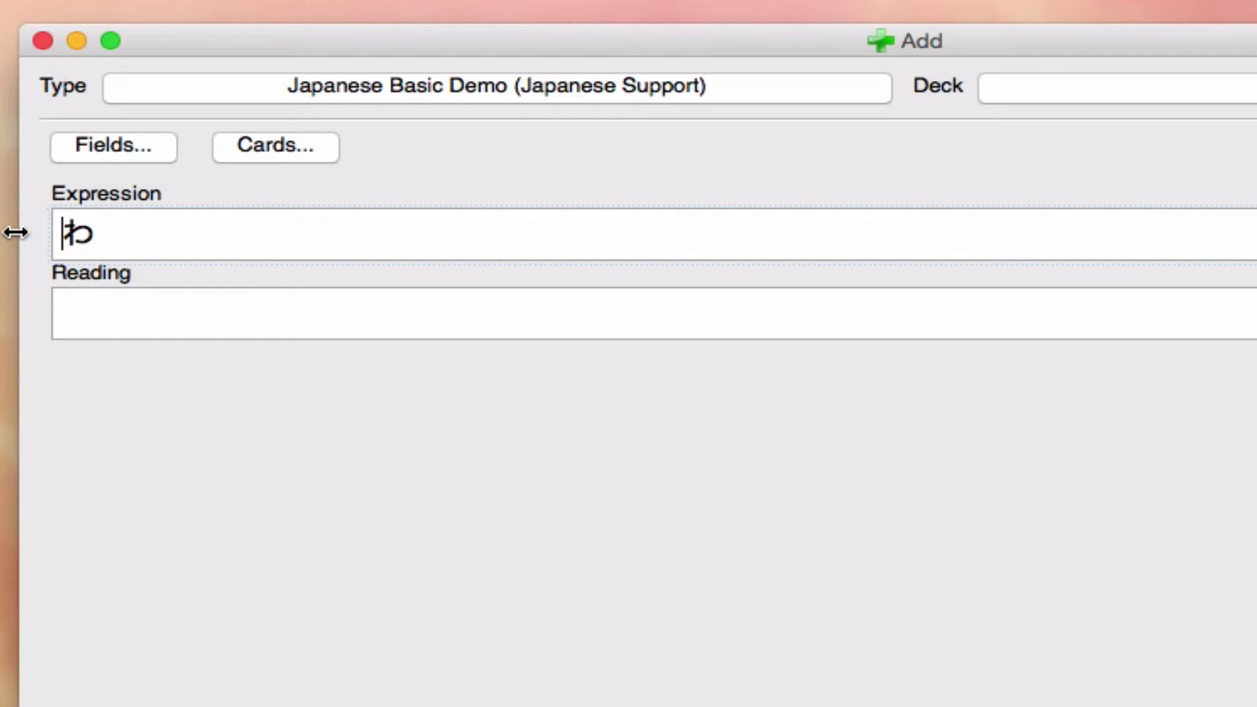
text(たし)
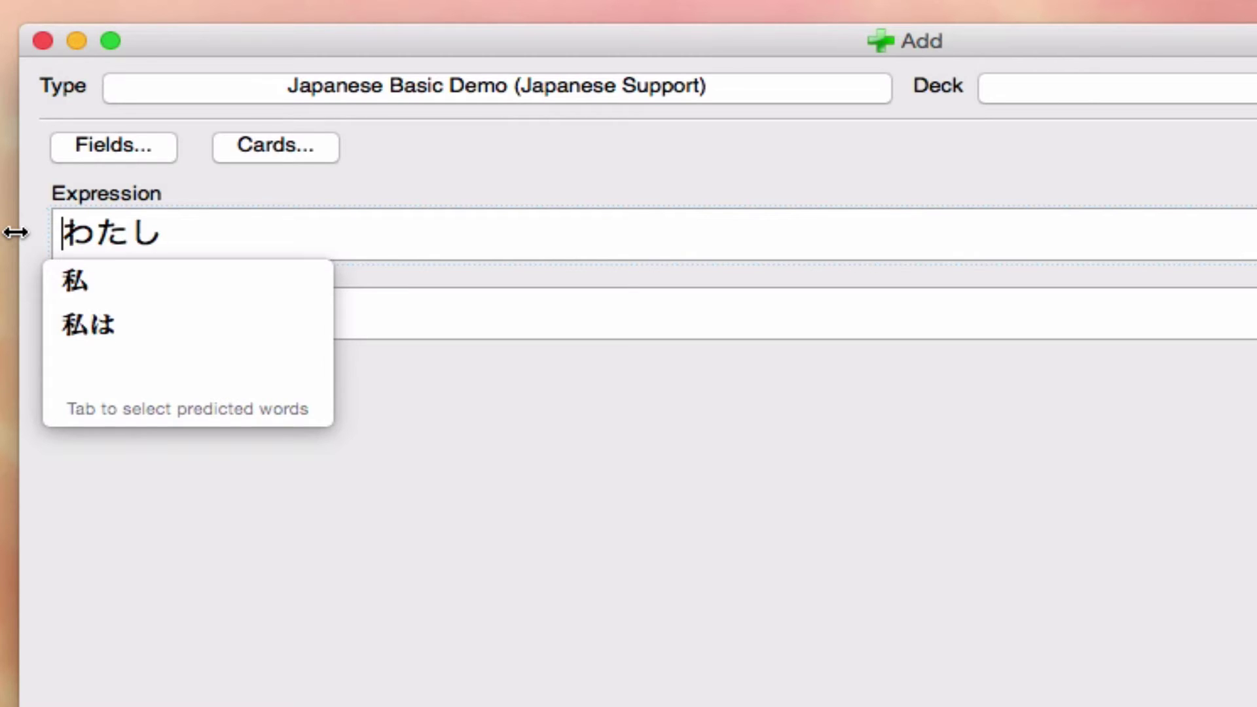
text(をさわ)
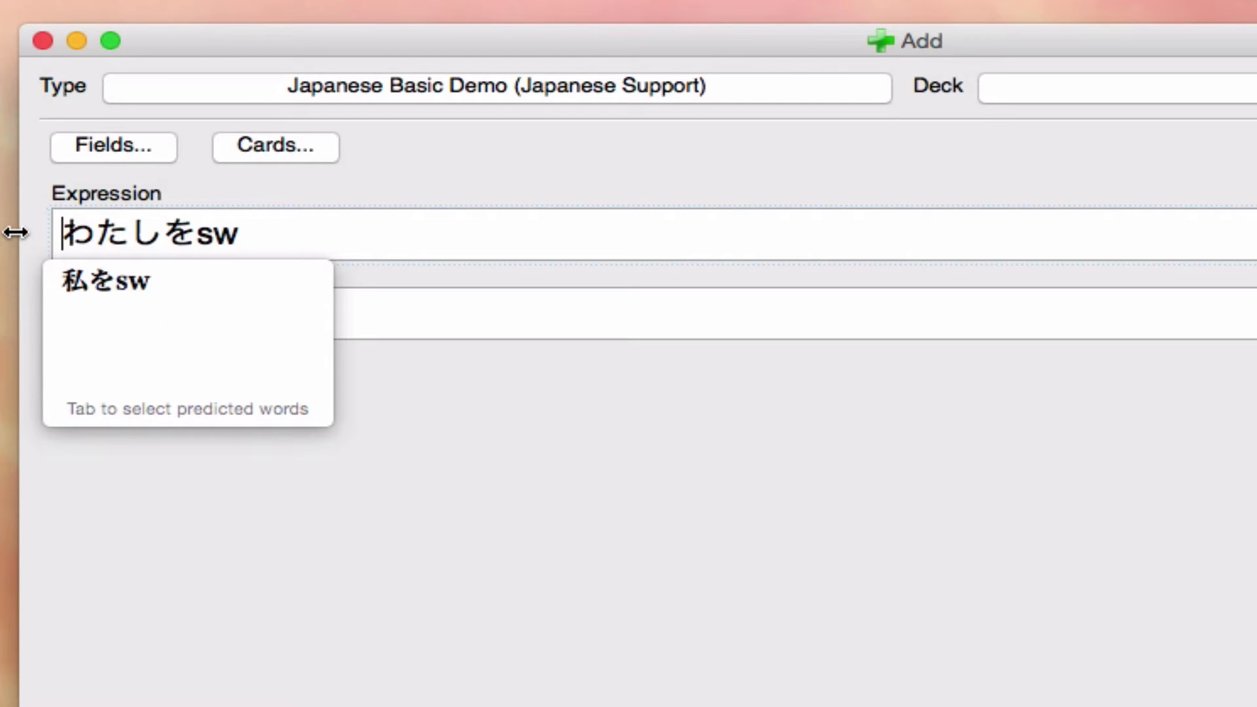
text(る)
key(Tab)
key(Return)
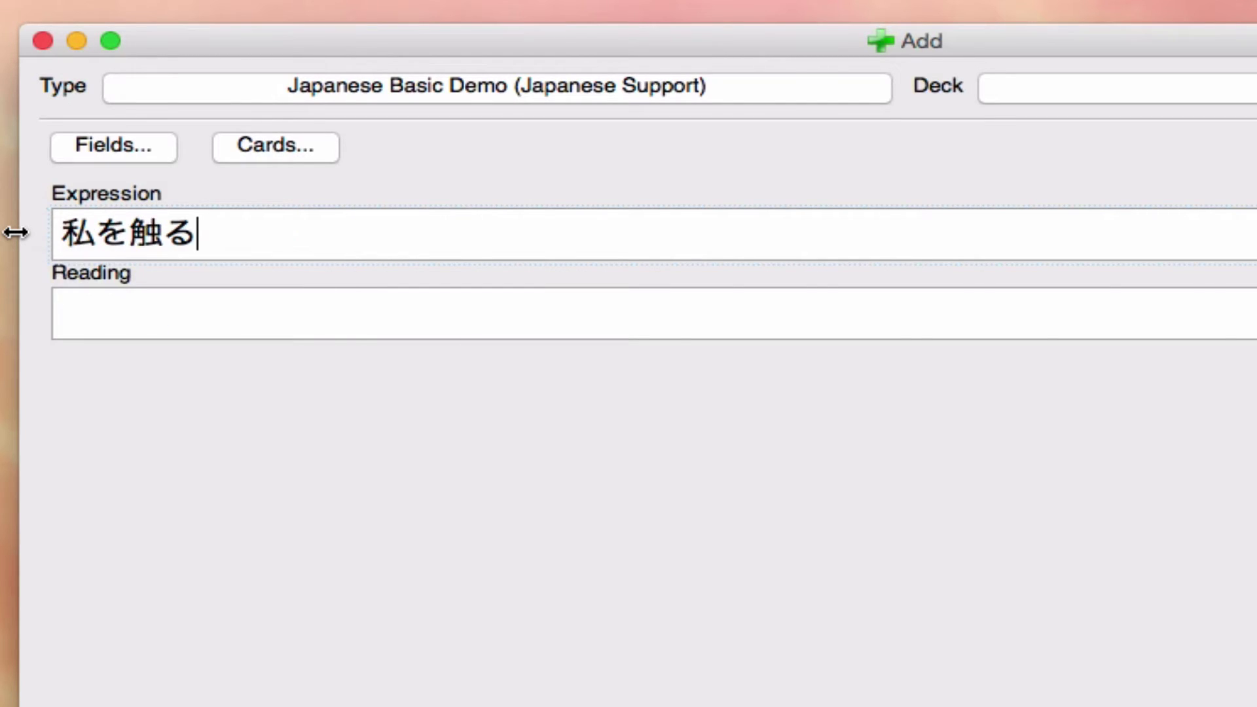
key(Tab)
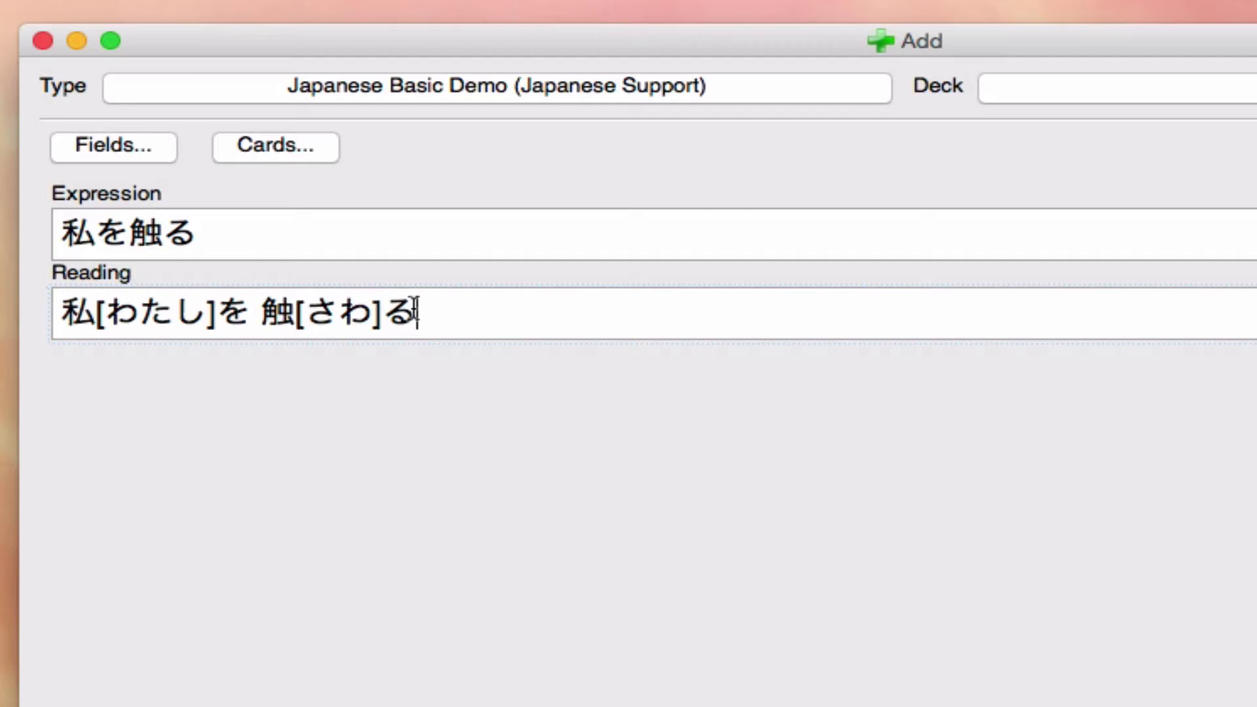
drag(415, 312, 65, 317)
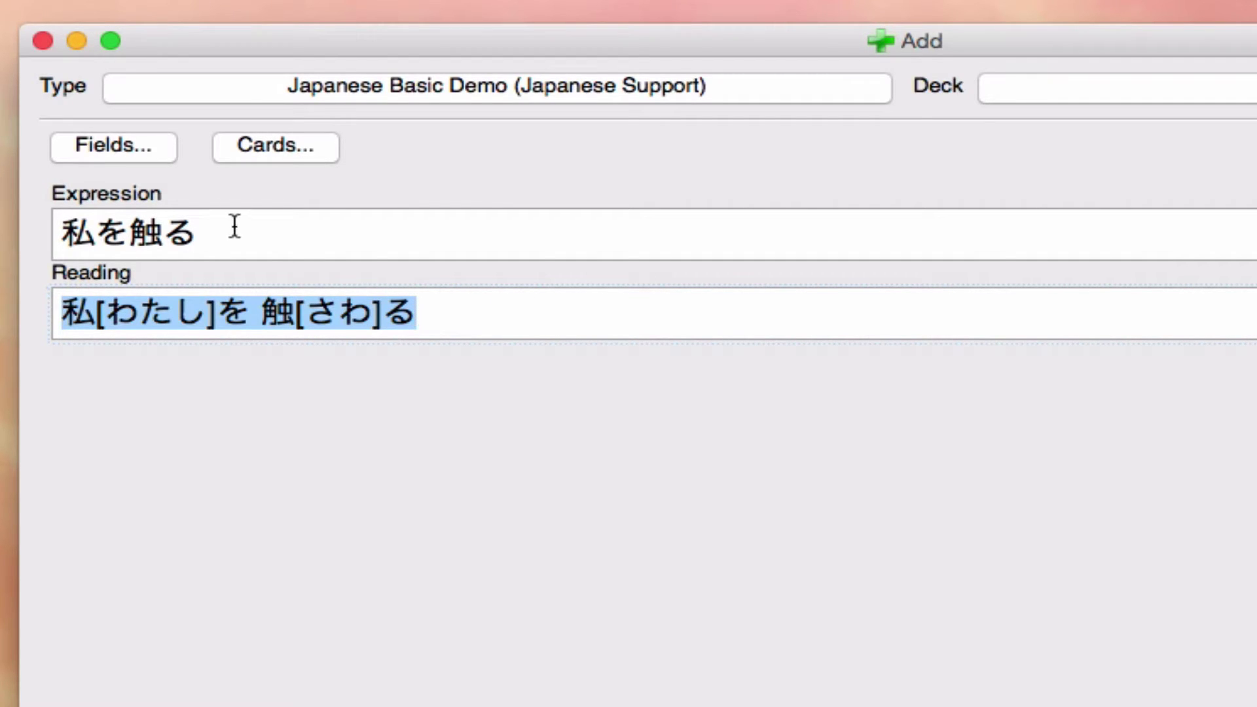
double_click(93, 194)
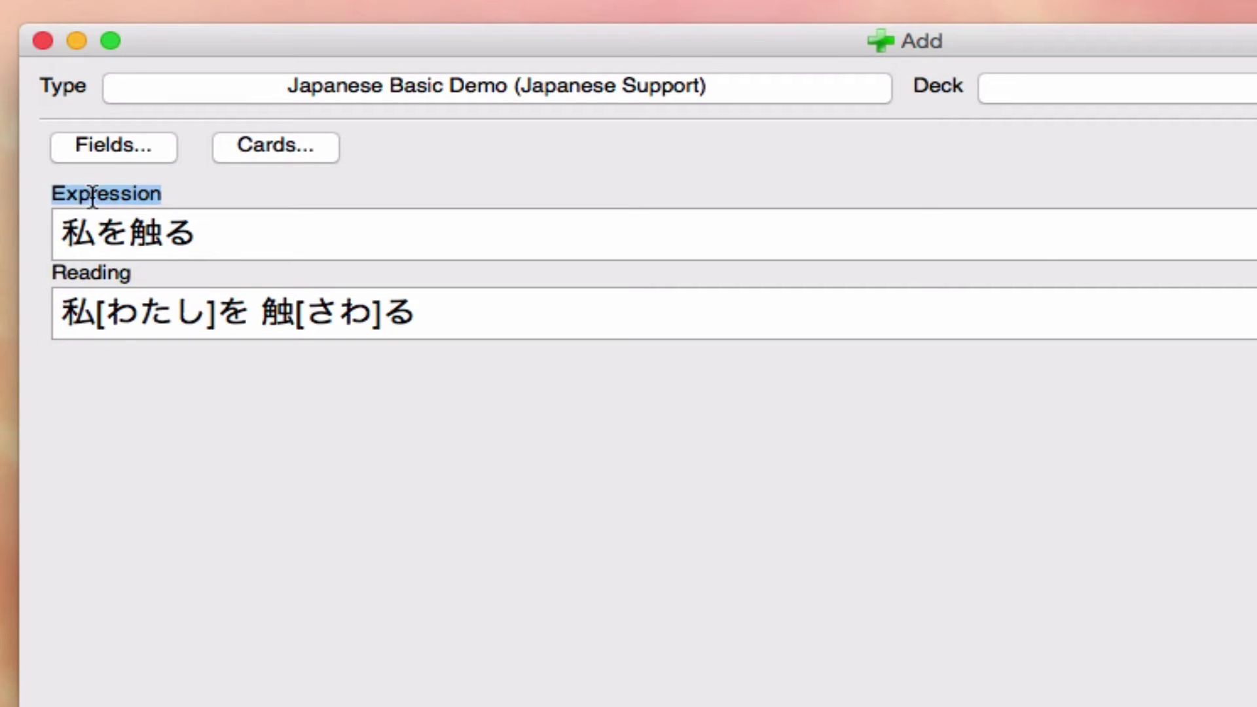
double_click(81, 272)
Step: Clear both the Reading and Expression fields
click(443, 314)
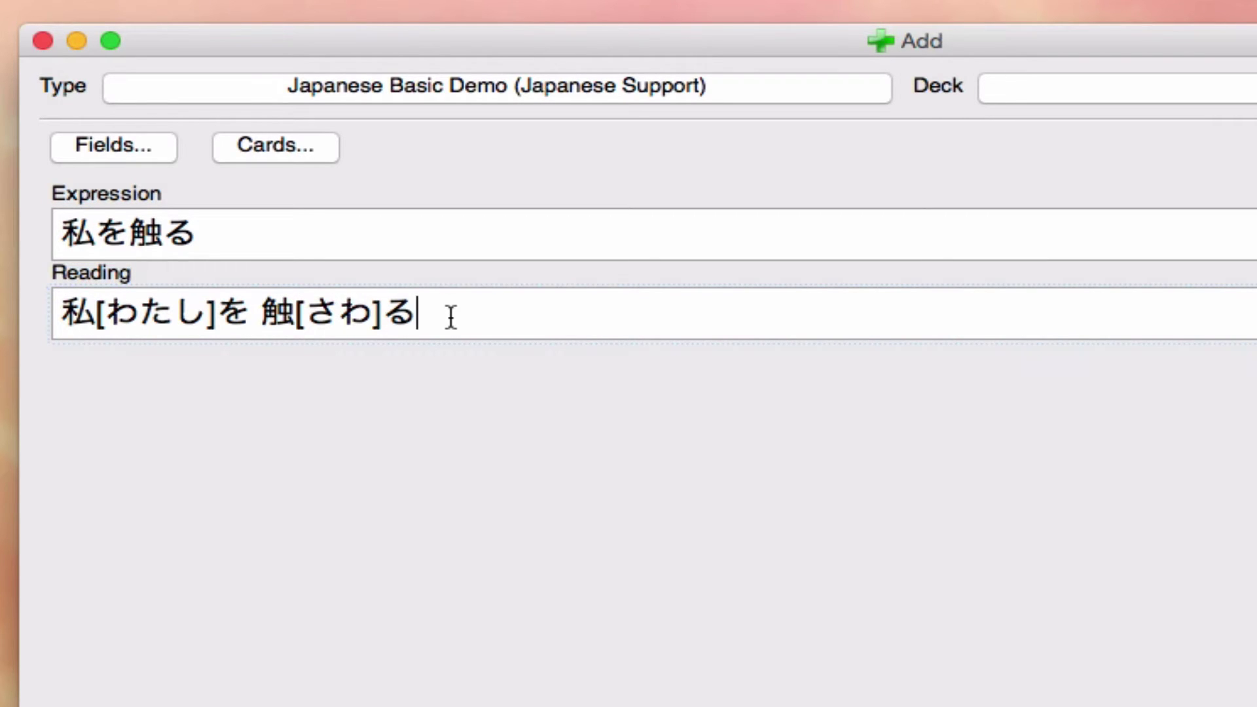
key(super+a)
key(BackSpace)
click(269, 231)
key(super+a)
key(BackSpace)
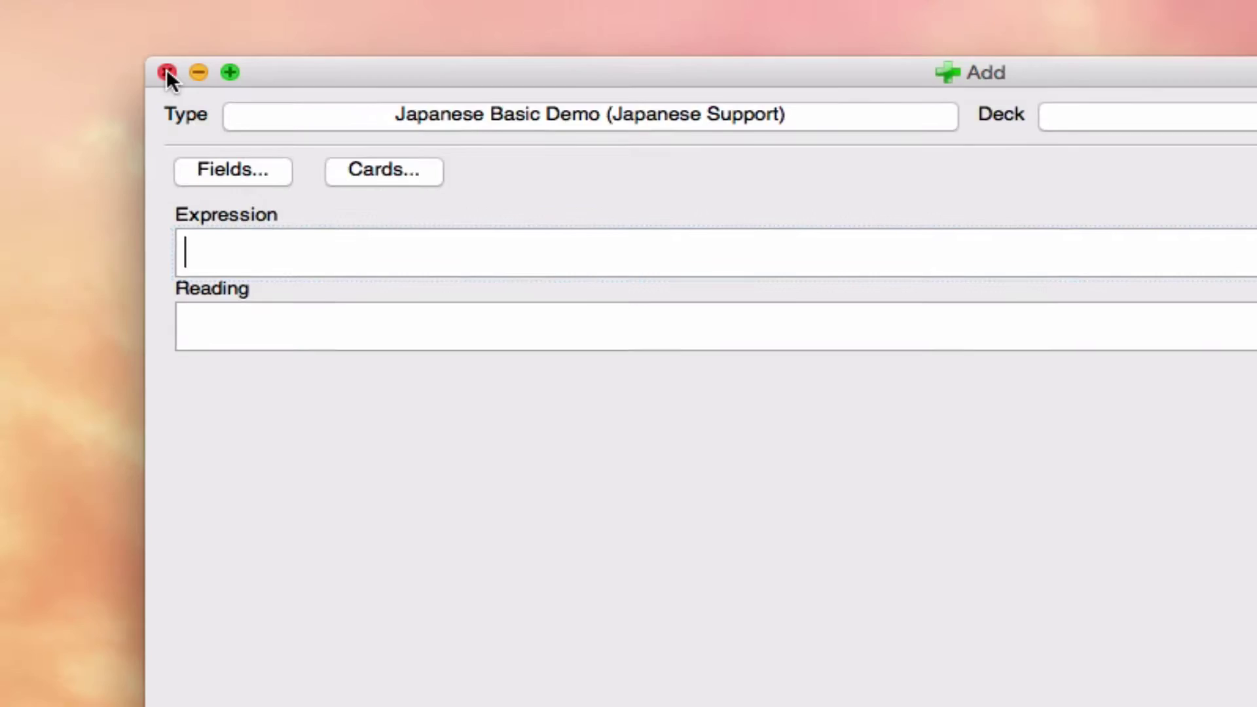
Step: Close the Add window and open Anki's add-ons folder in Finder
click(41, 41)
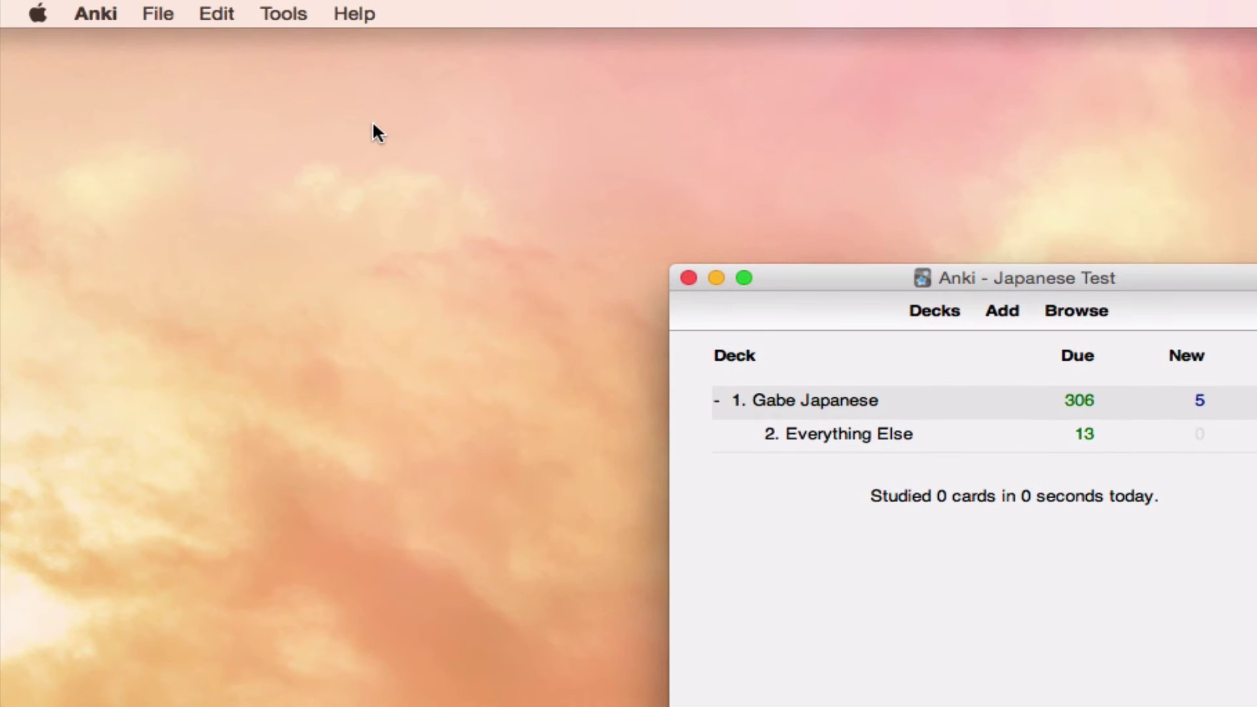
click(283, 8)
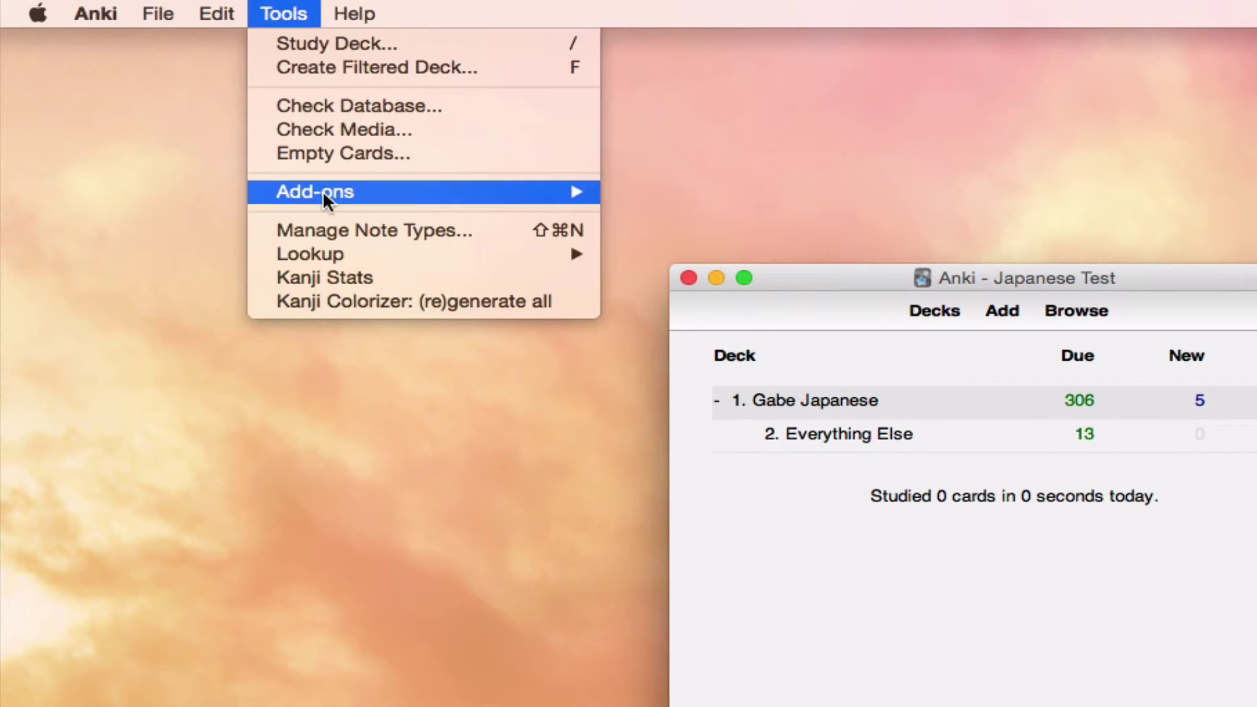
mouse_move(322, 197)
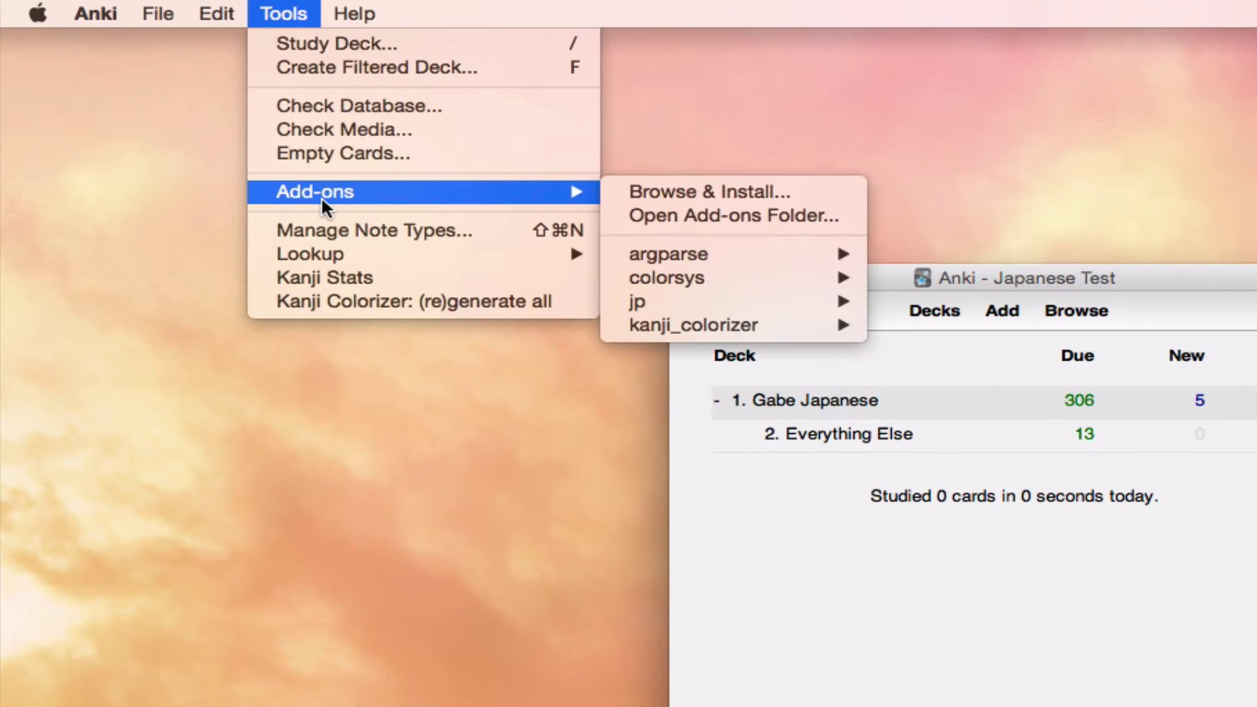
click(708, 216)
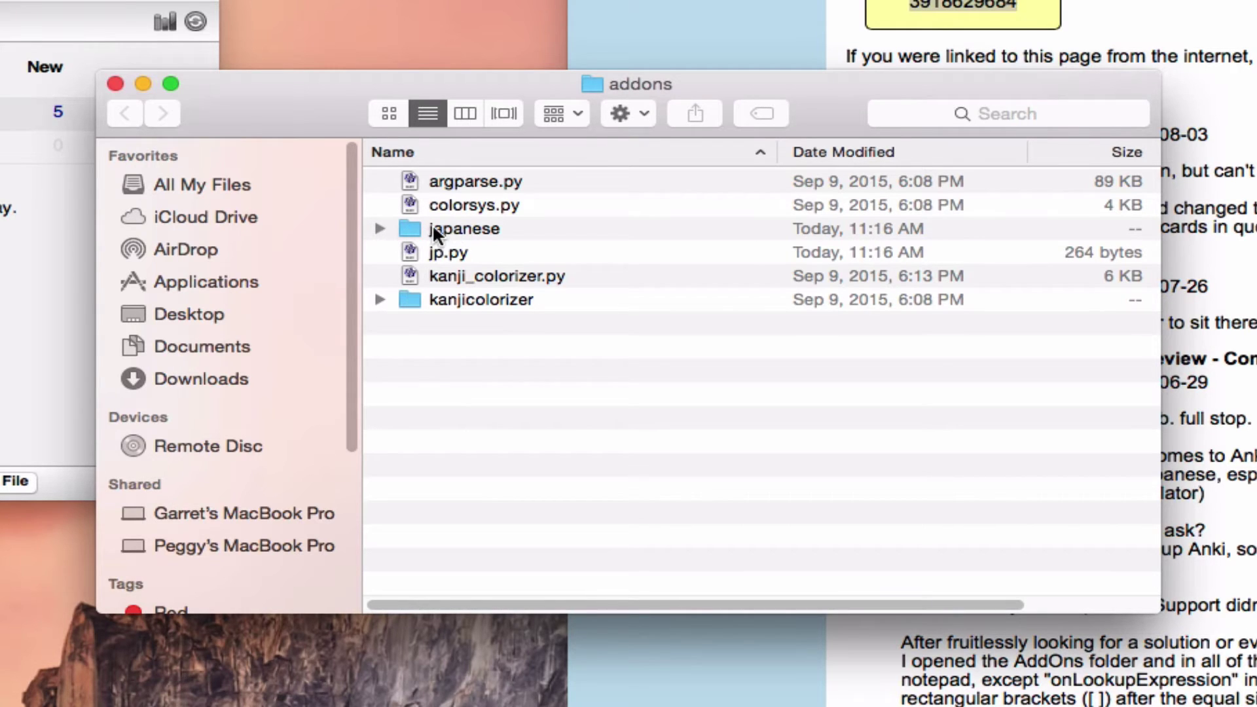
Step: Open reading.py from the japanese add-on folder in TextEdit
double_click(409, 228)
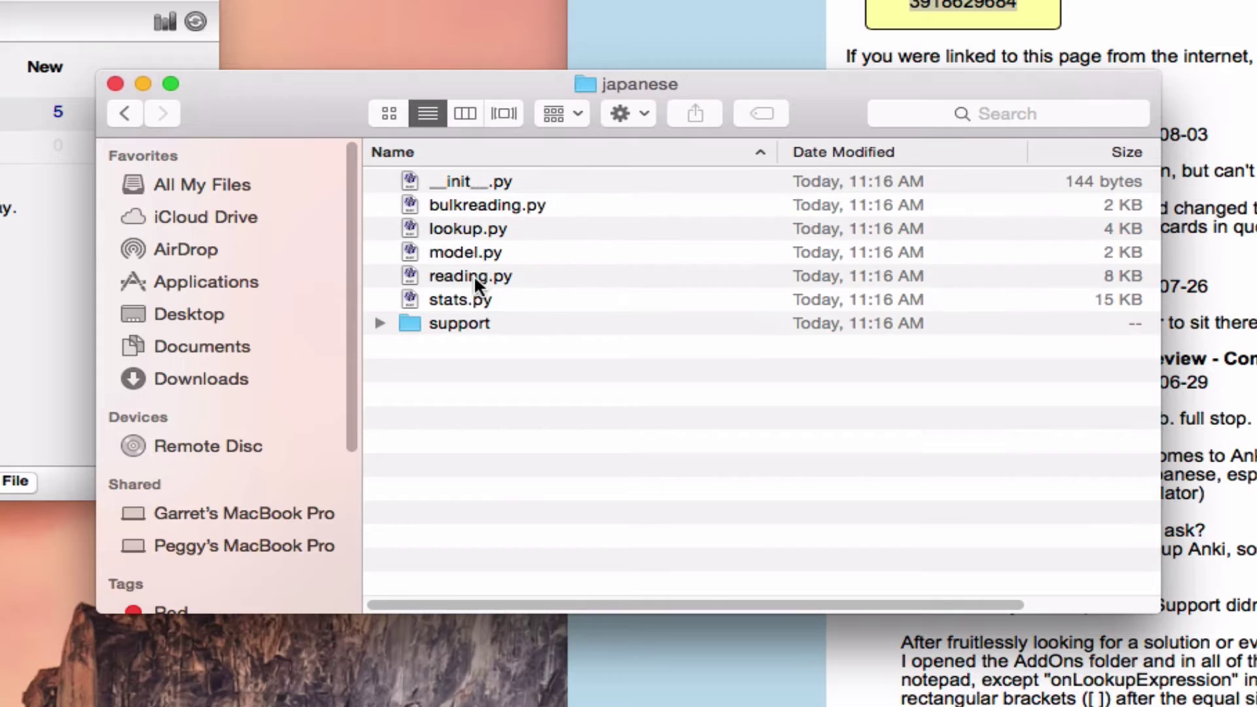
click(462, 282)
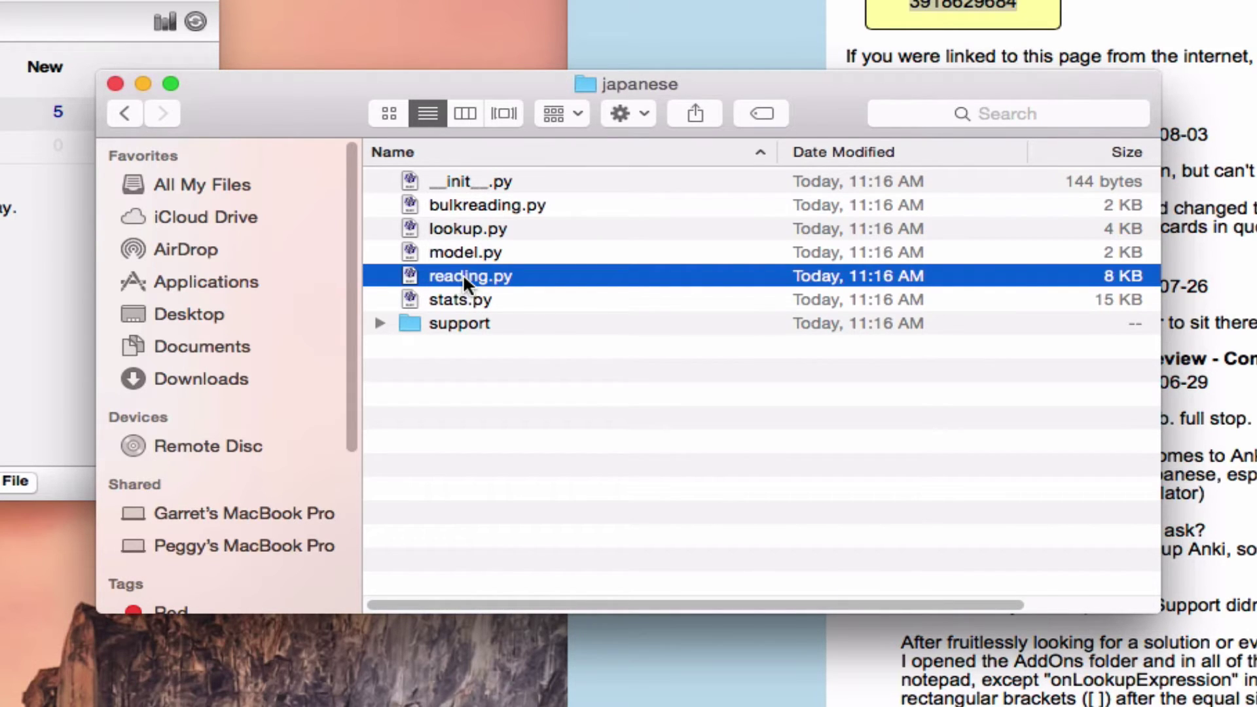
right_click(466, 278)
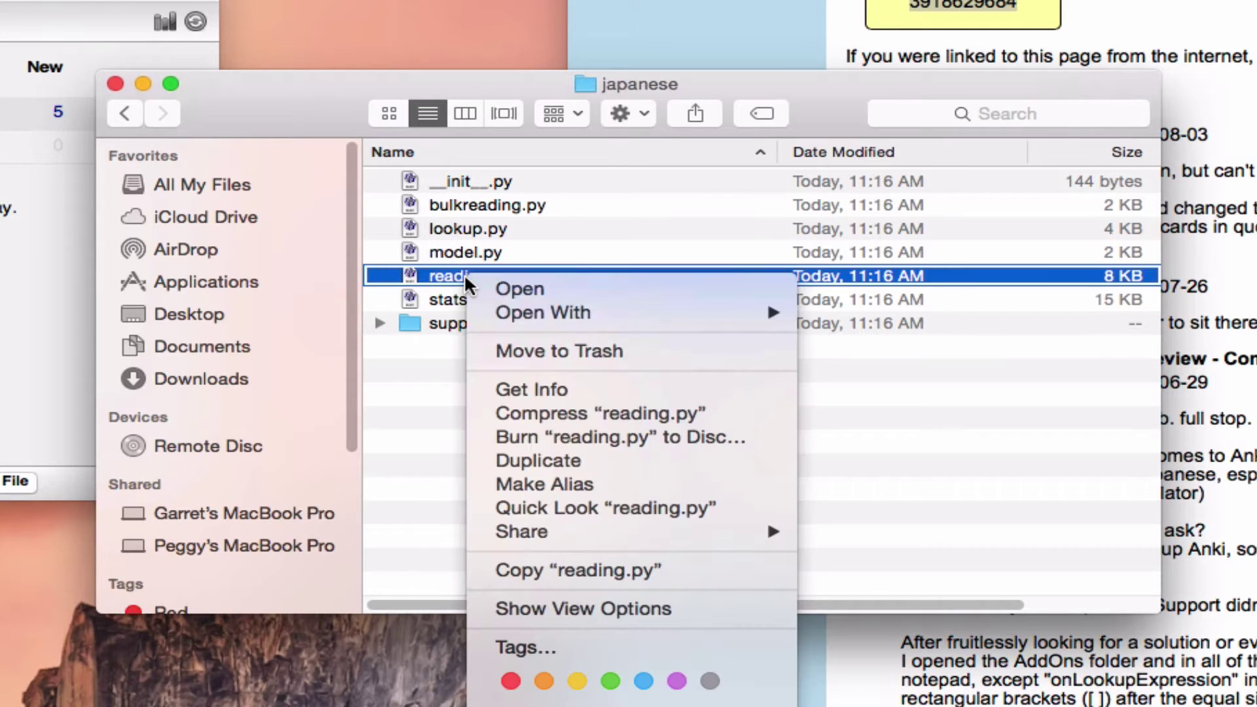
mouse_move(536, 315)
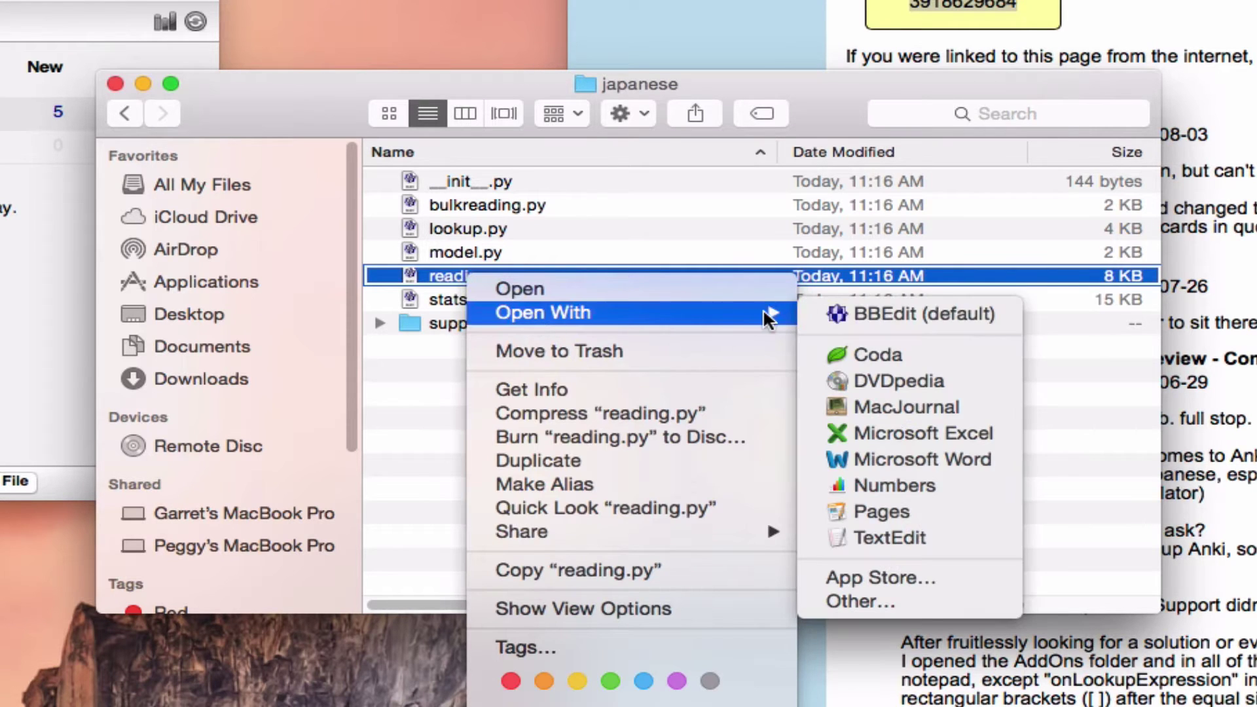
click(896, 539)
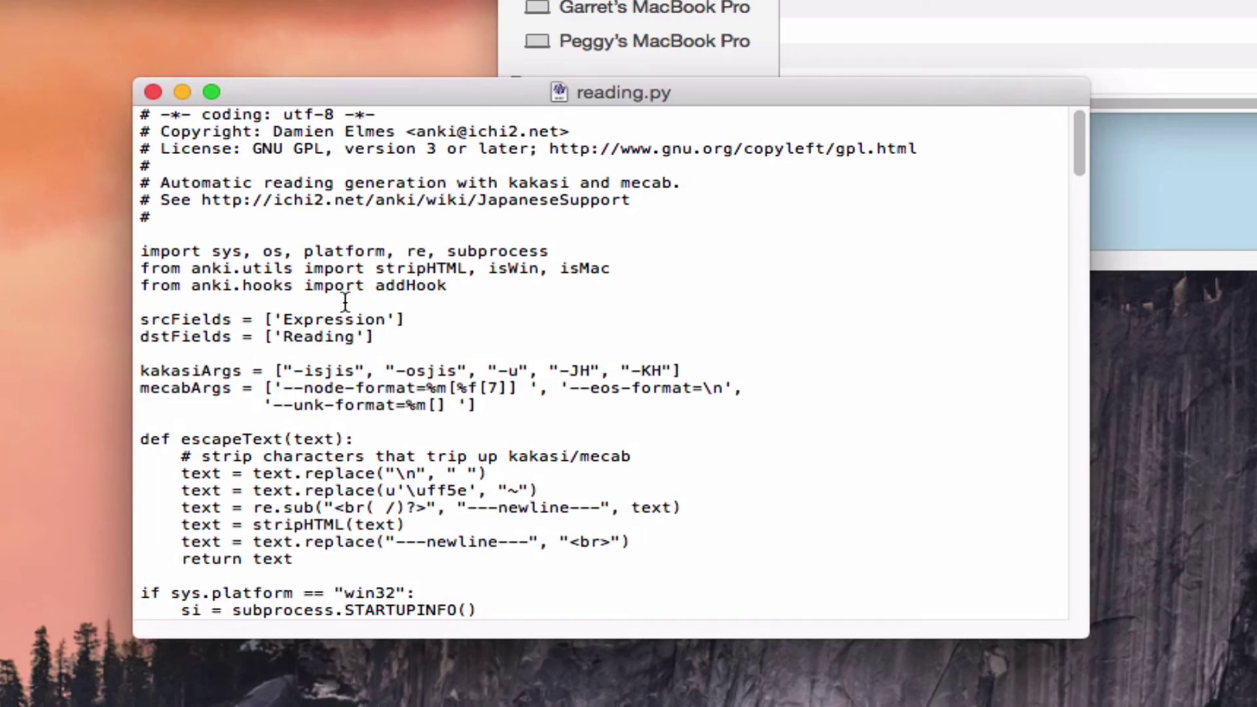
Step: Highlight the srcFields ['Expression'] and dstFields ['Reading'] lines in reading.py
drag(140, 321, 437, 336)
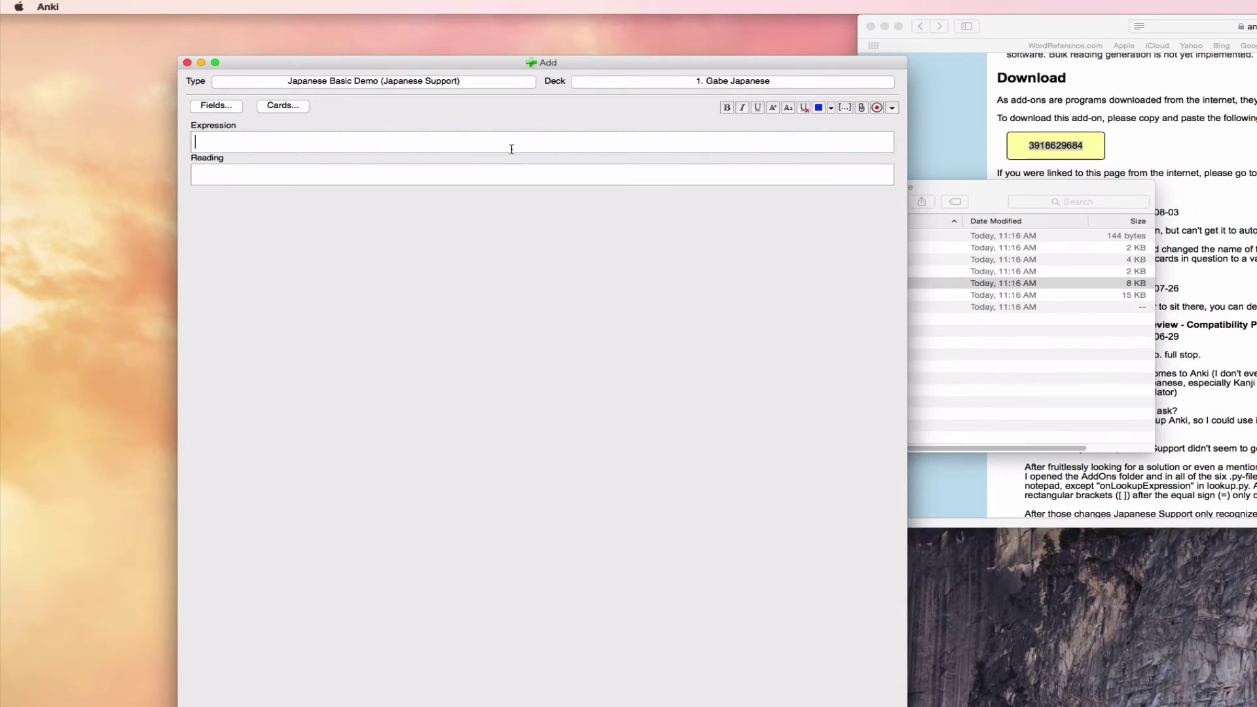
Step: Switch the note type to 2. Japanese Sentence Cards [Compounds] with Kanji and copy the 'Word (in Kanji/Hanzi)' field name
click(430, 83)
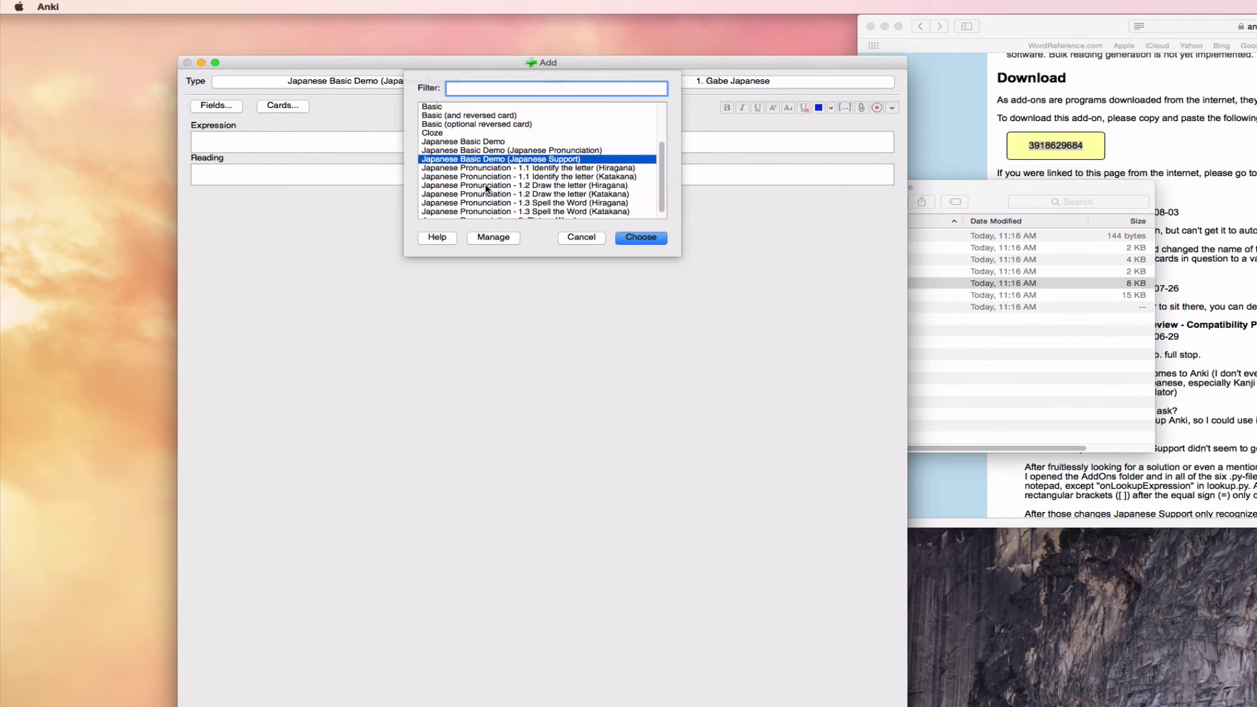
drag(660, 159, 660, 121)
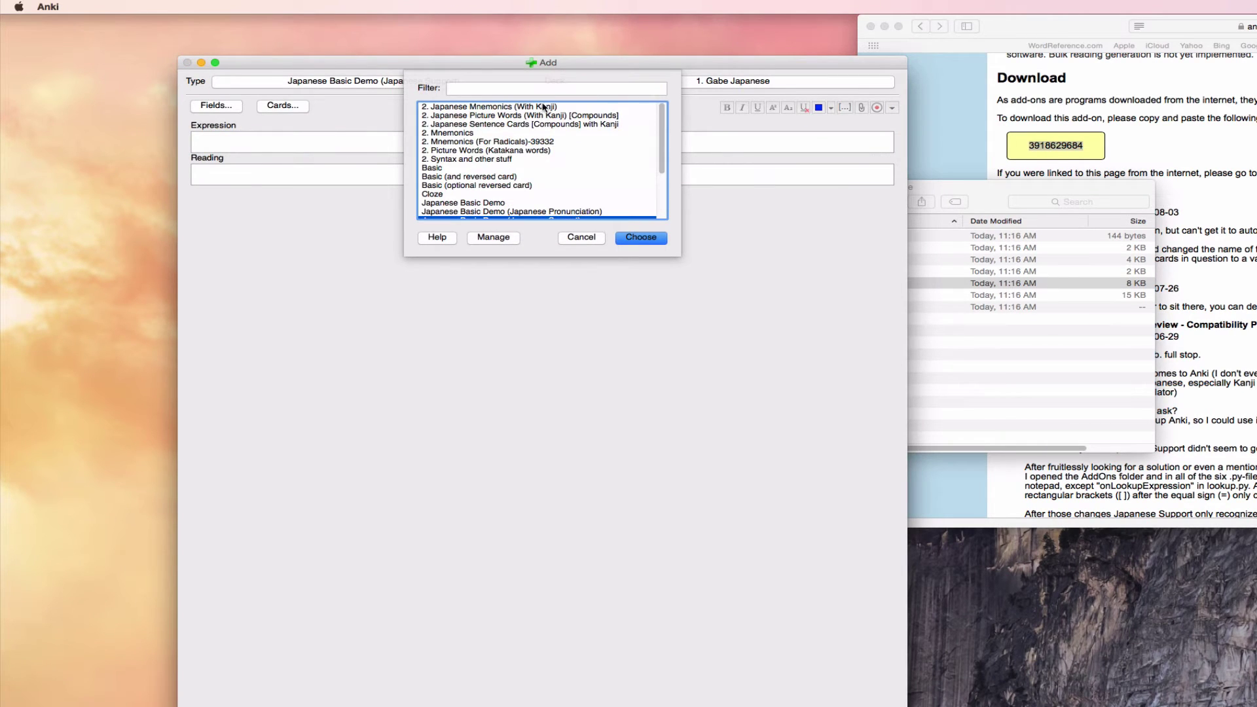
double_click(507, 123)
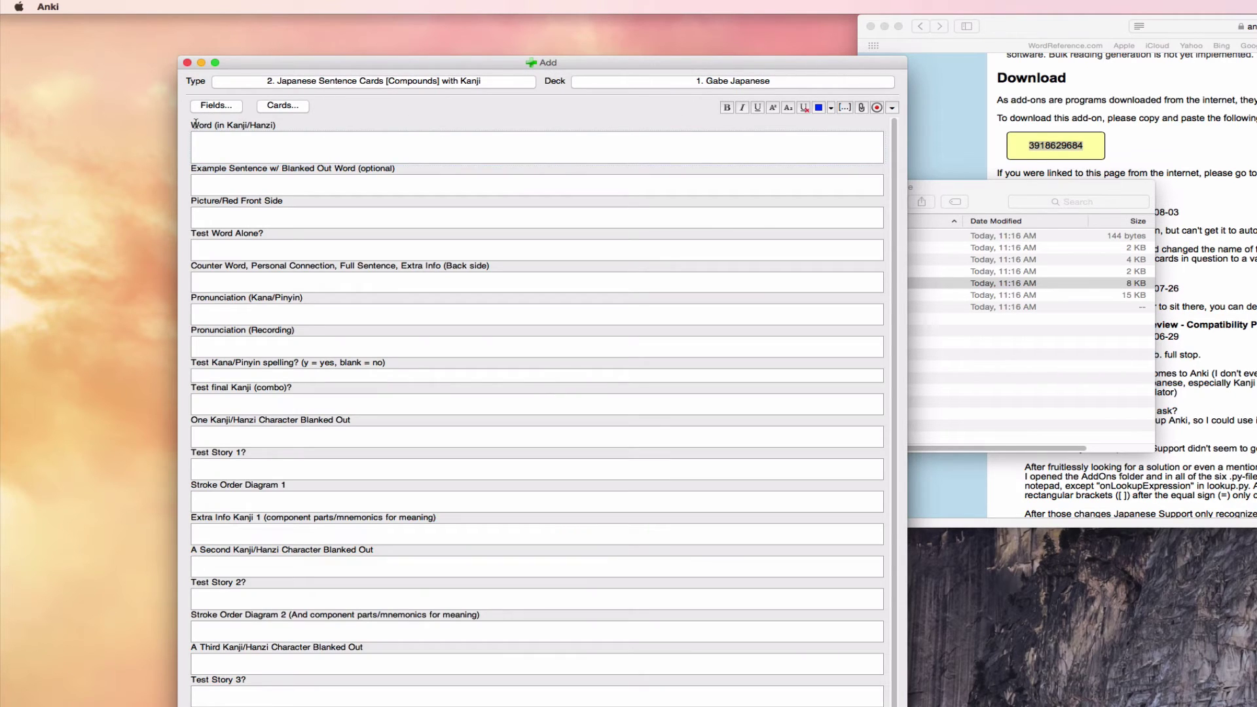
drag(195, 124, 323, 126)
key(cmd+c)
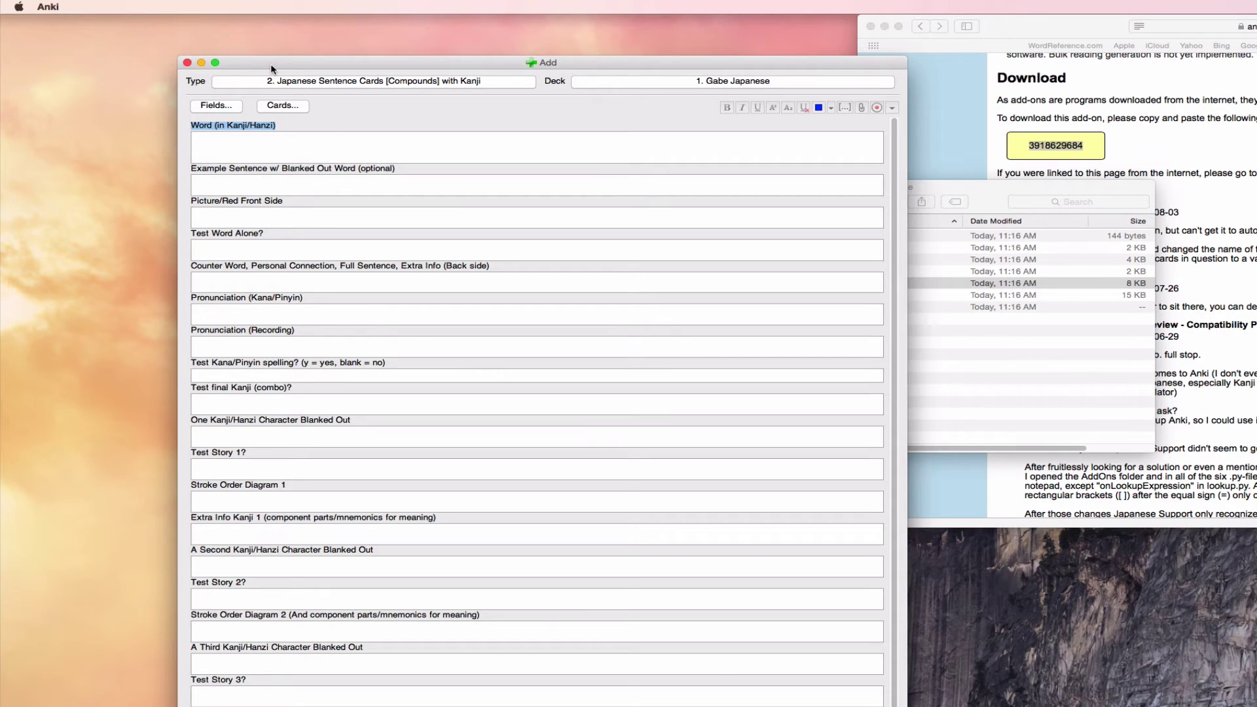
drag(270, 65, 969, 46)
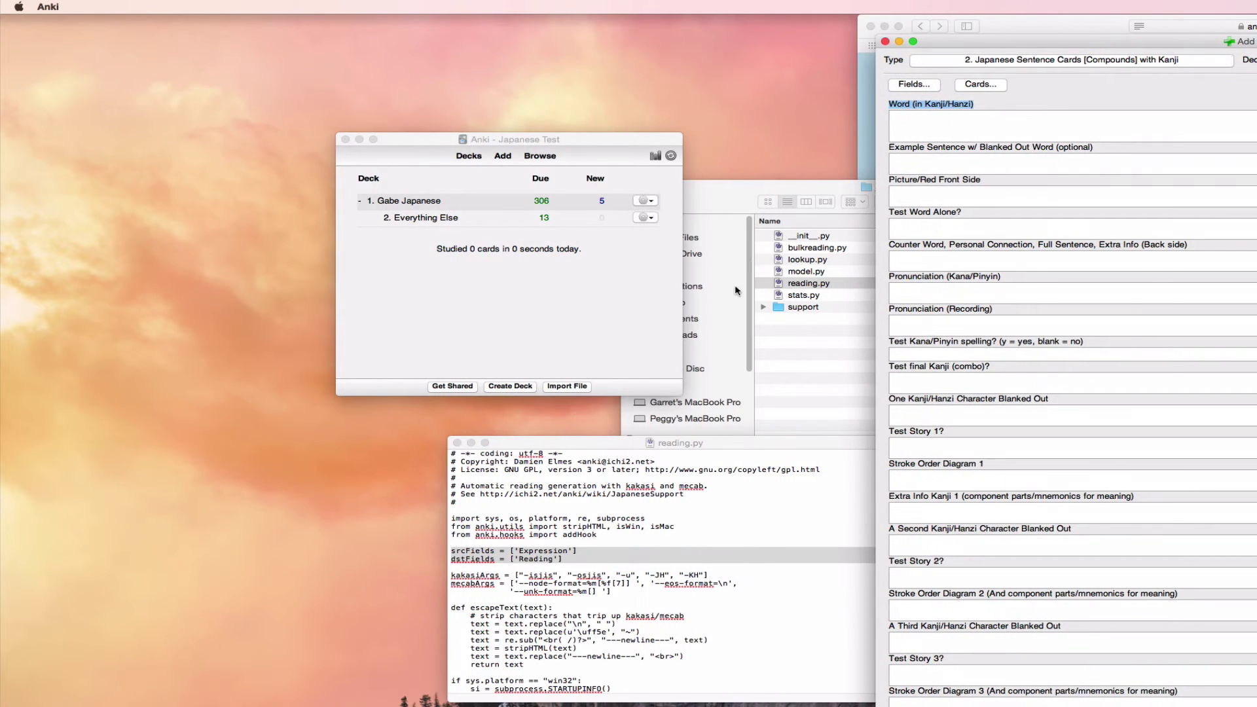
Step: In reading.py, replace 'Expression' in srcFields with 'Word (in Kanji/Hanzi)'
click(674, 429)
click(578, 517)
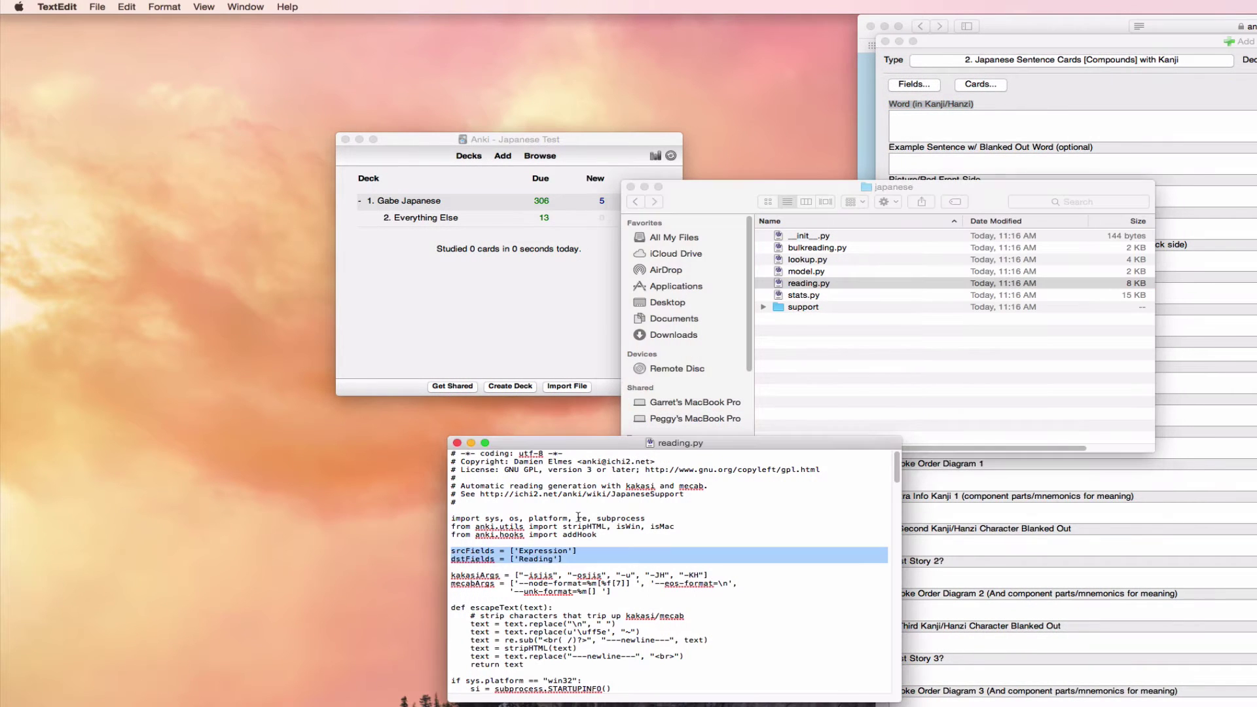
double_click(535, 551)
key(cmd+v)
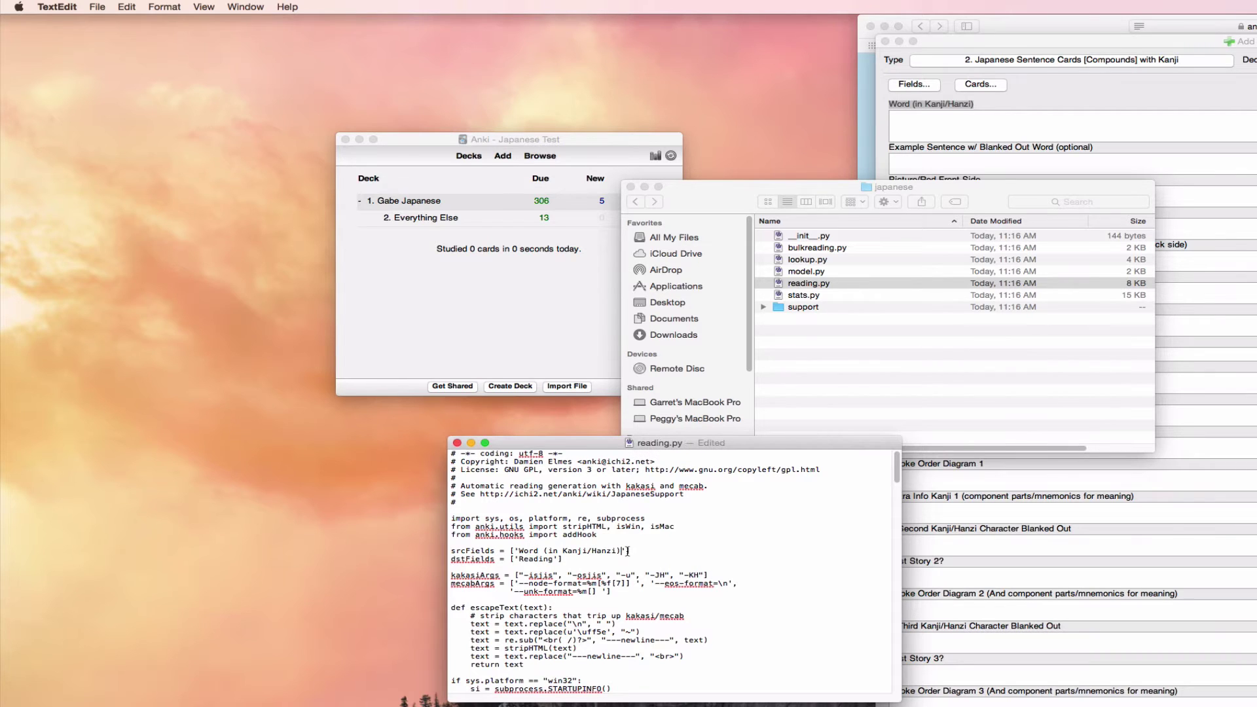
Step: Replace 'Reading' in dstFields with the 'Pronunciation (Kana/Pinyin)' field name
click(1010, 521)
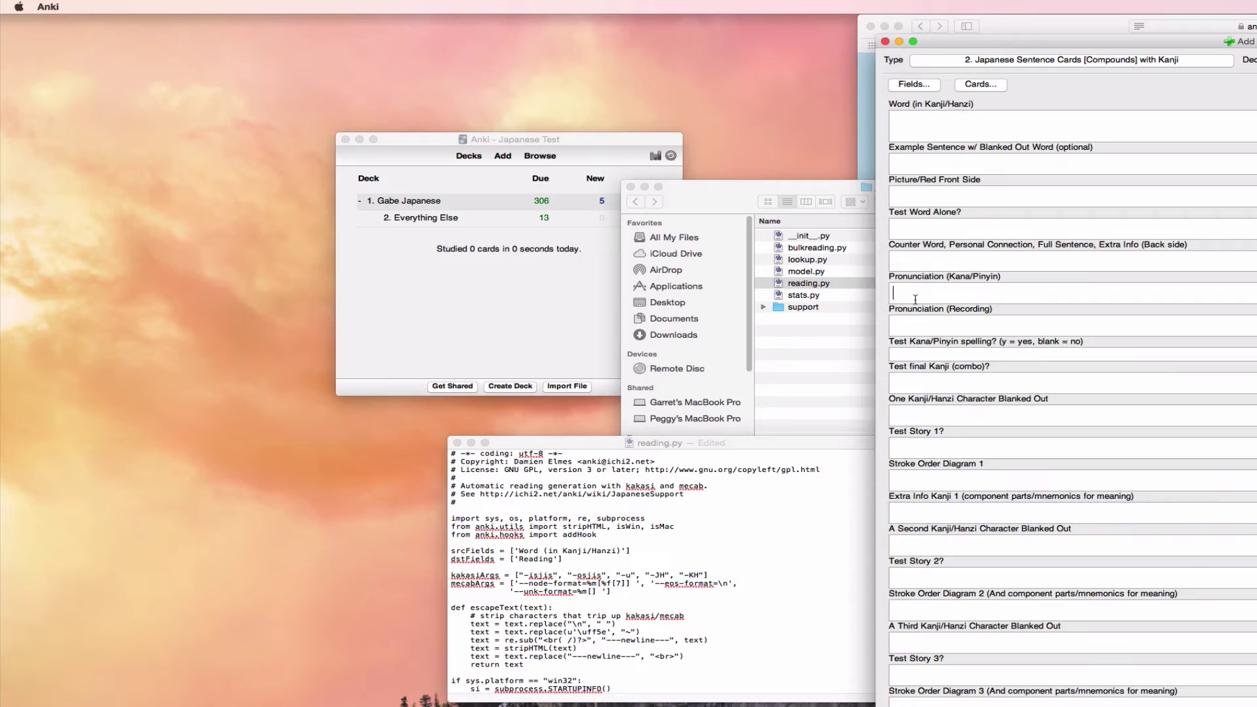
drag(886, 276, 1026, 280)
key(super+c)
click(948, 290)
click(718, 461)
double_click(540, 559)
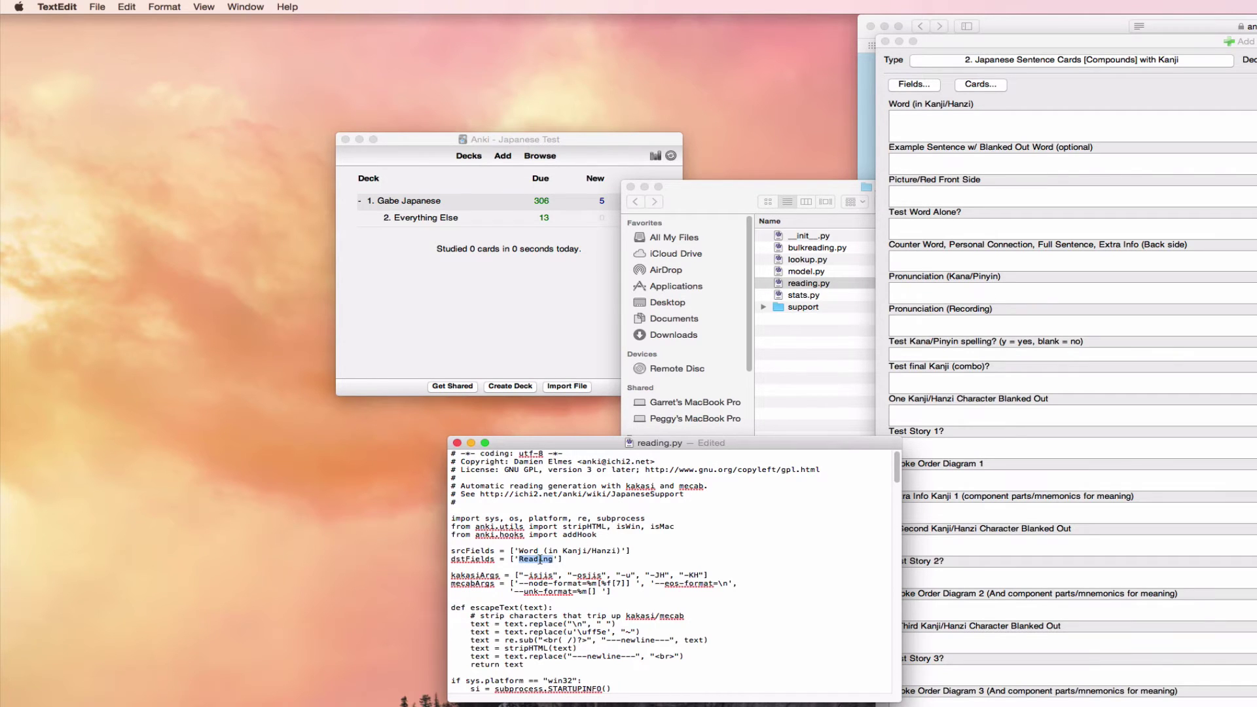
key(super+v)
Step: Save reading.py and close its window
click(103, 6)
click(116, 76)
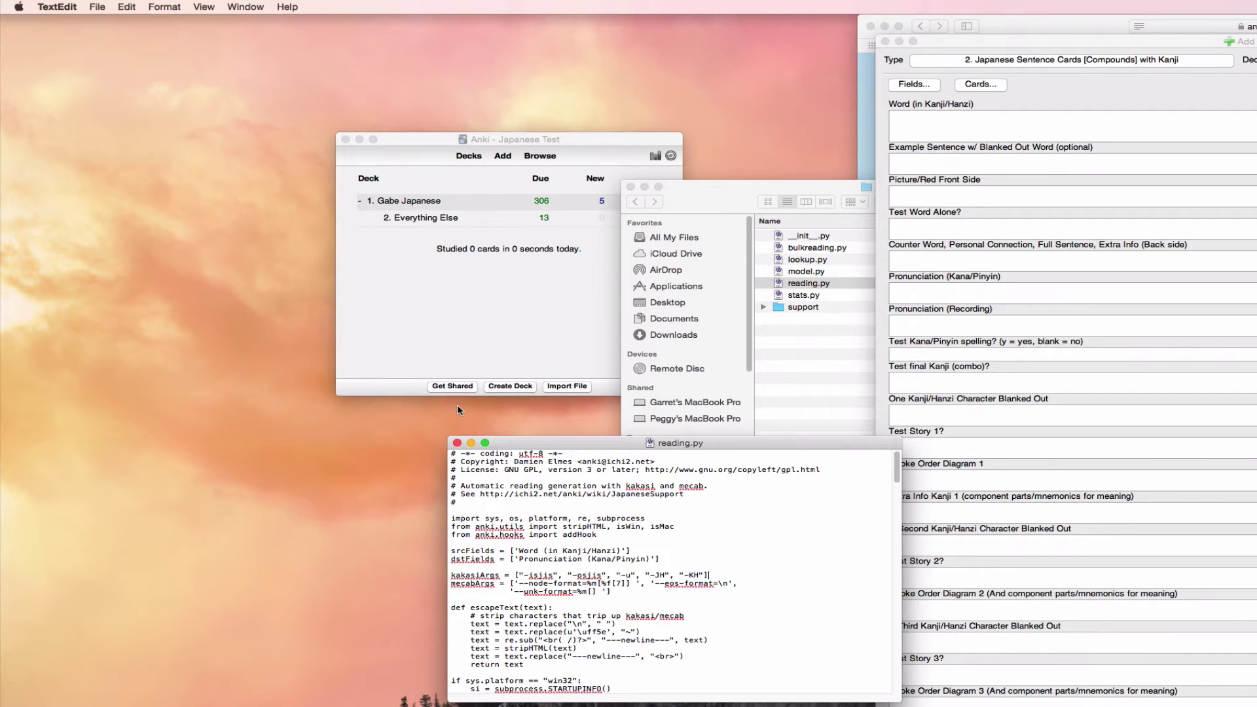
key(super+w)
Step: Quit and relaunch Anki into the Japanese Test profile, then start a new card
click(826, 329)
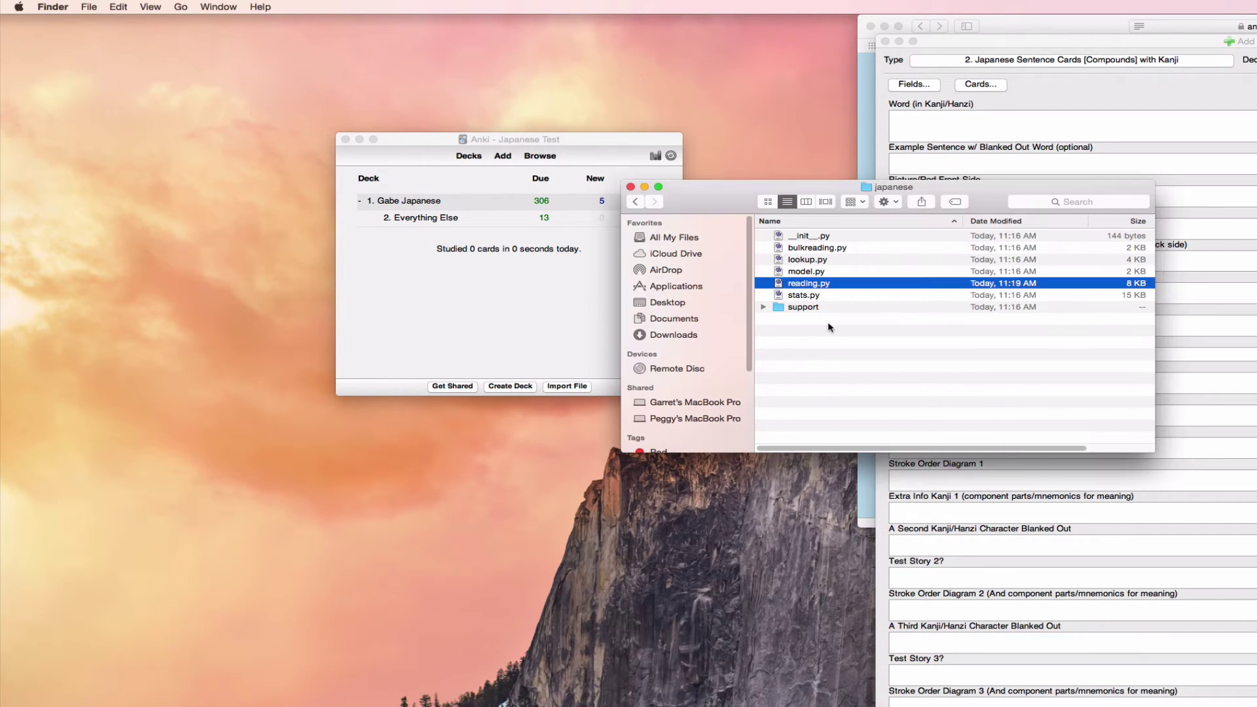
click(631, 188)
click(560, 142)
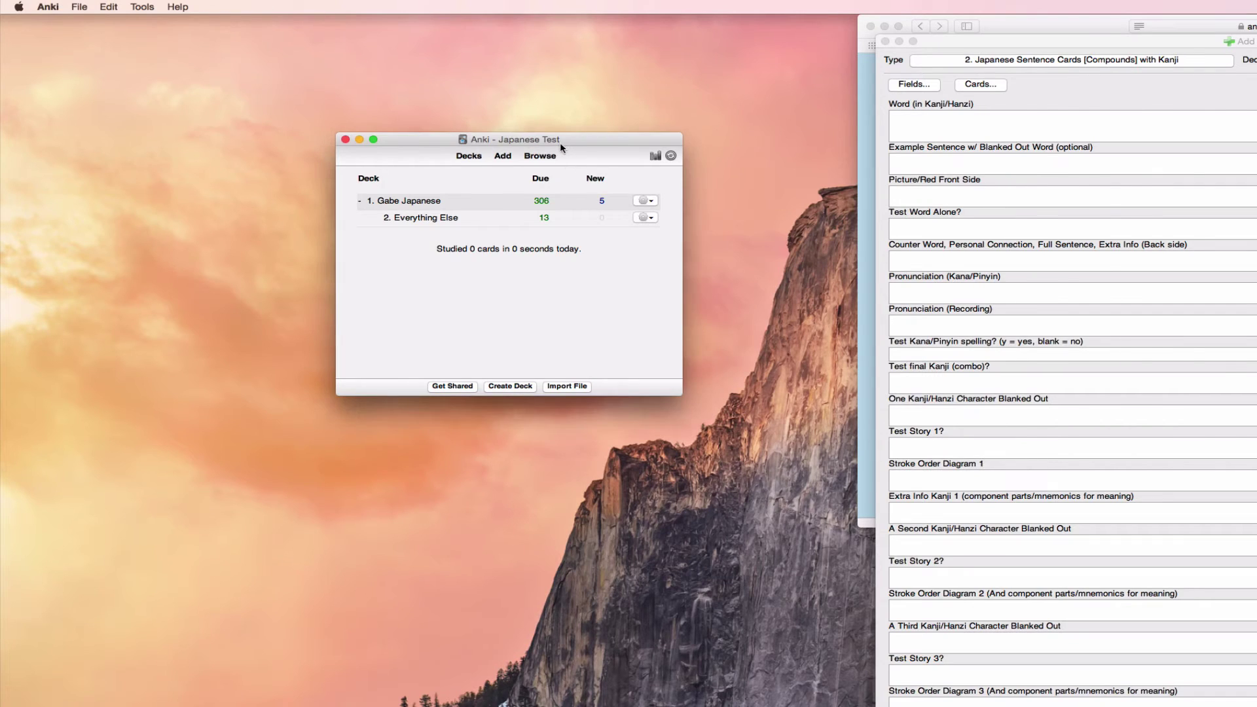
key(super+q)
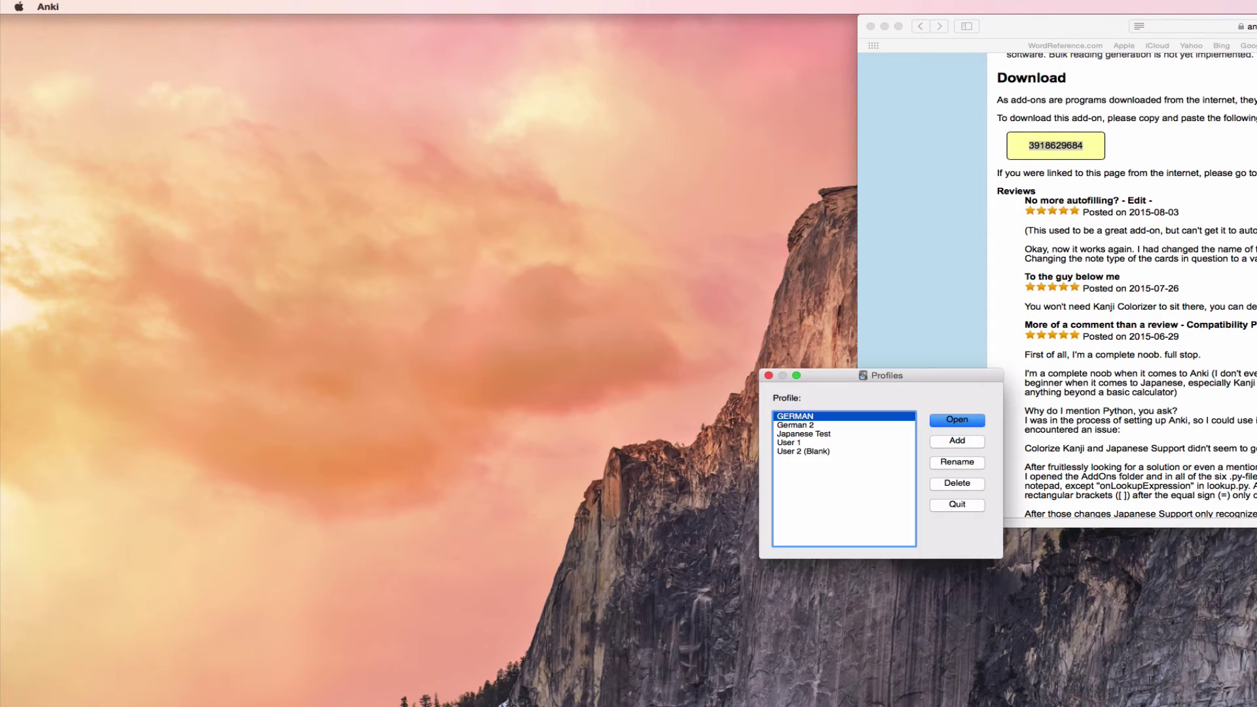
double_click(818, 434)
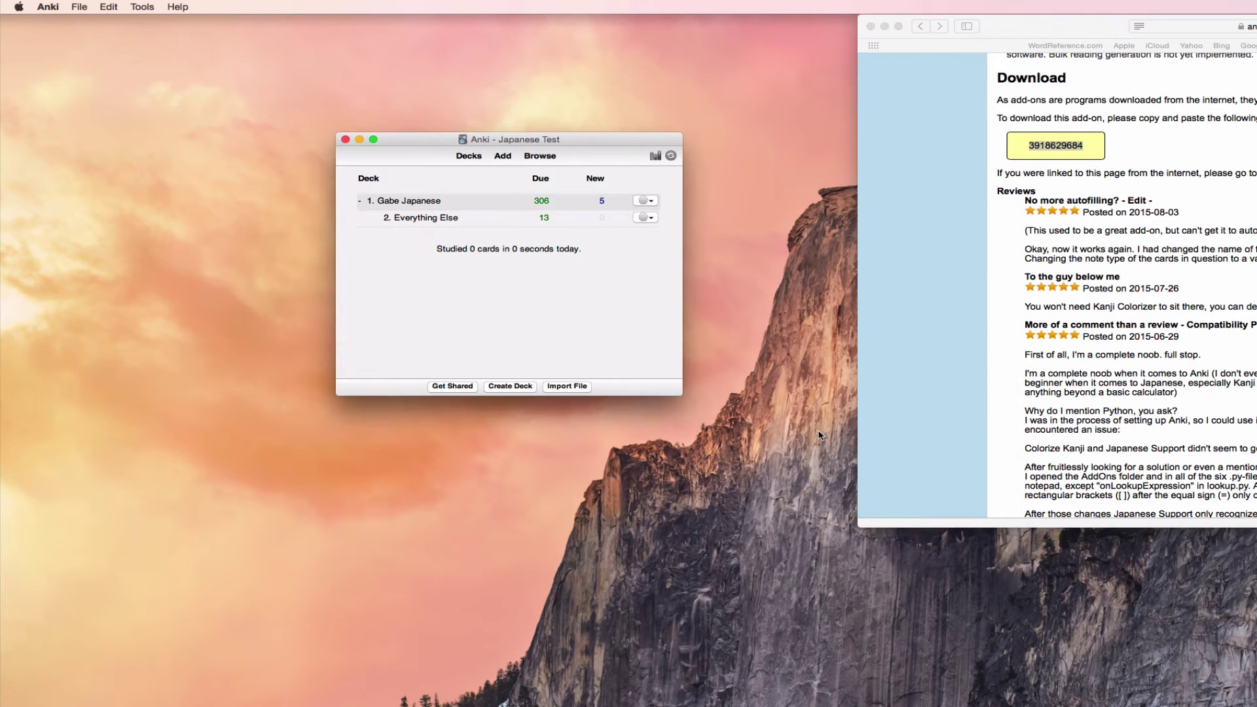
click(502, 159)
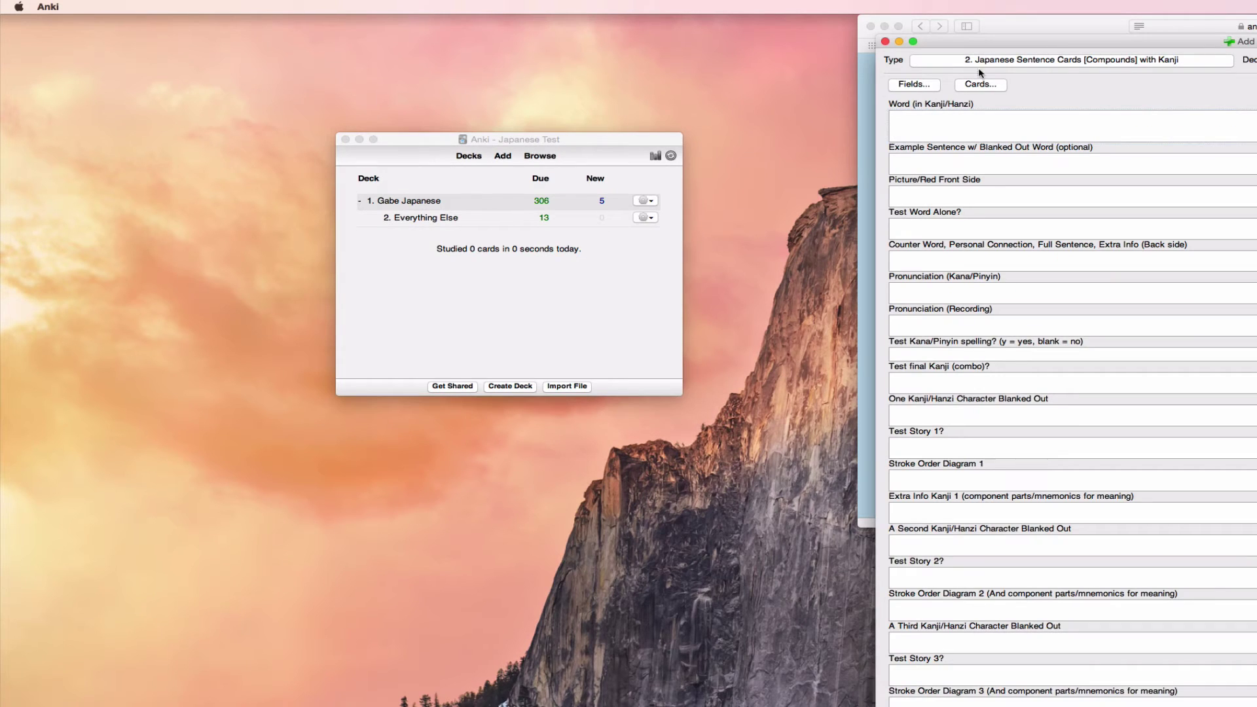
Step: Enter 触る via the Japanese IME, check the auto-filled 触[さわ]る reading, then discard the card
text(sawaru)
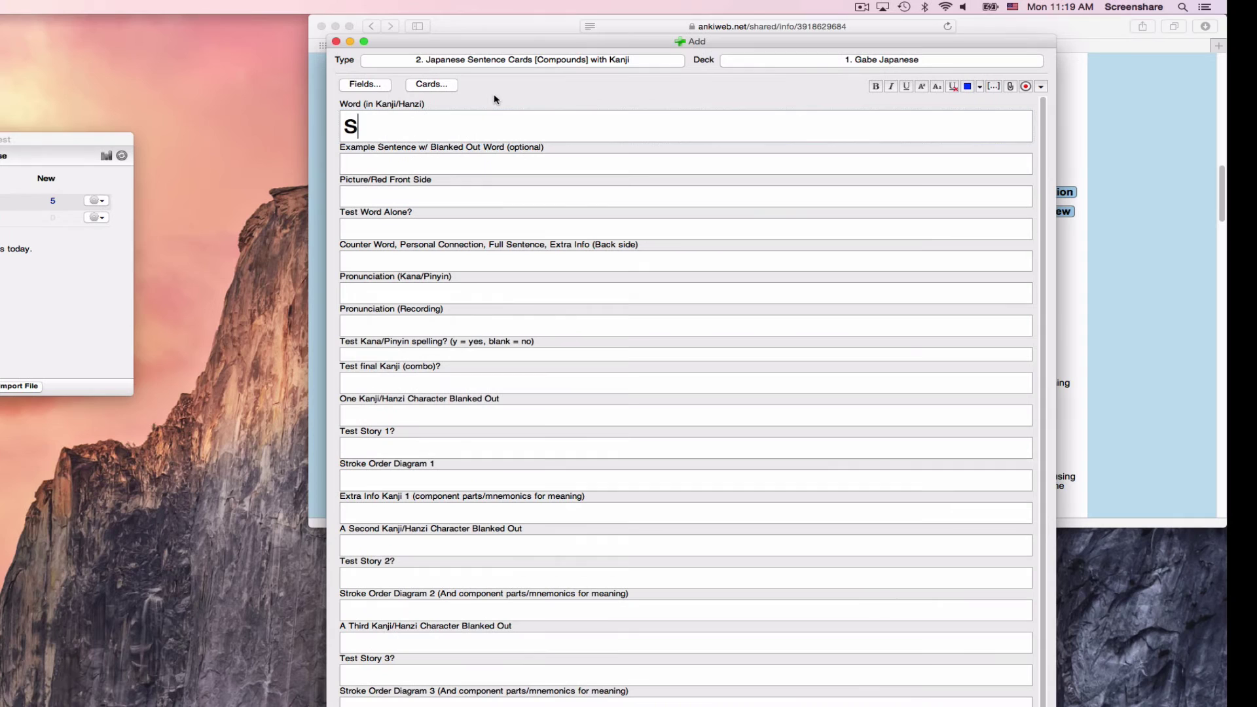
key(BackSpace)
key(BackSpace)
key(BackSpace)
key(BackSpace)
key(BackSpace)
key(BackSpace)
key(ctrl+space)
text(sawaru)
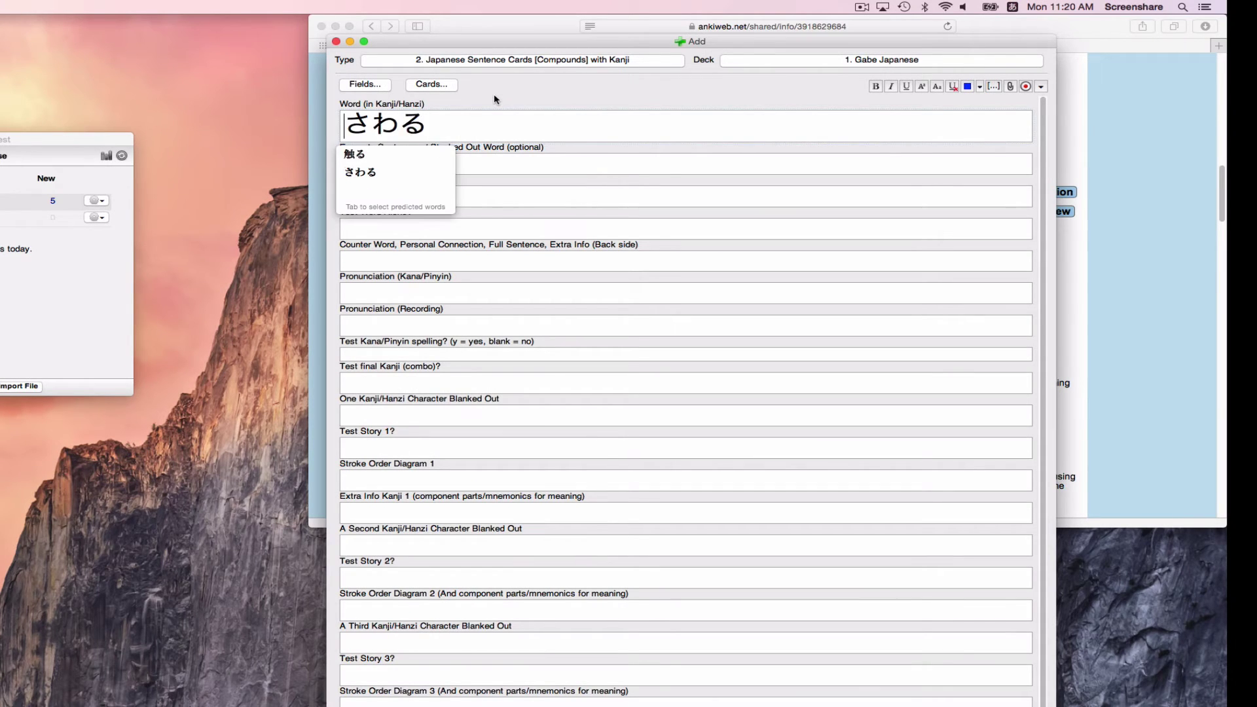
key(Tab)
key(Return)
key(Tab)
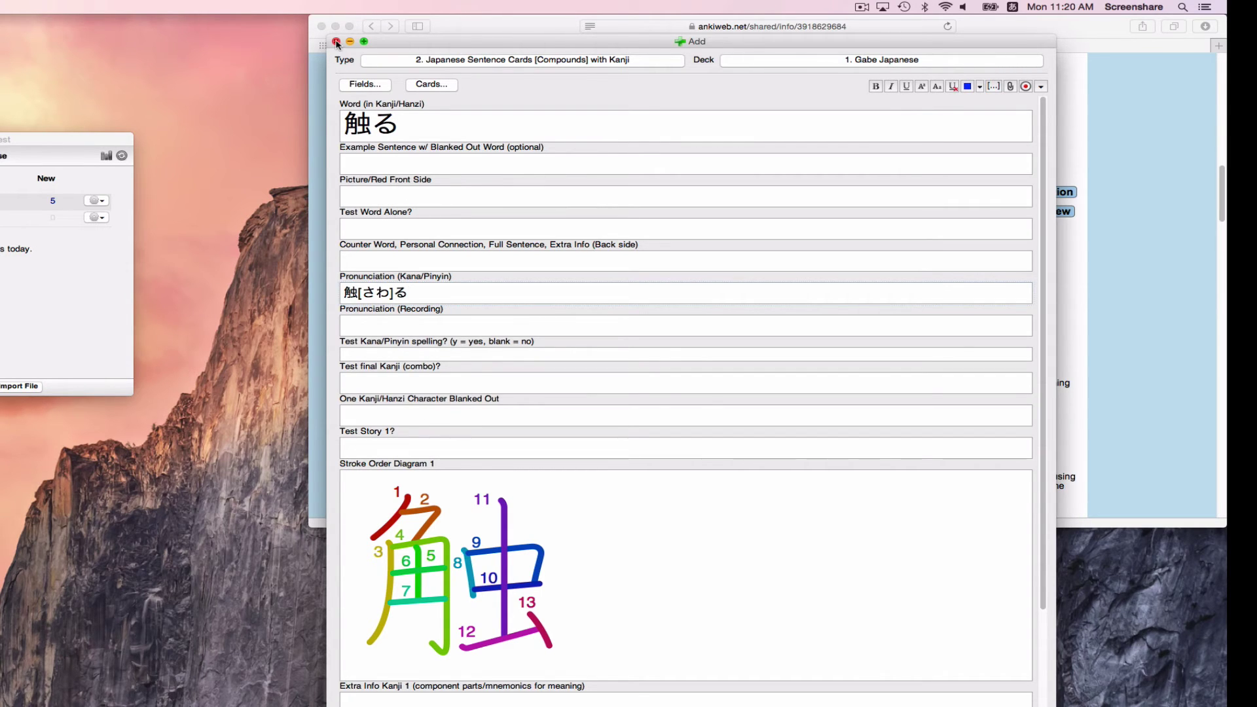
click(336, 42)
key(Return)
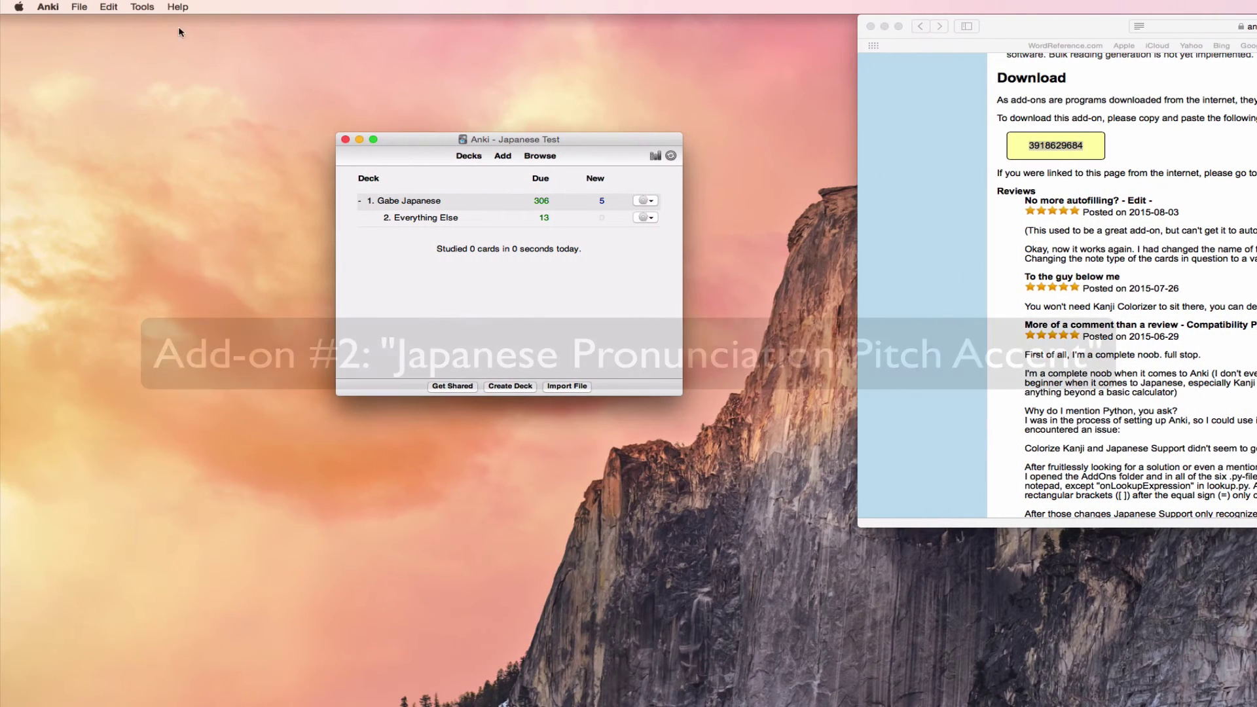
Step: From Tools > Add-ons, open Browse & Install... and browse AnkiWeb's shared add-ons
click(142, 6)
click(144, 5)
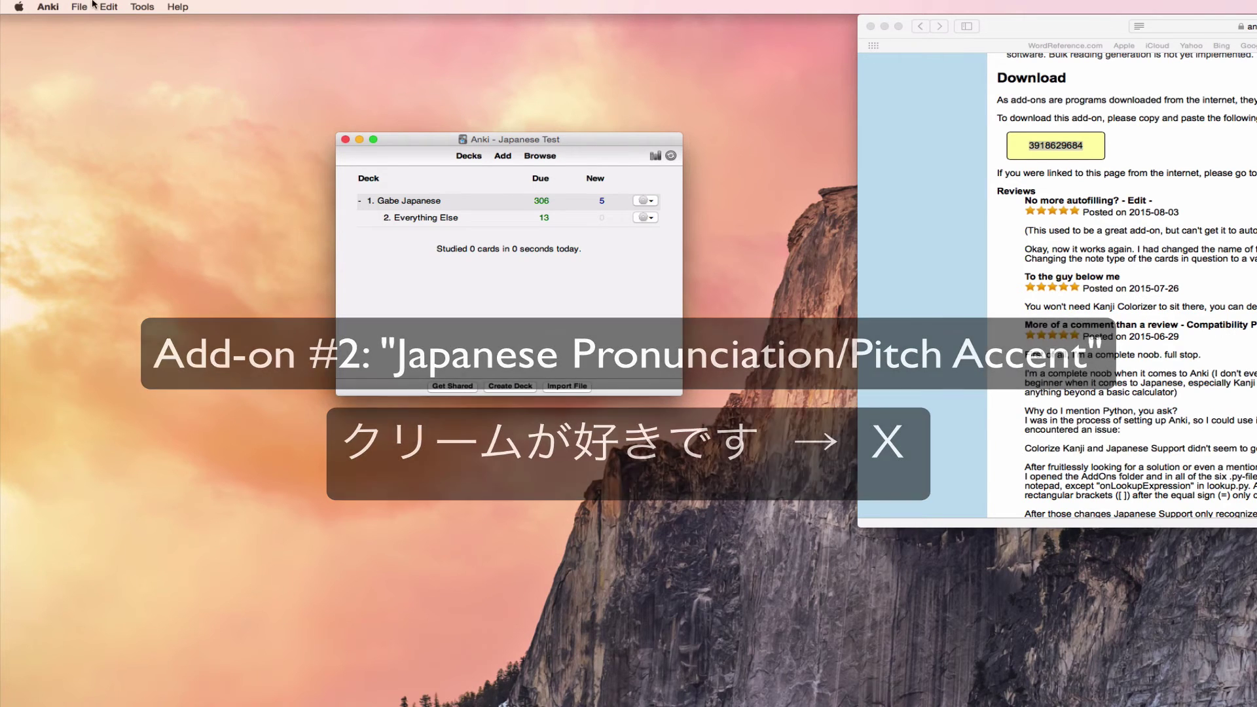
click(140, 5)
mouse_move(182, 98)
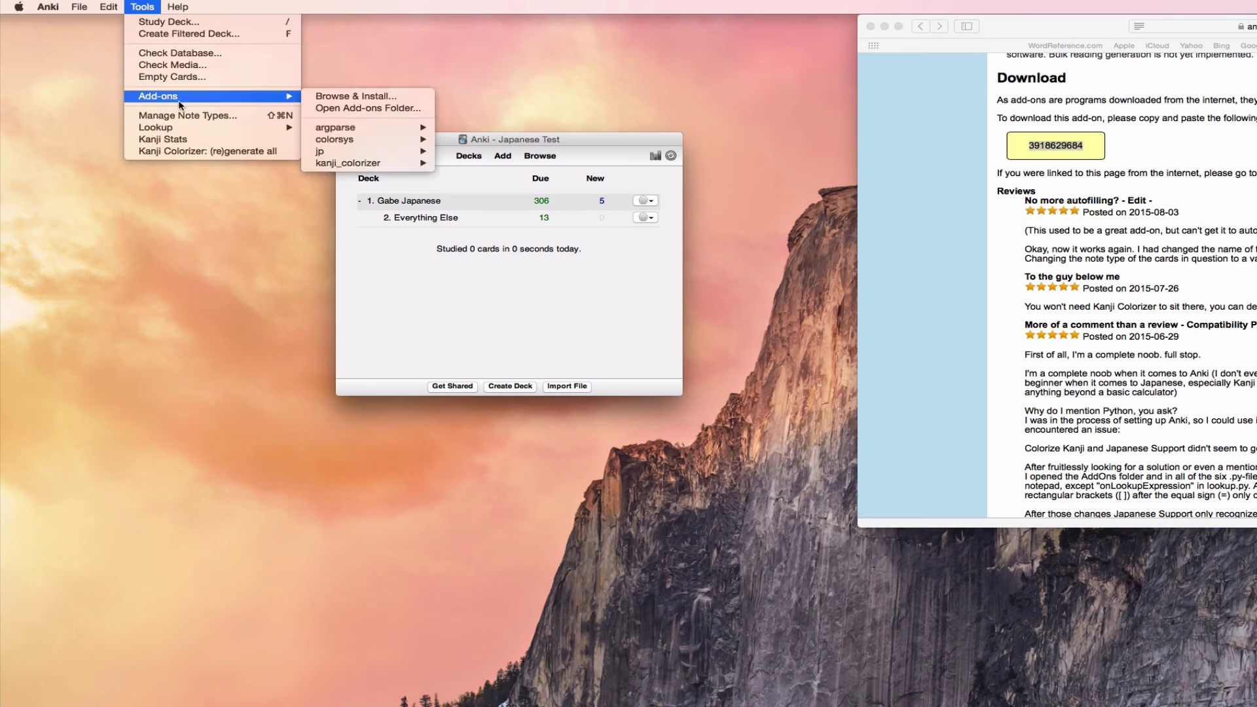
click(345, 96)
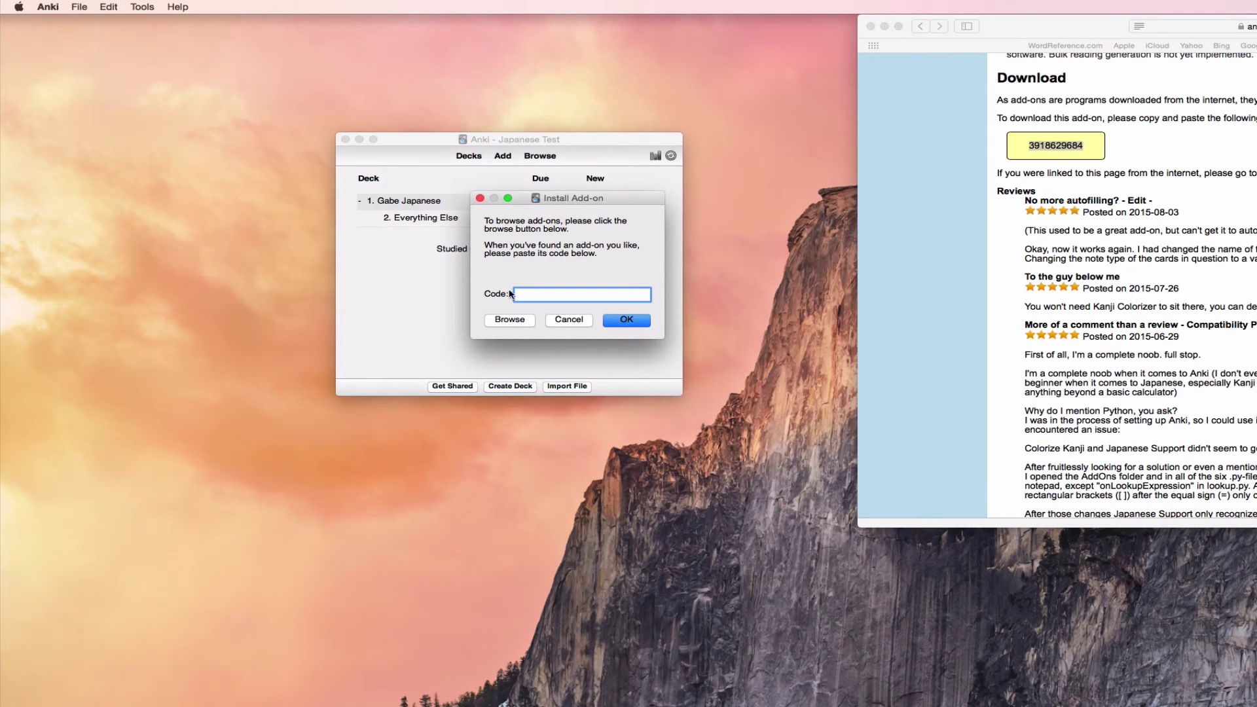
click(510, 321)
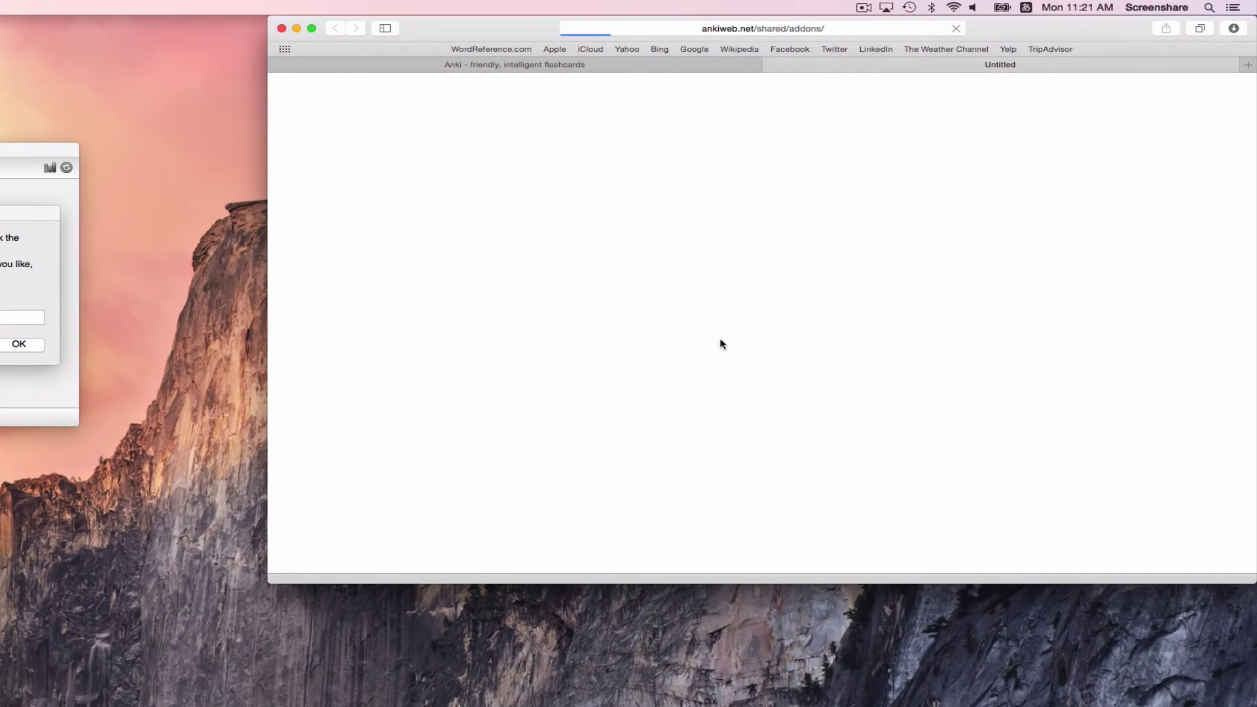
Step: Search the page for 'pitch', open Japanese Pronunciation / Pitch Accent, and select code 932119536
key(super+f)
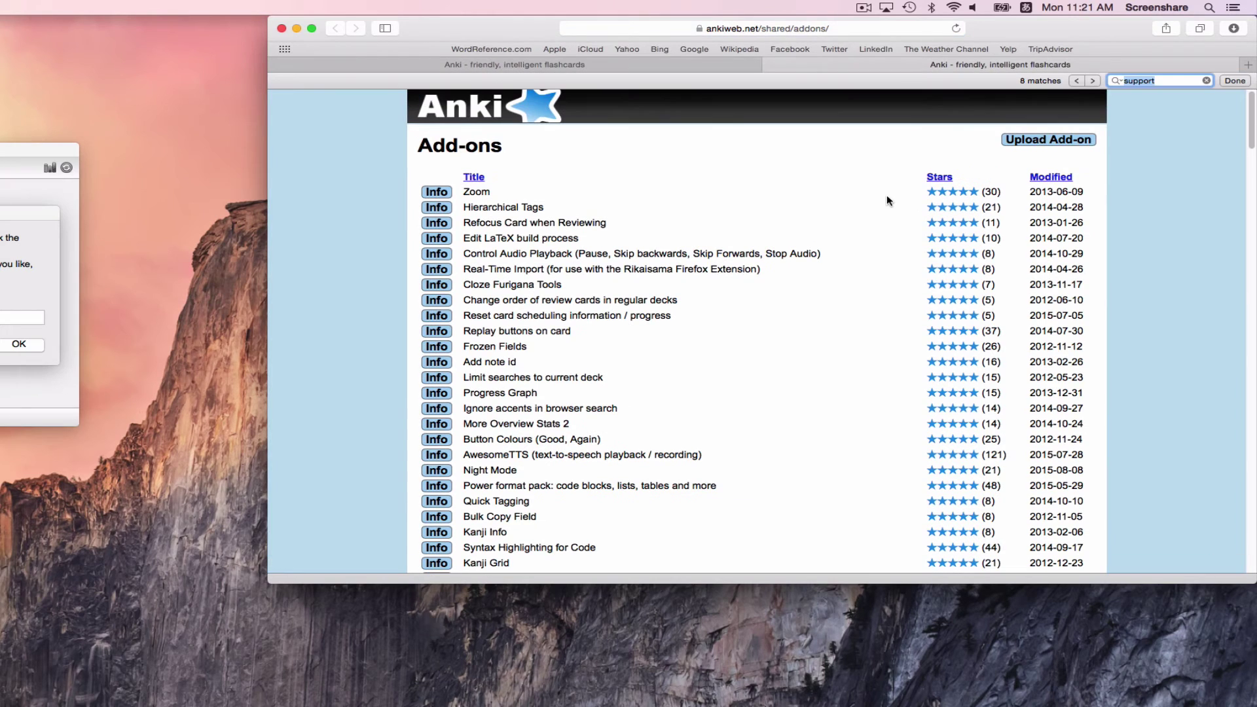
key(BackSpace)
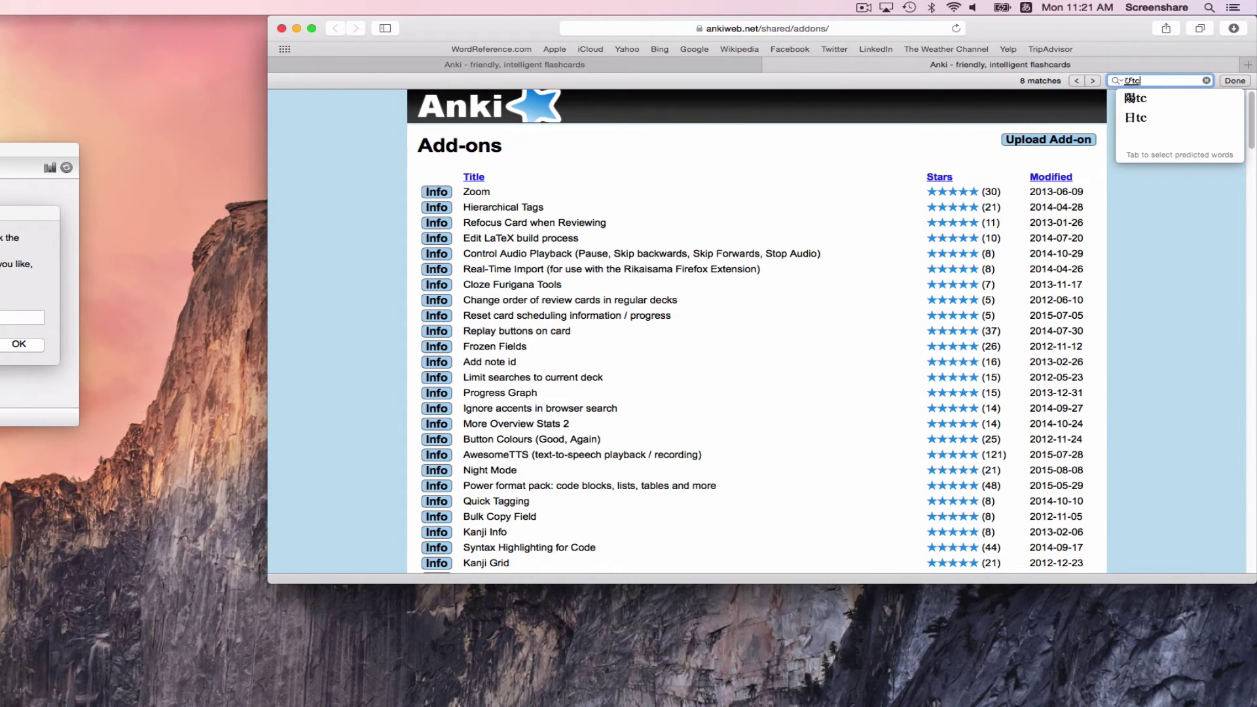
text(pitch)
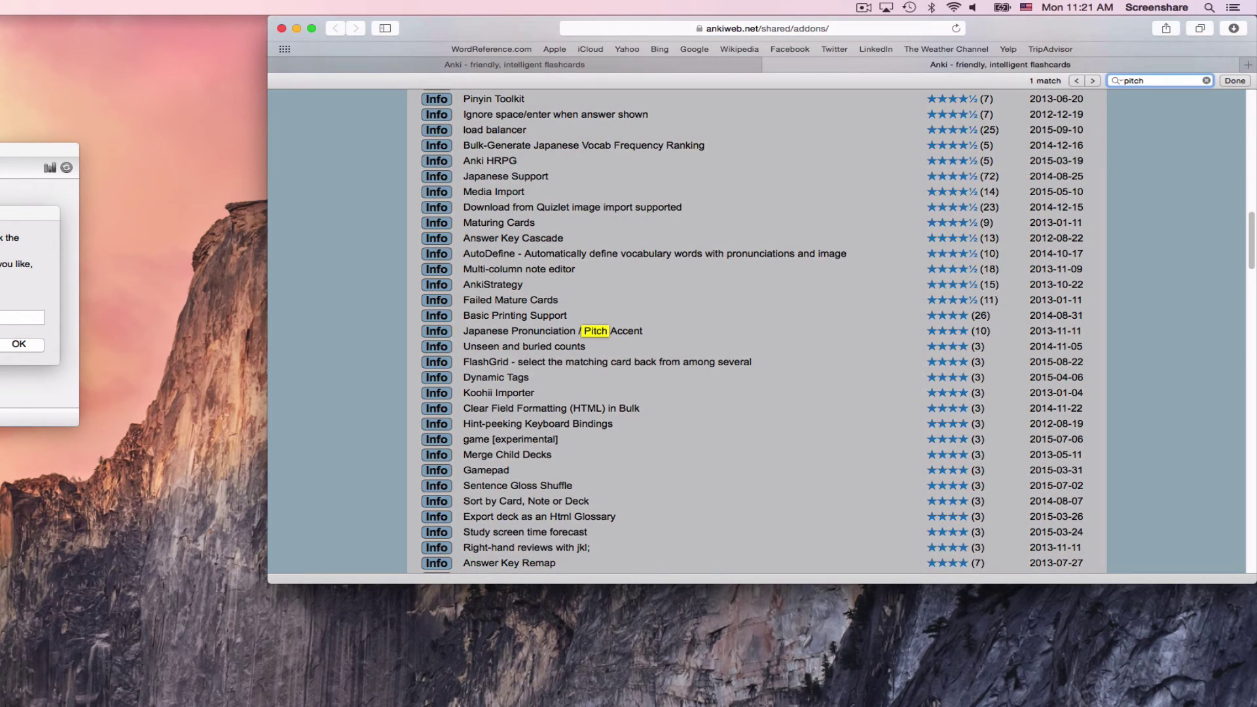
click(506, 334)
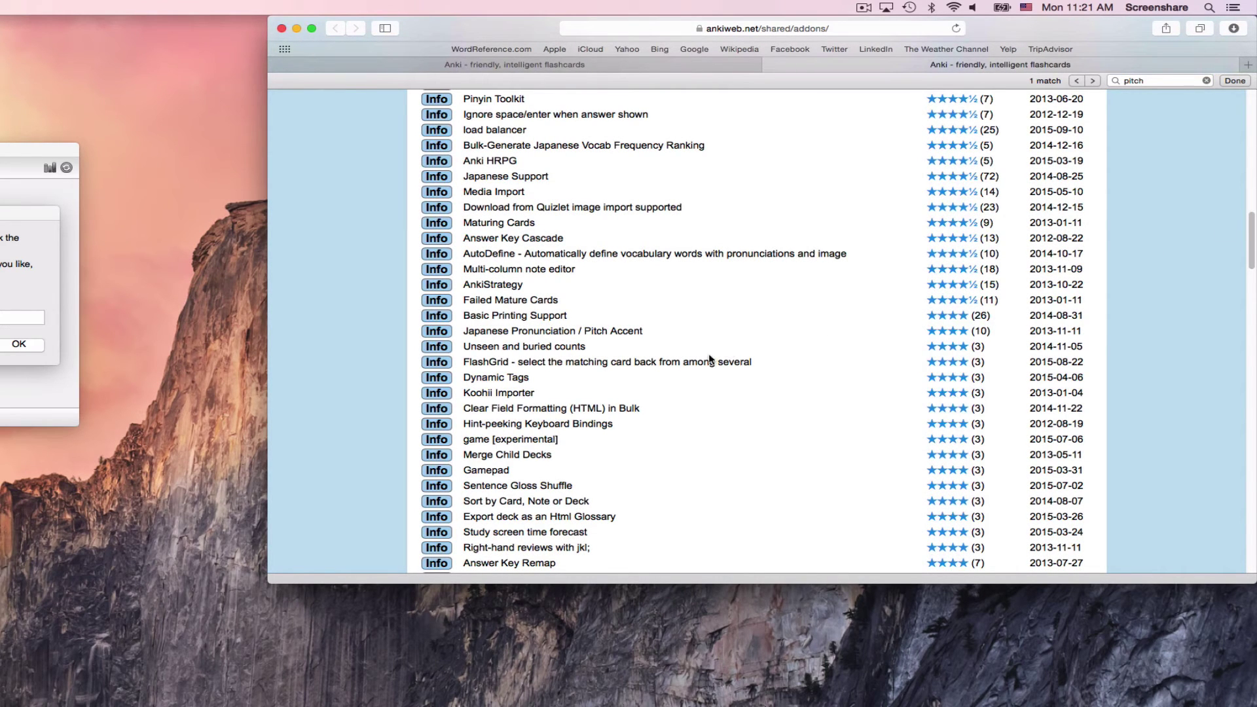
click(435, 331)
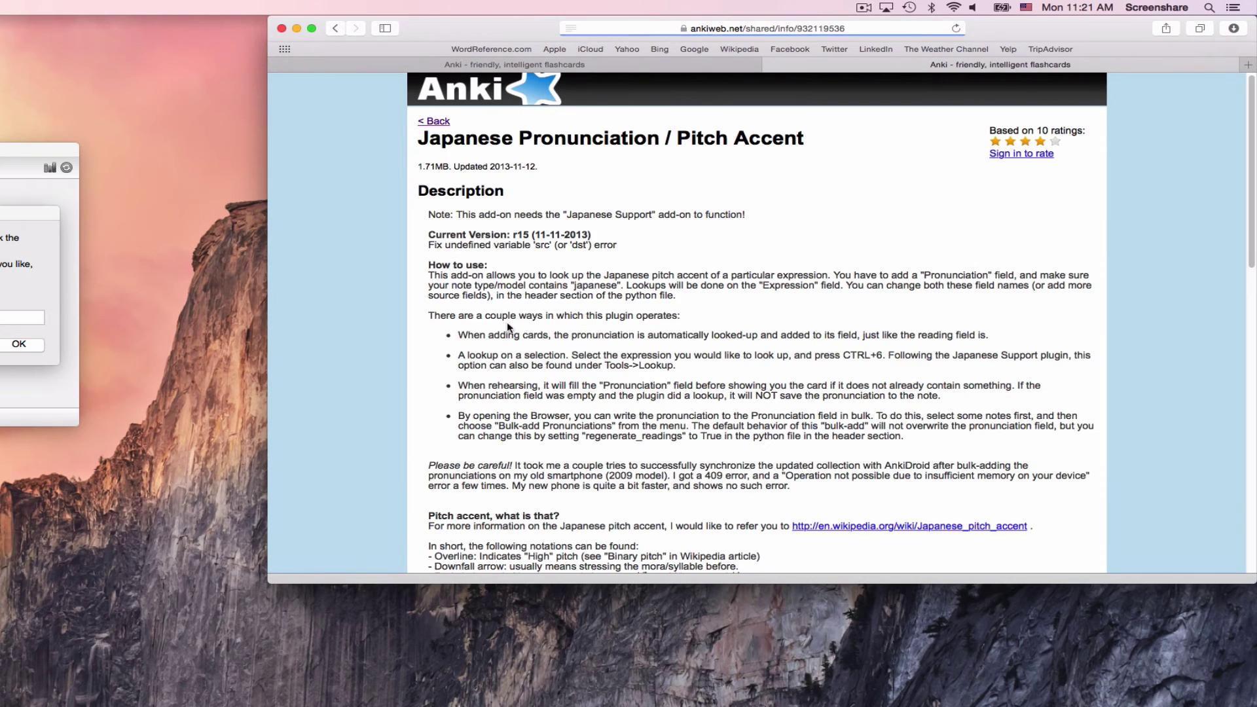
scroll(592, 320, down, 10)
double_click(496, 482)
key(super+c)
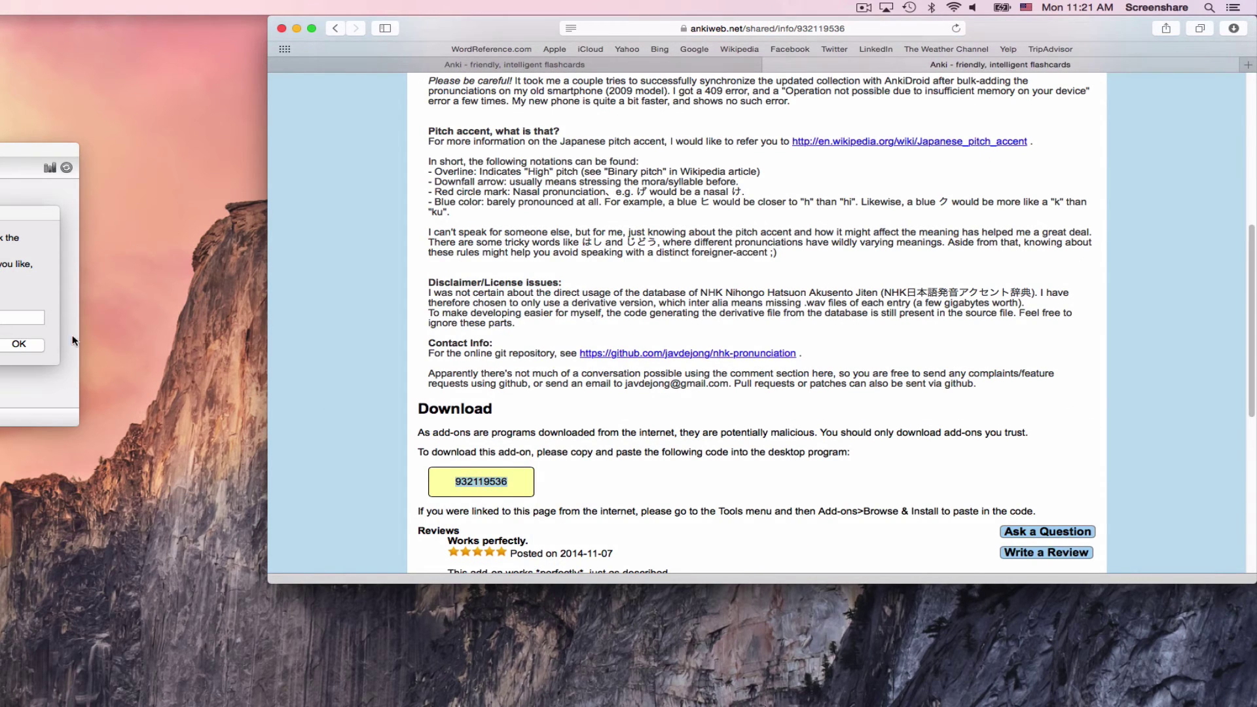
Step: Paste code 932119536 into the Install Add-on dialog and confirm the install
click(22, 318)
key(super+v)
click(18, 344)
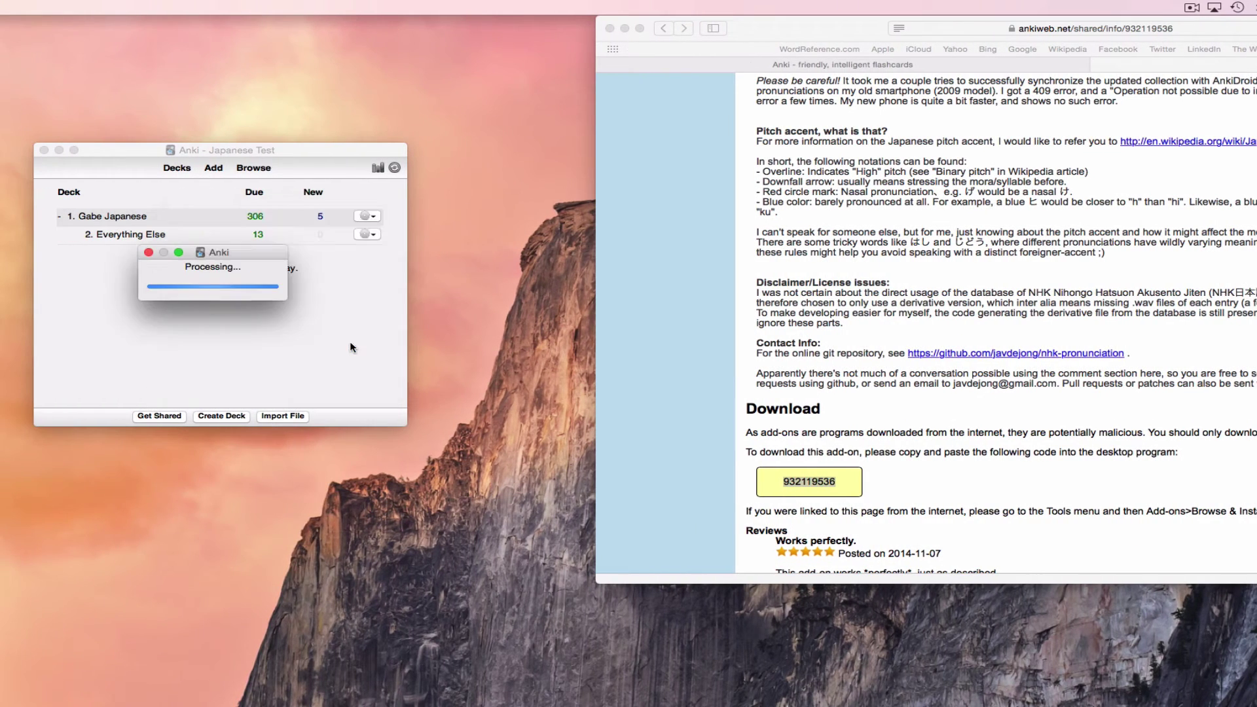
scroll(681, 366, up, 10)
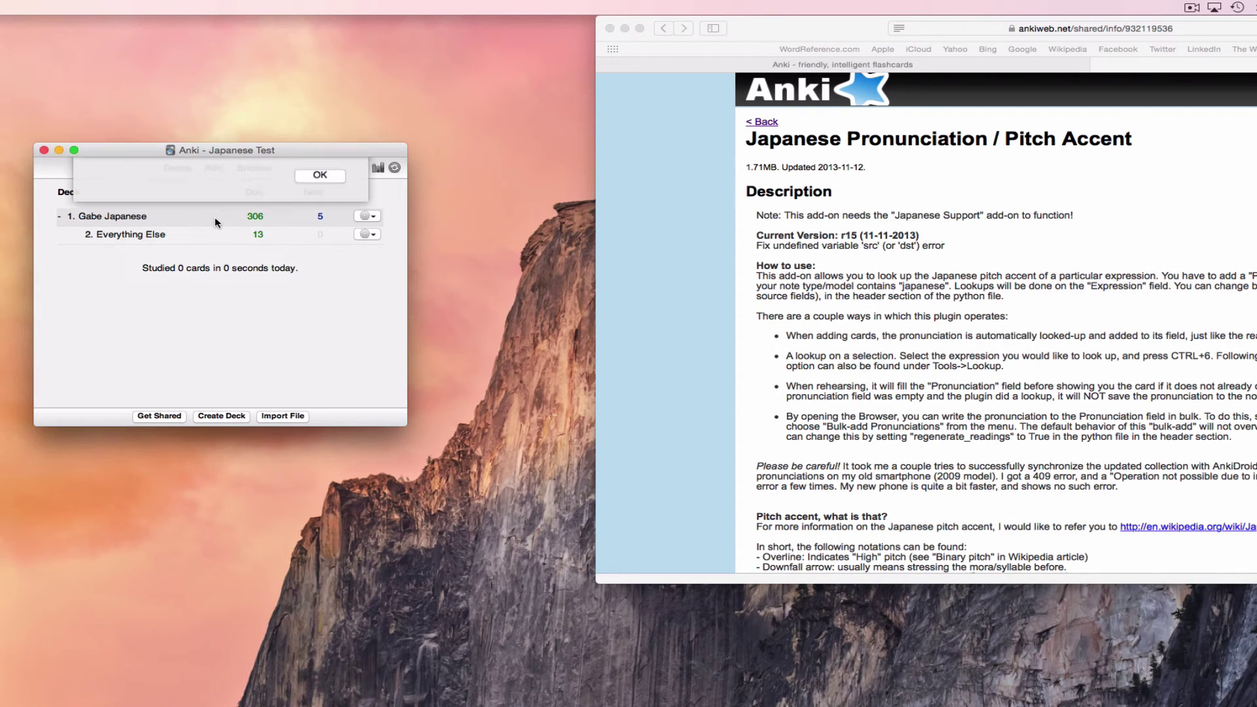
Step: Accept the restart notice, quit Anki and reopen the Japanese Test profile
click(320, 228)
key(super+q)
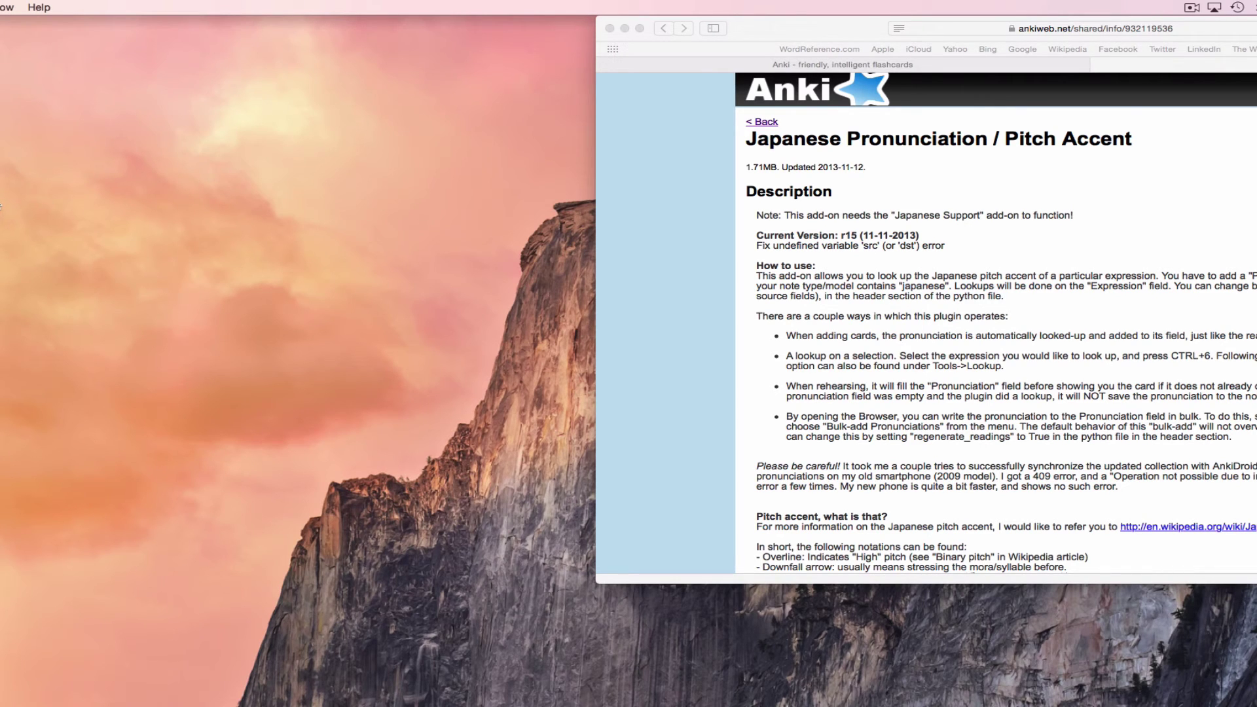
double_click(550, 467)
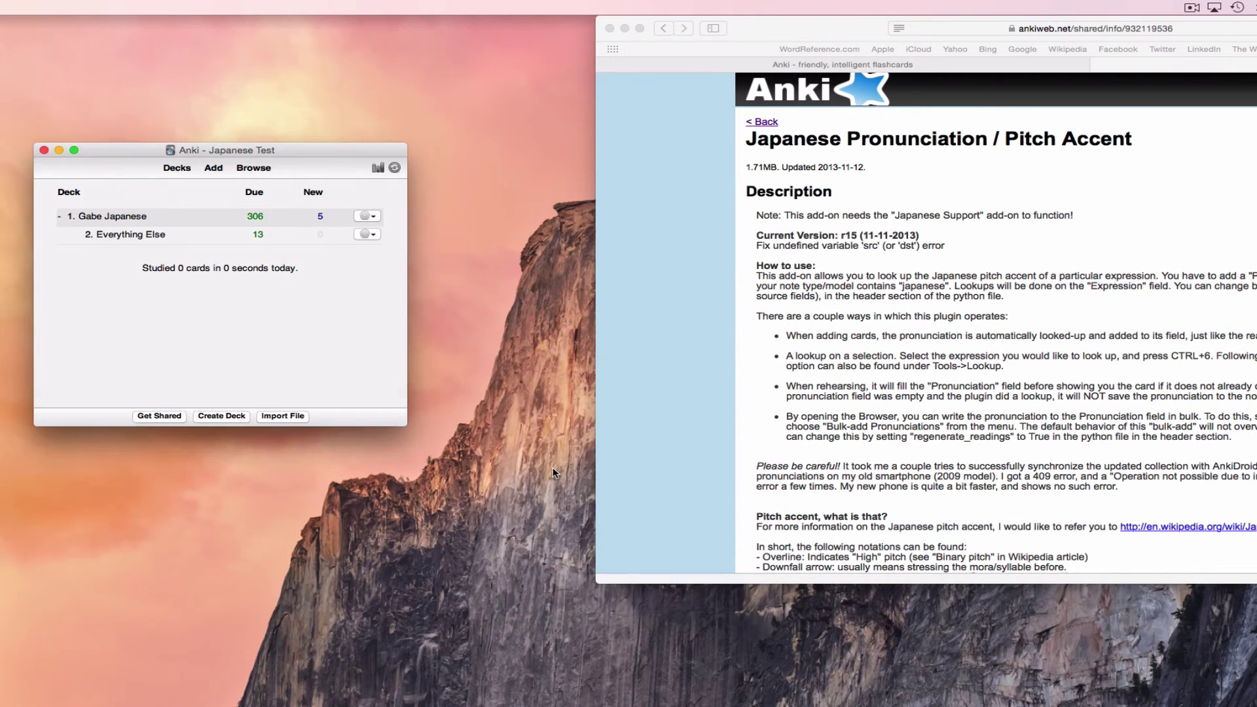
Step: Add a Japanese Basic Demo (Japanese Pronunciation) note with 触る in Expression, auto-filling サワル
click(214, 169)
click(695, 65)
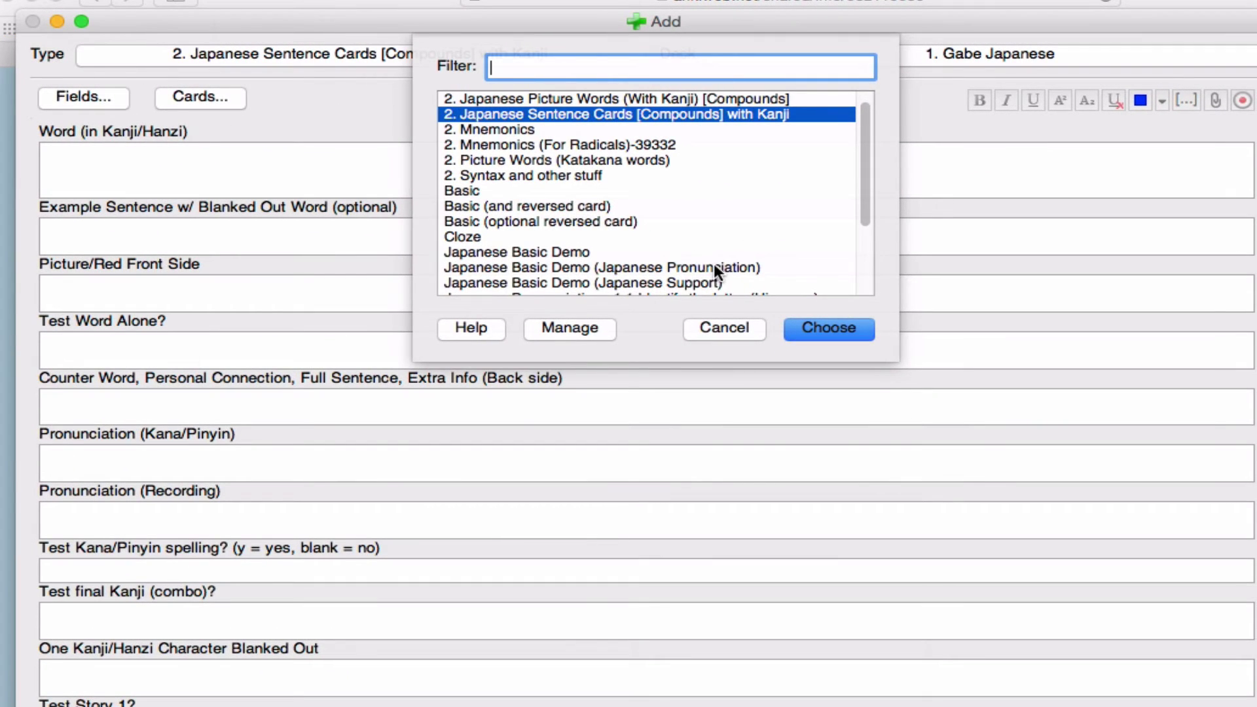
double_click(714, 267)
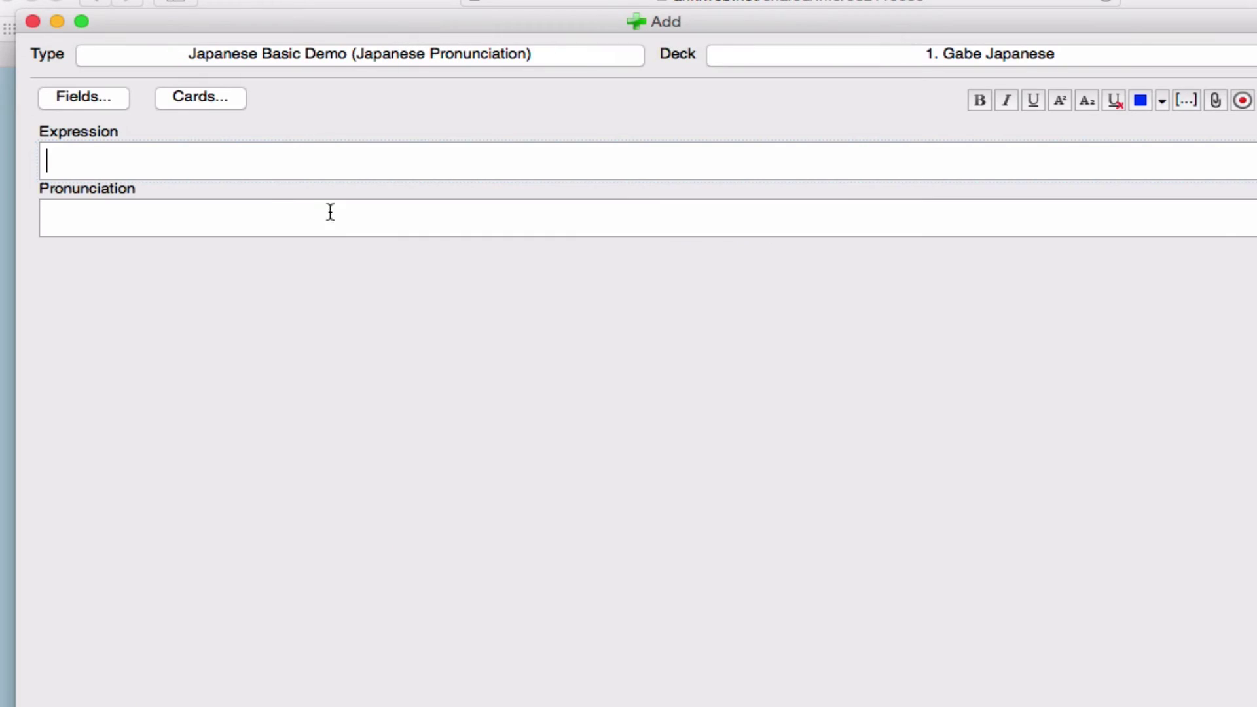
text(さわる)
key(Tab)
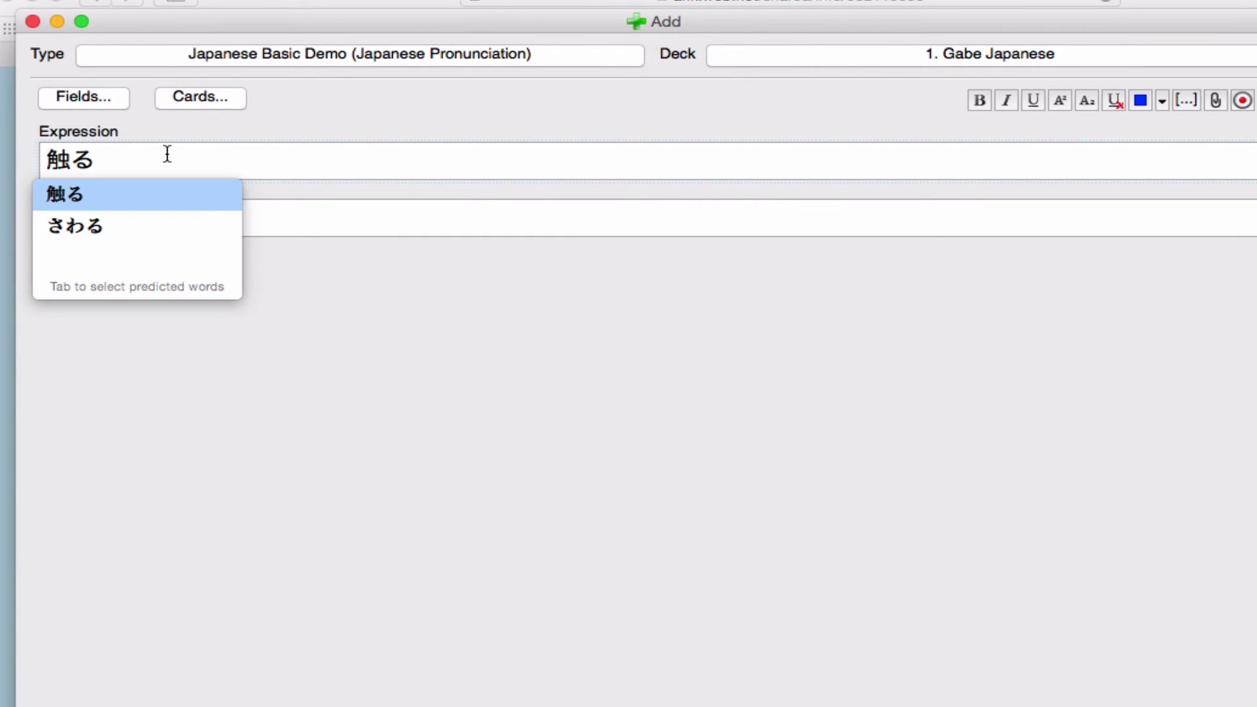
key(Return)
key(Tab)
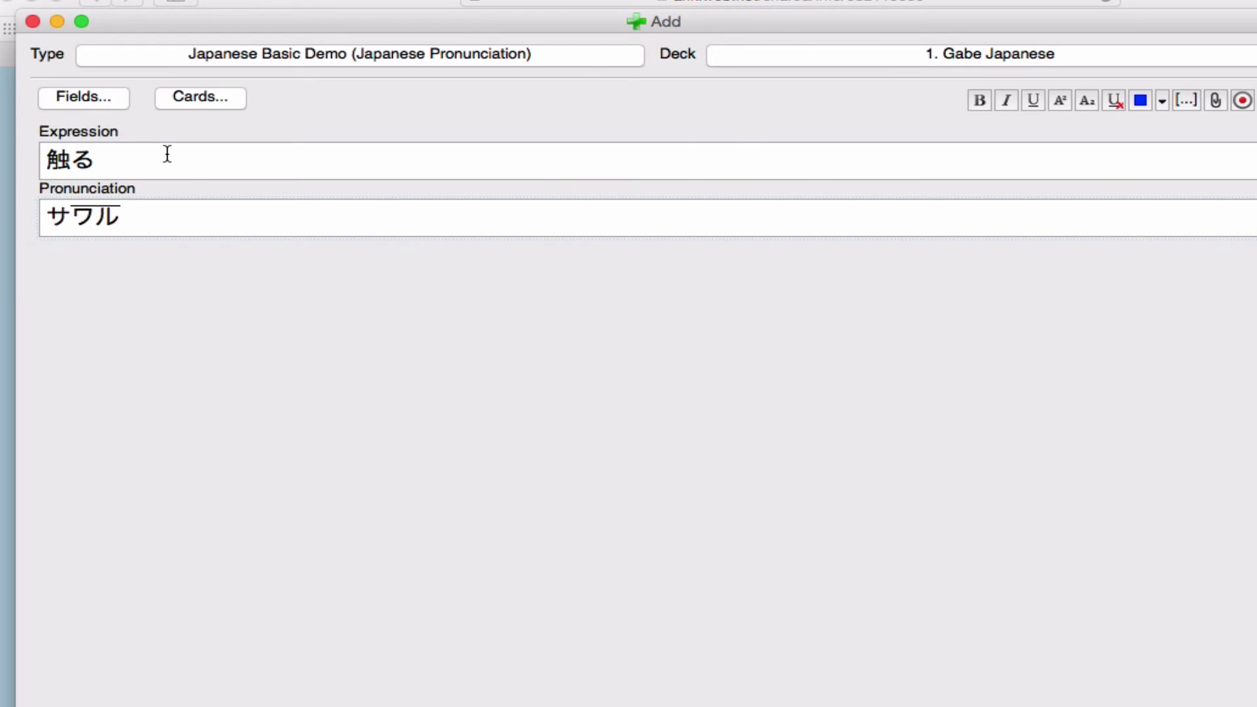
Step: Highlight the high-pitched ワル part of the サワル reading and the Expression label
drag(47, 218, 188, 216)
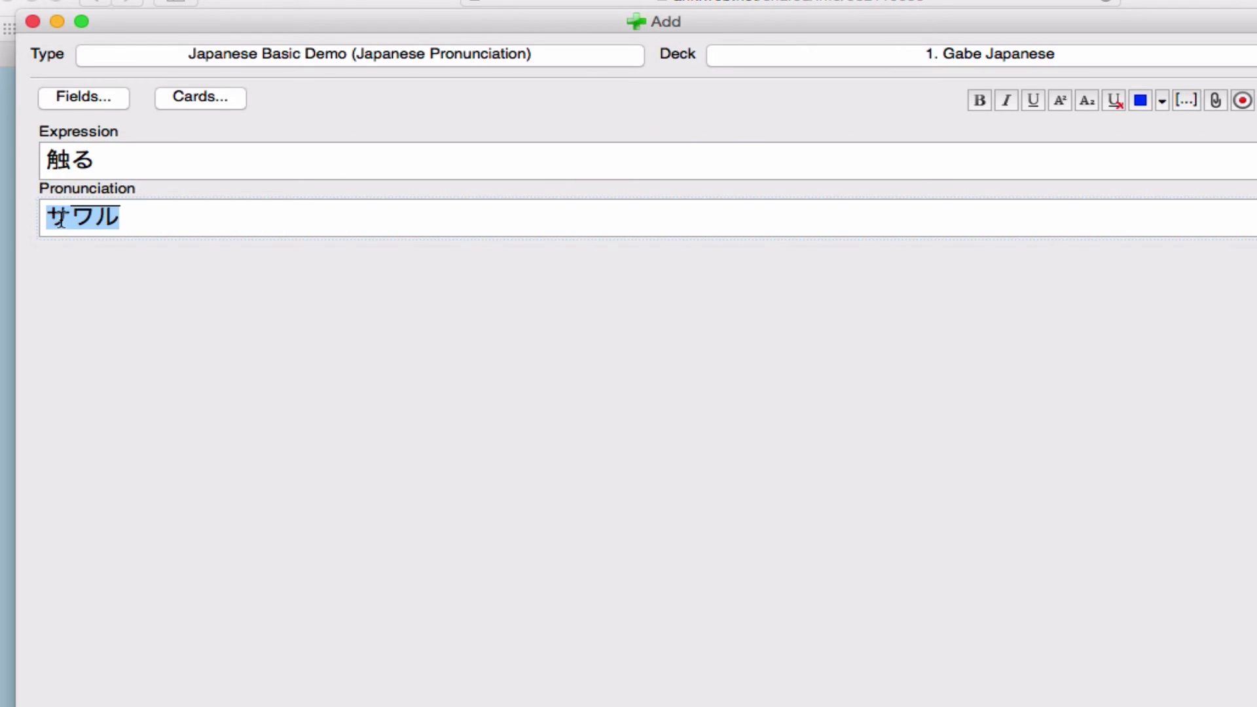
click(42, 210)
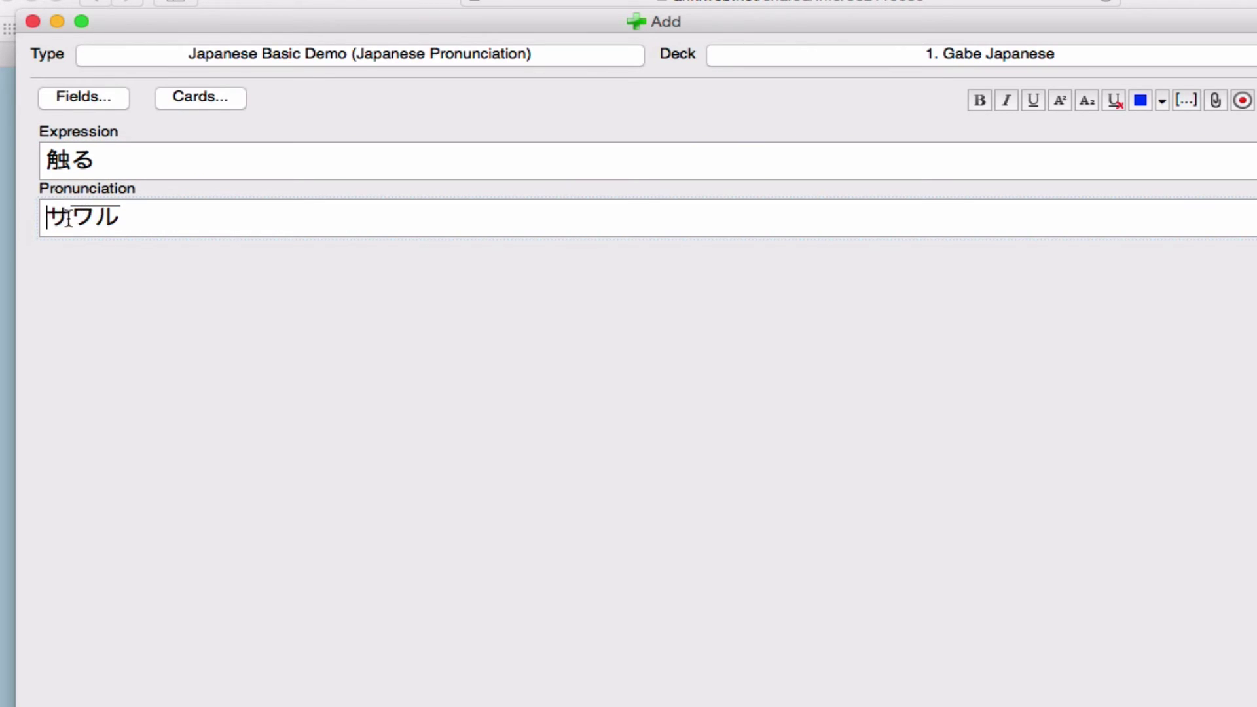
click(71, 216)
drag(71, 216, 131, 216)
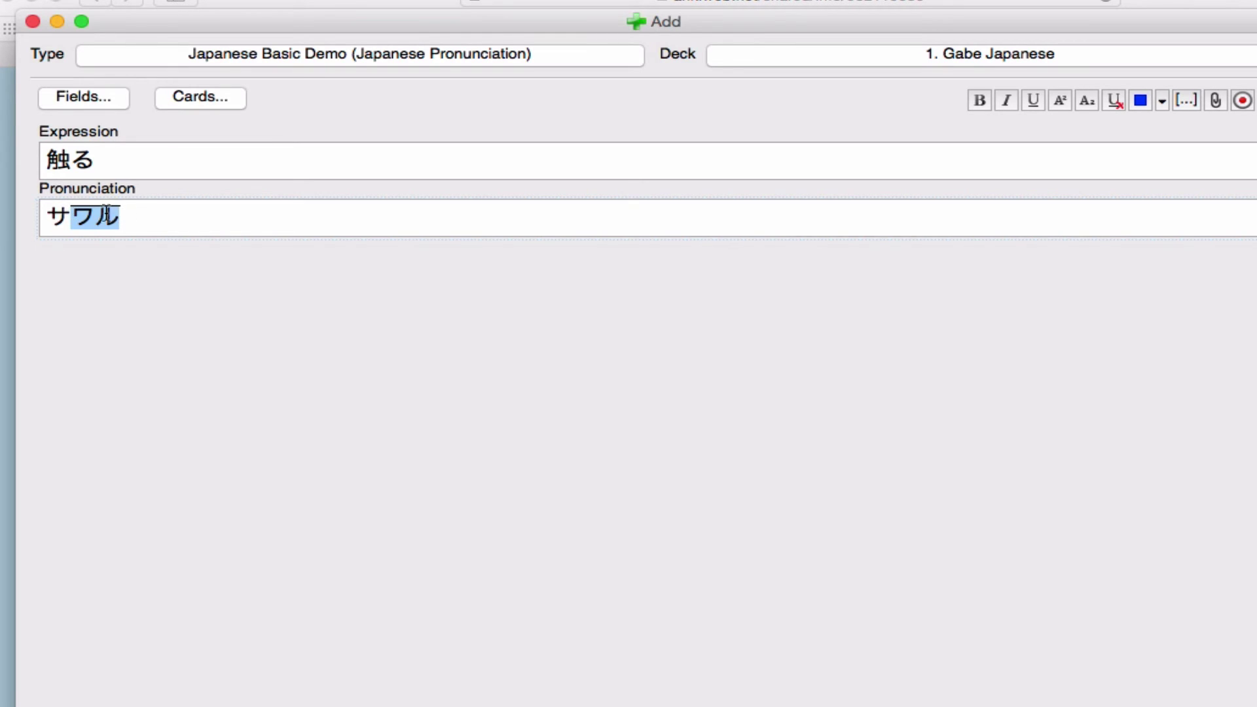
click(146, 216)
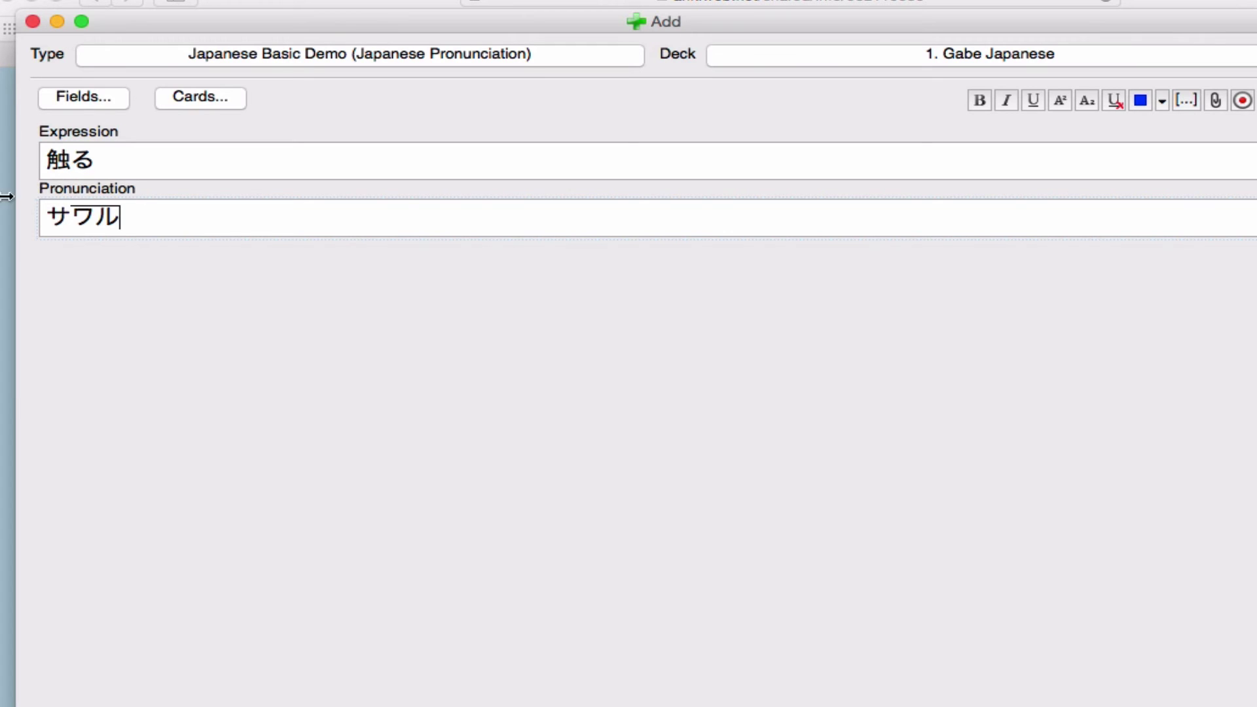
double_click(75, 132)
click(76, 186)
Step: Change the note type to 2. Japanese Sentence Cards [Compounds] with Kanji and check its Pronunciation and Example Sentence fields
double_click(76, 186)
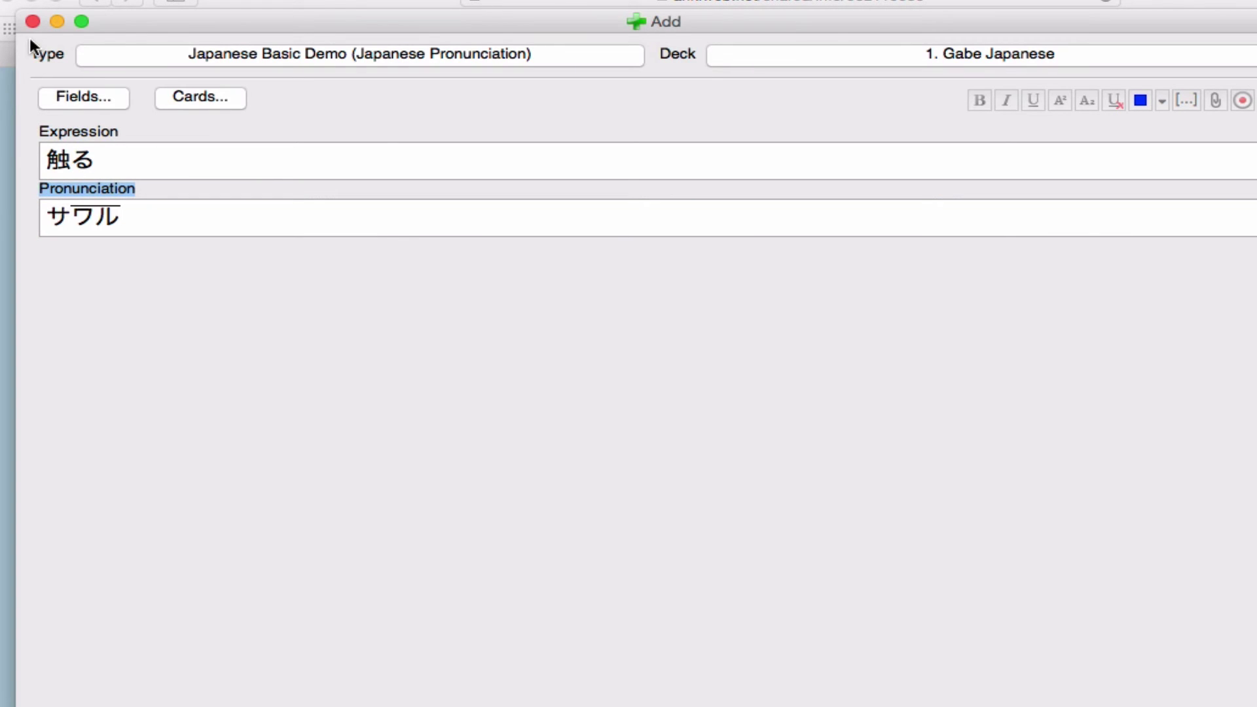
click(154, 52)
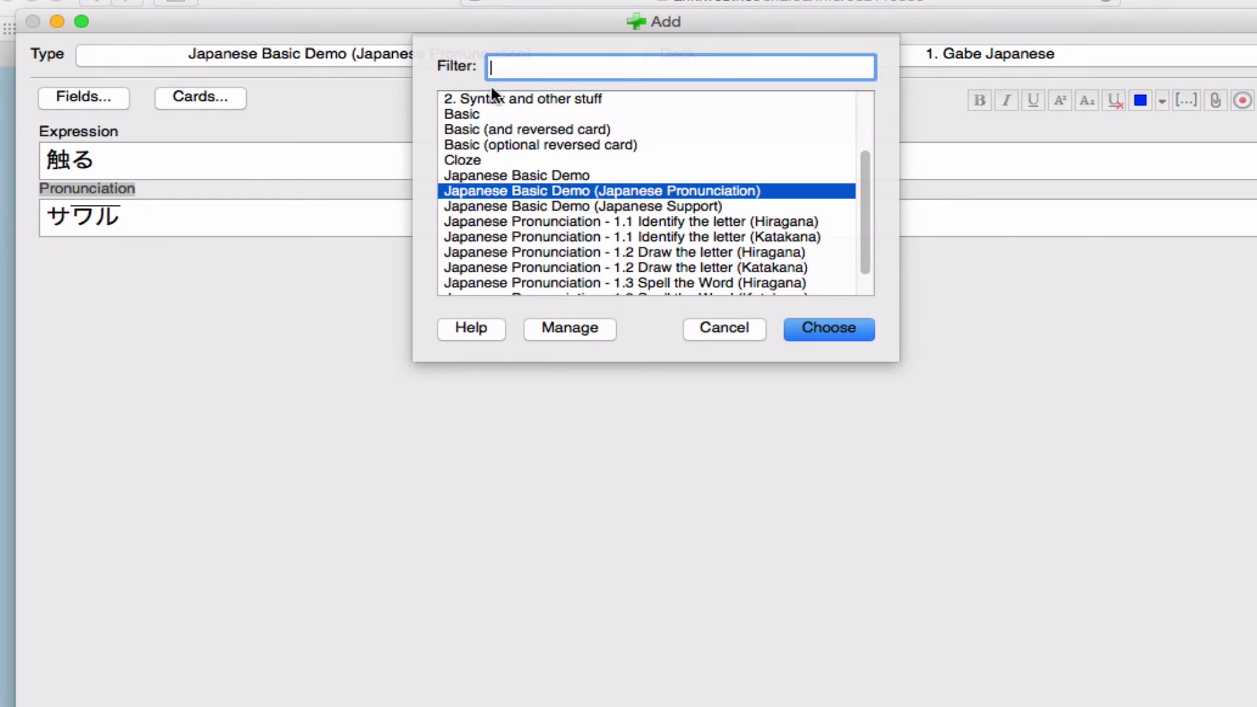
scroll(611, 174, up, 2)
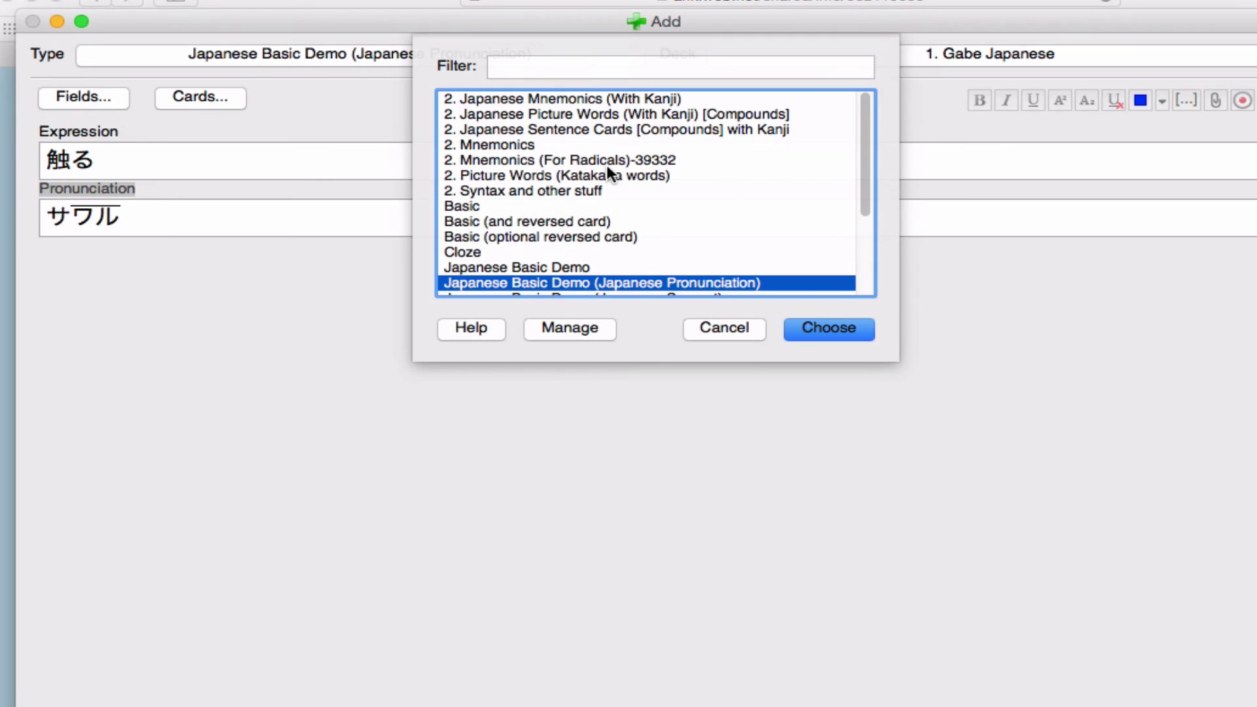
double_click(571, 124)
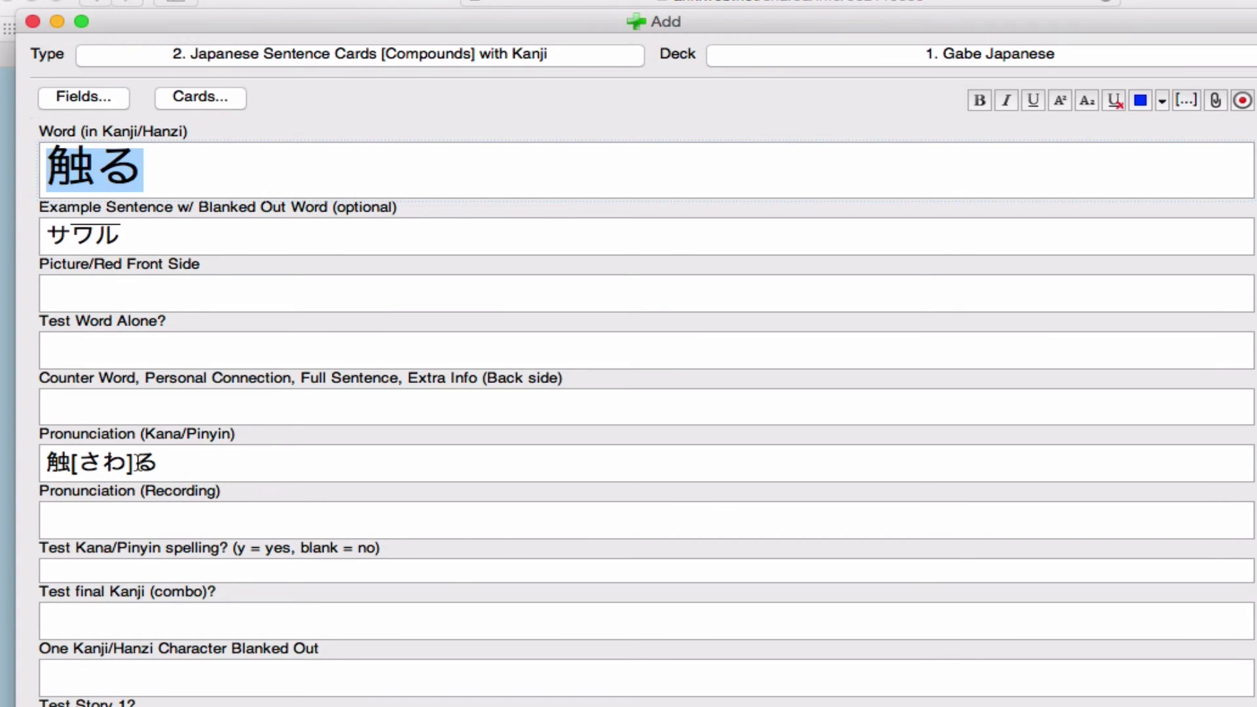
click(169, 462)
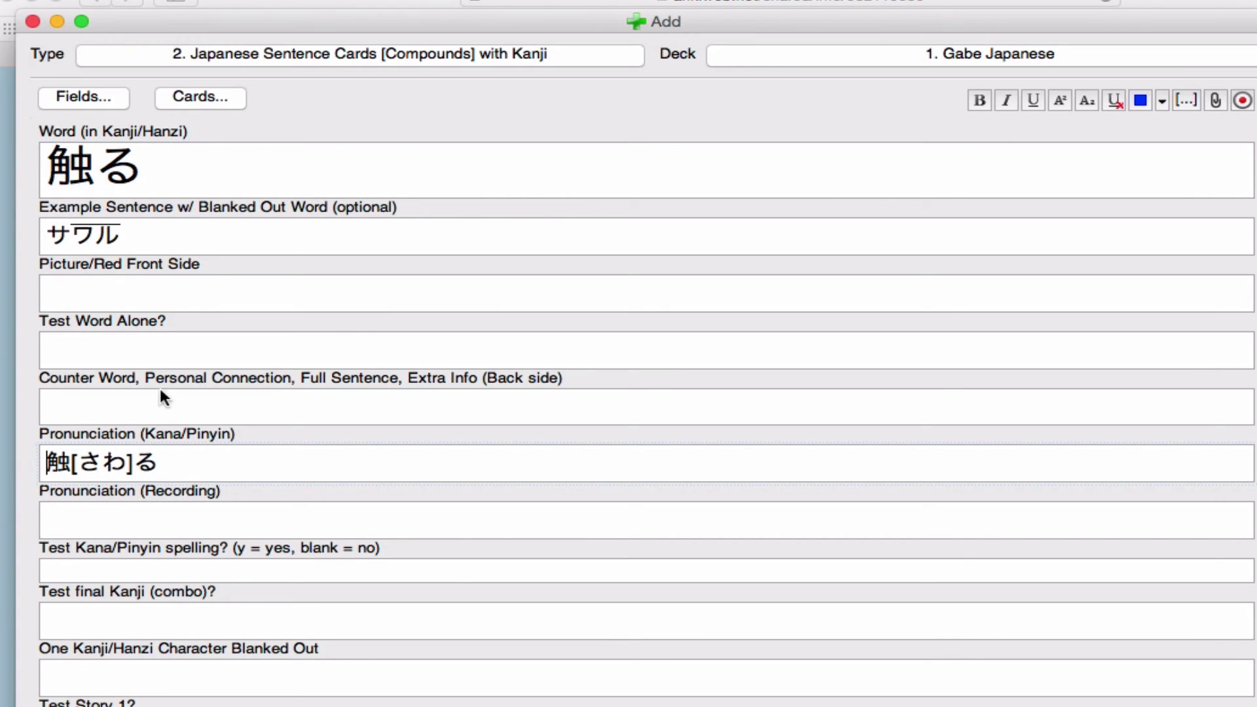
click(163, 226)
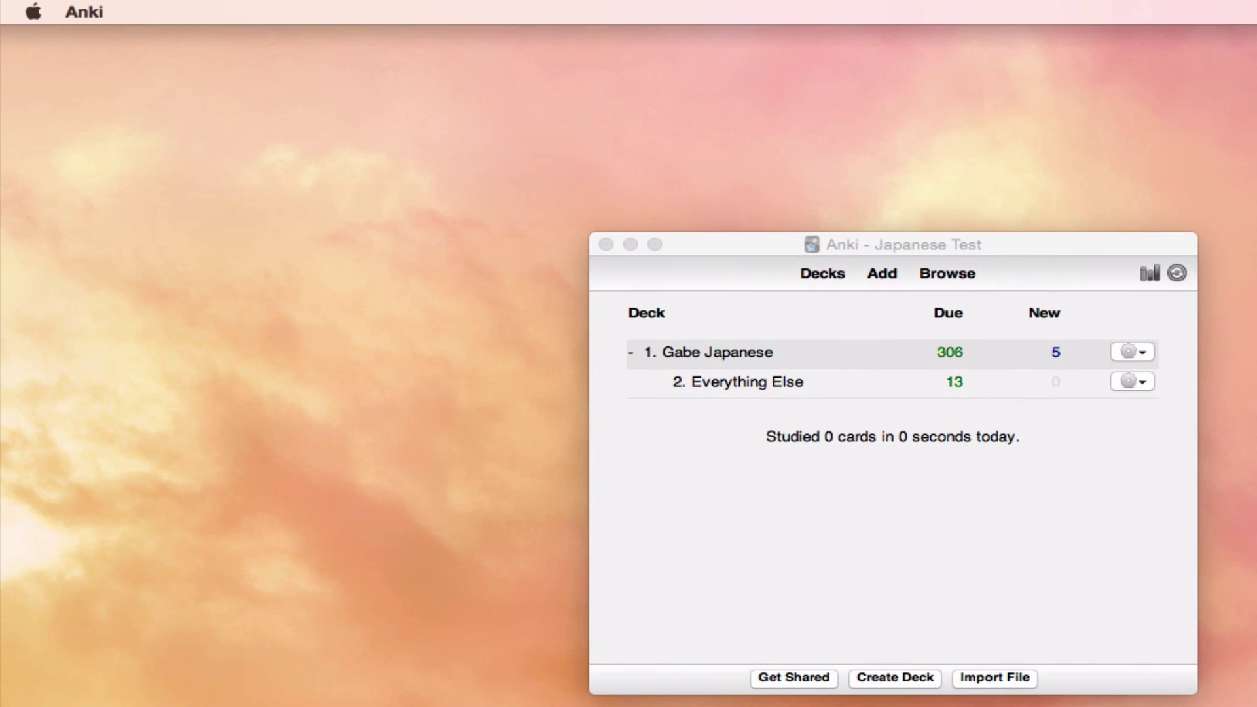
Step: Open the nhk_pronunciation add-on code via Tools > Add-ons > Edit...
click(1071, 497)
click(250, 12)
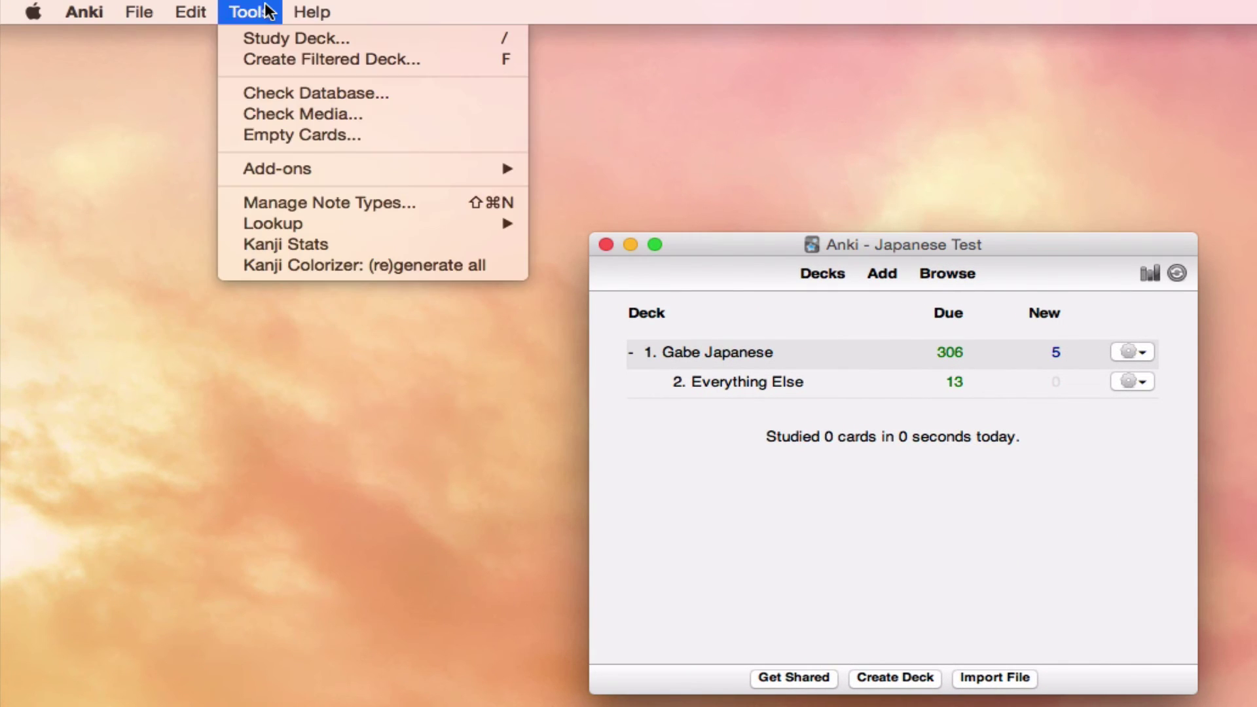
mouse_move(331, 170)
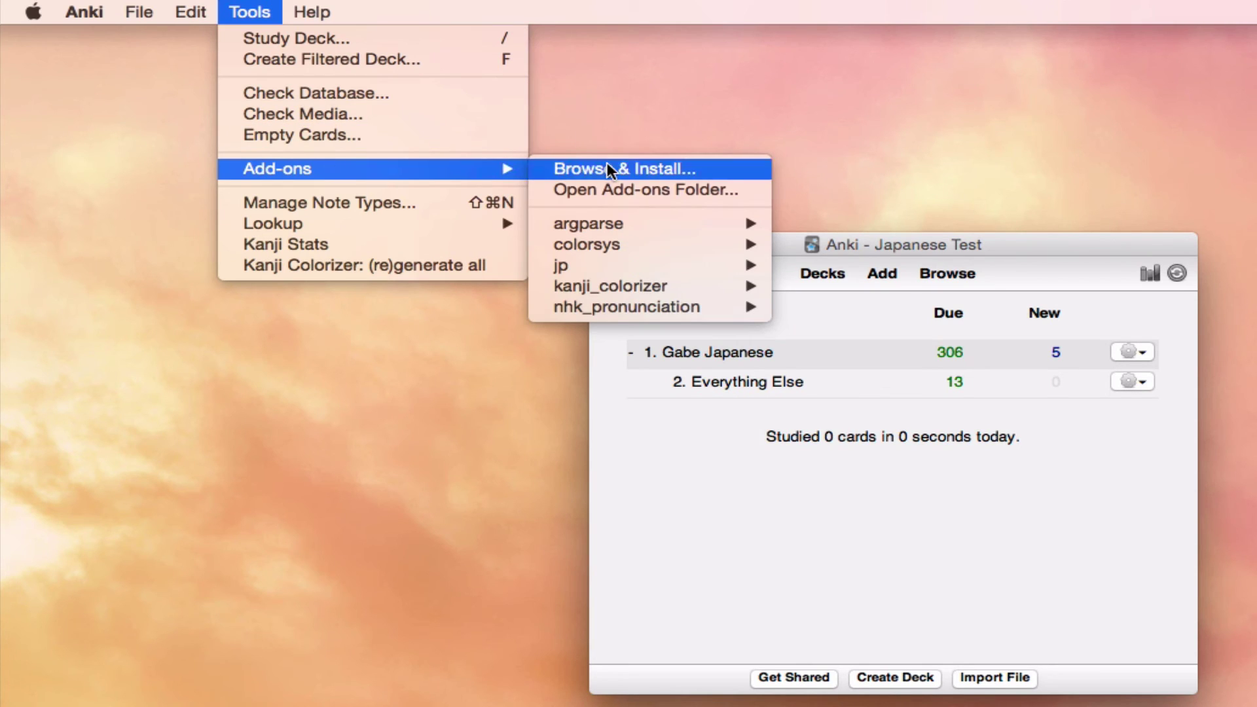
mouse_move(623, 309)
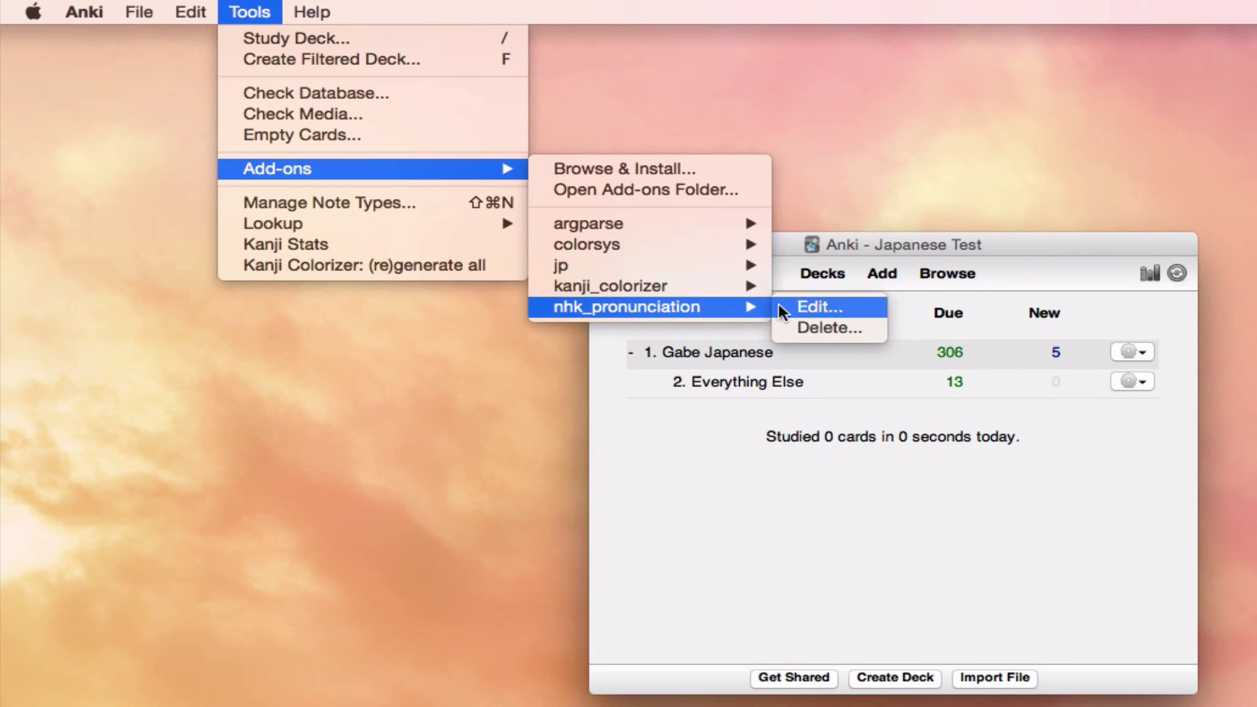
click(822, 308)
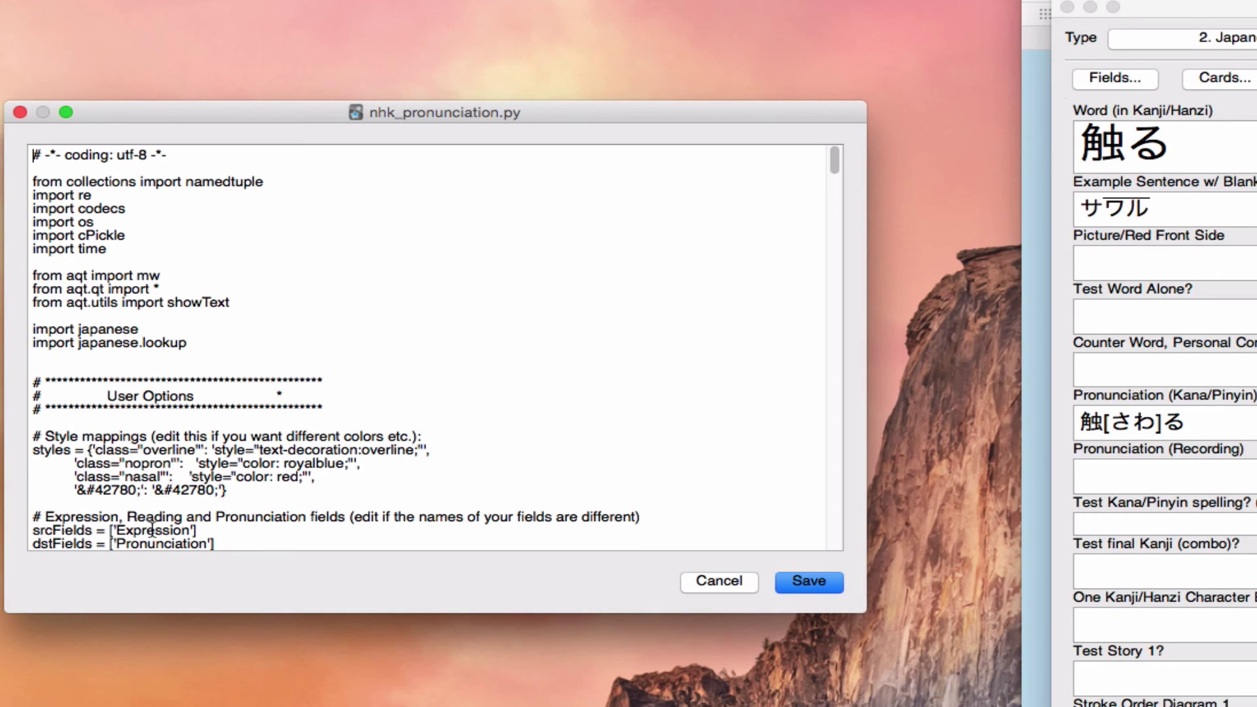
Step: Replace 'Expression' in srcFields with 'Word (in Kanji/Hanzi)'
double_click(152, 529)
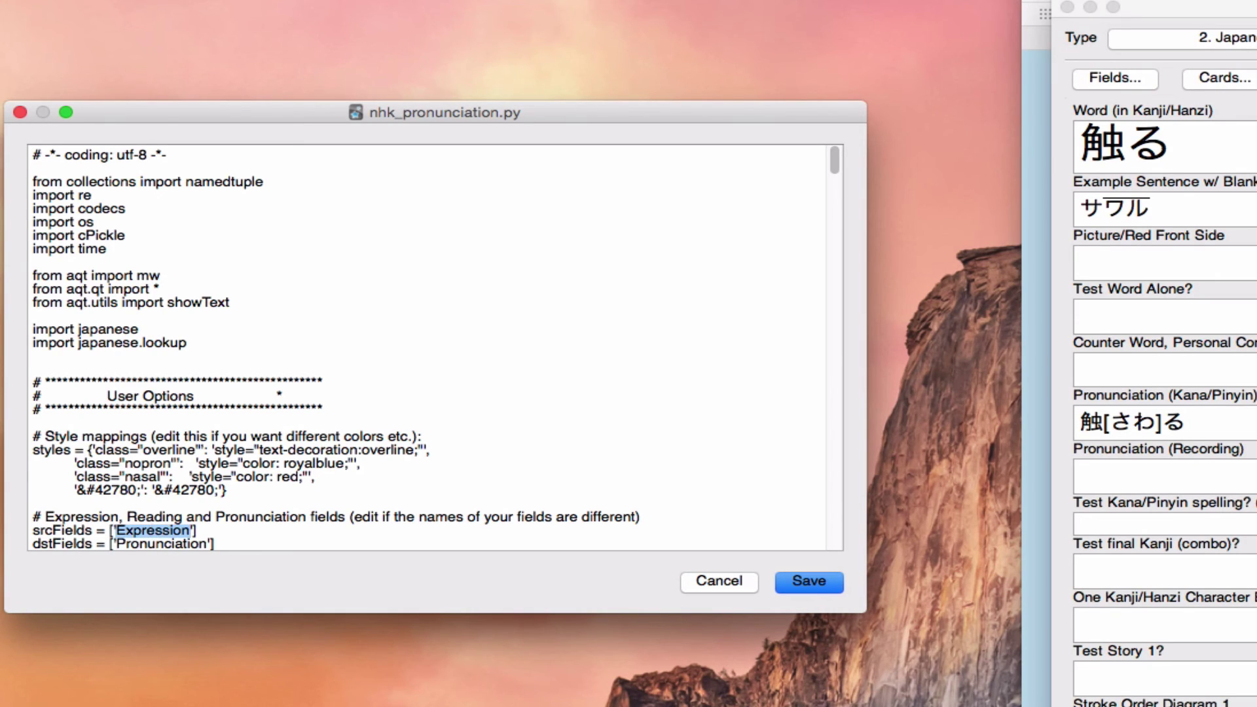
key(super+Tab)
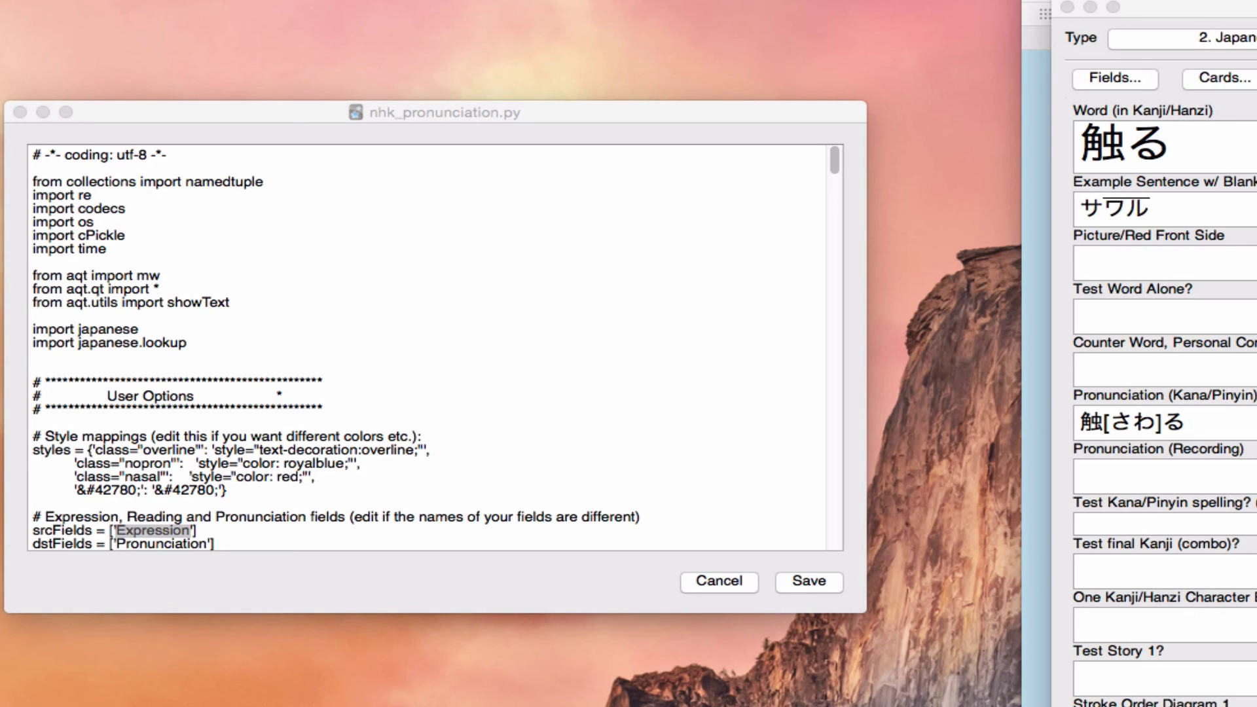
key(super+Tab)
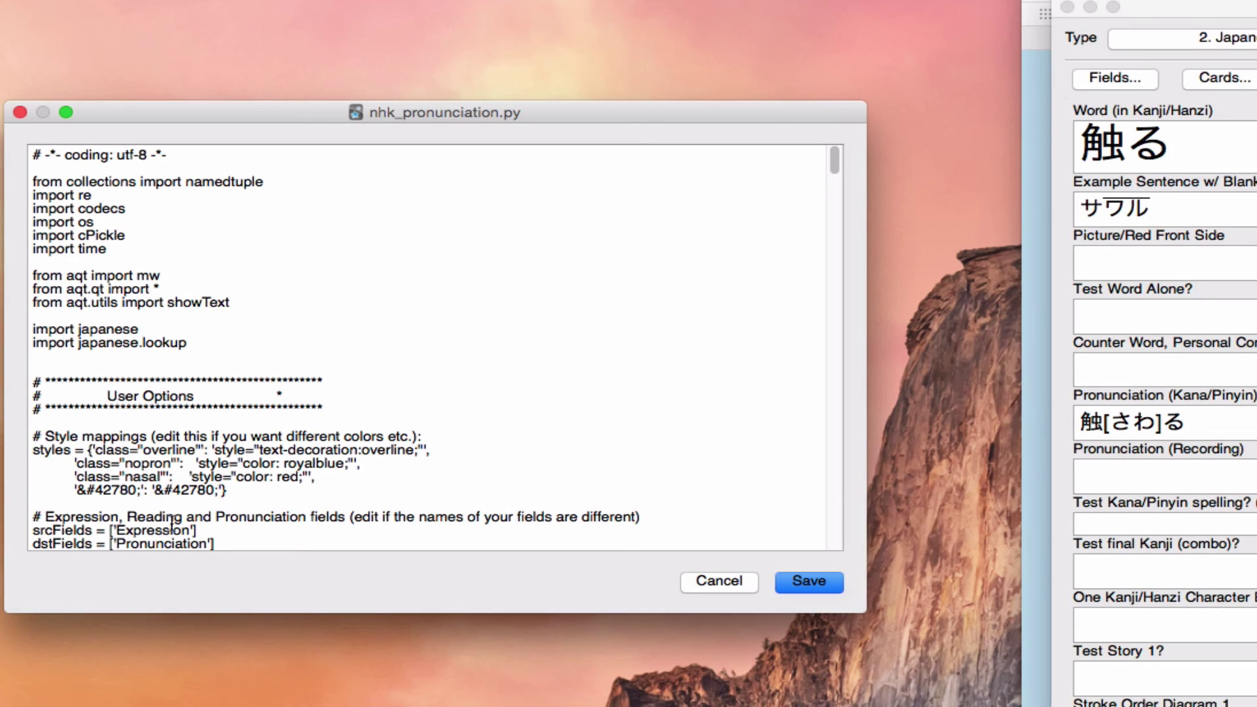
text(Word (in Kanji/Hanzi))
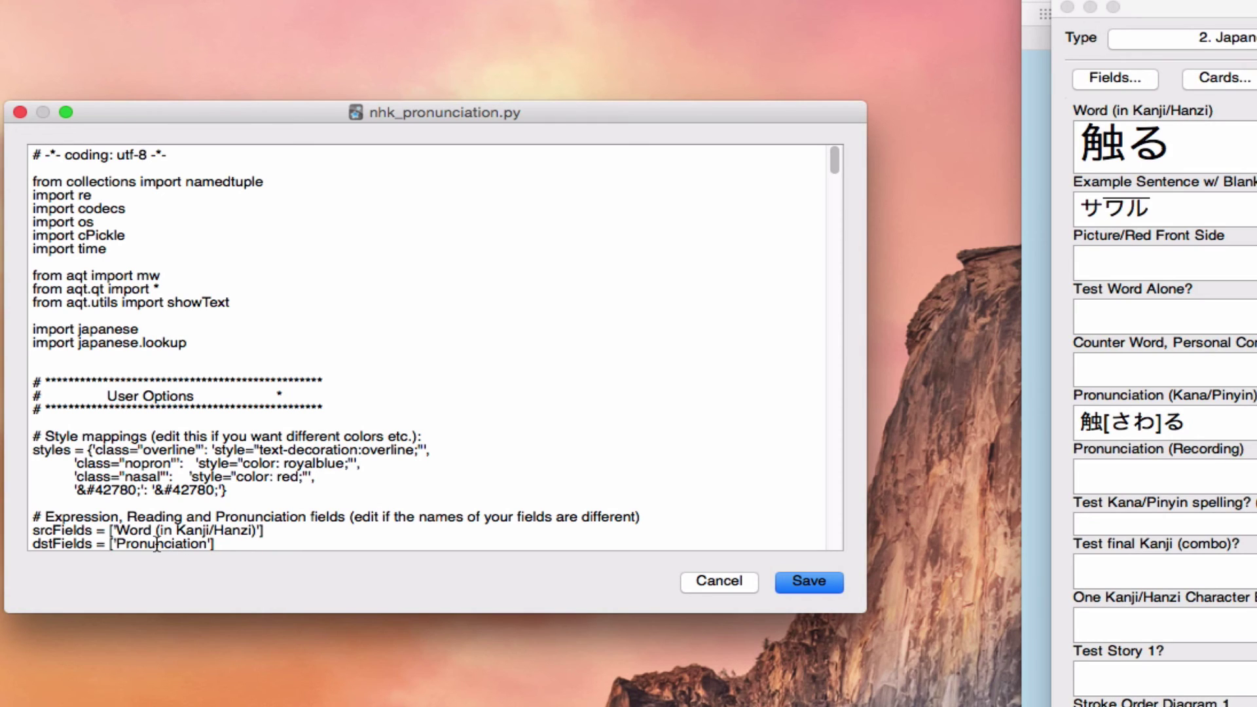
Step: Change dstFields to 'Pronunciation (Recording)'
click(208, 545)
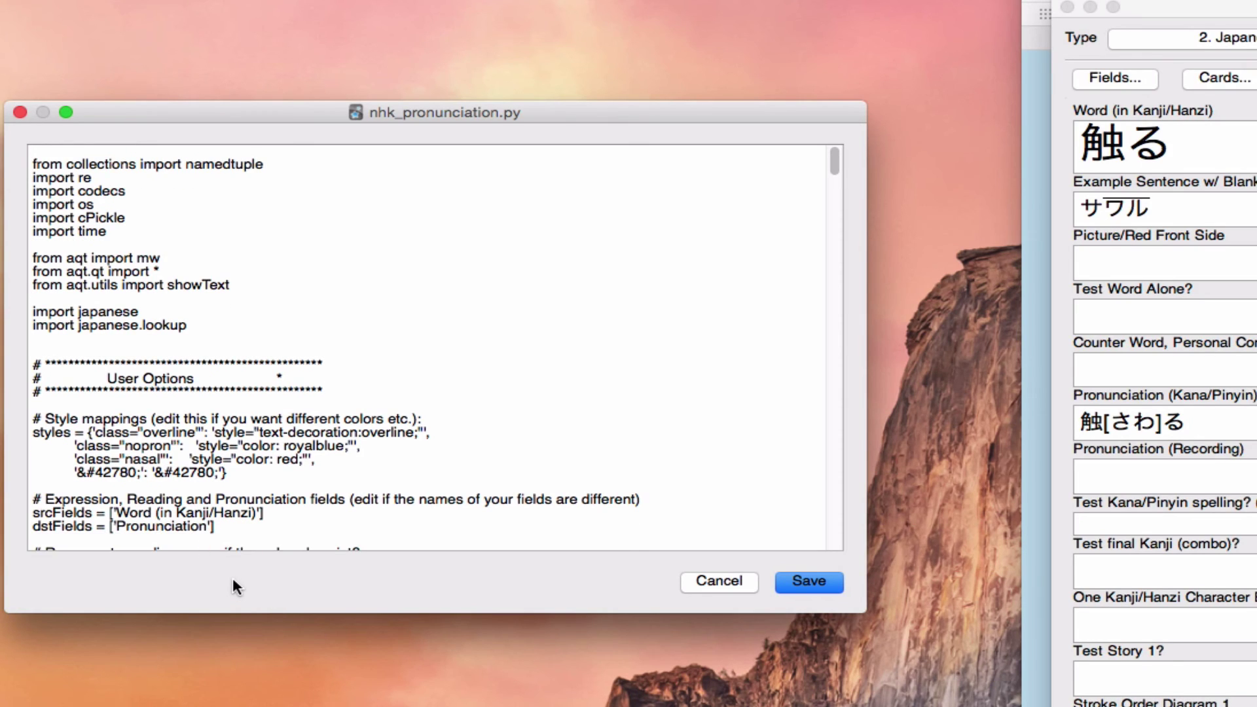
text((0,1))
key(BackSpace)
key(BackSpace)
key(BackSpace)
key(BackSpace)
key(BackSpace)
key(BackSpace)
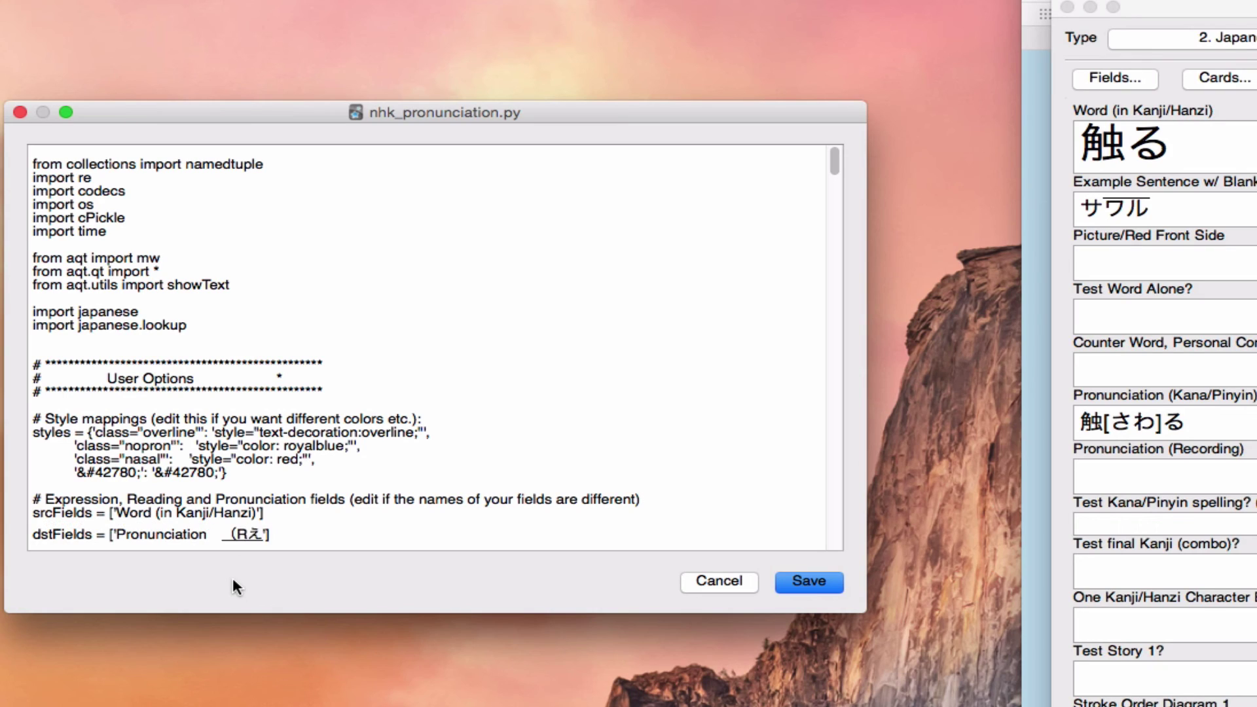
text((recor)
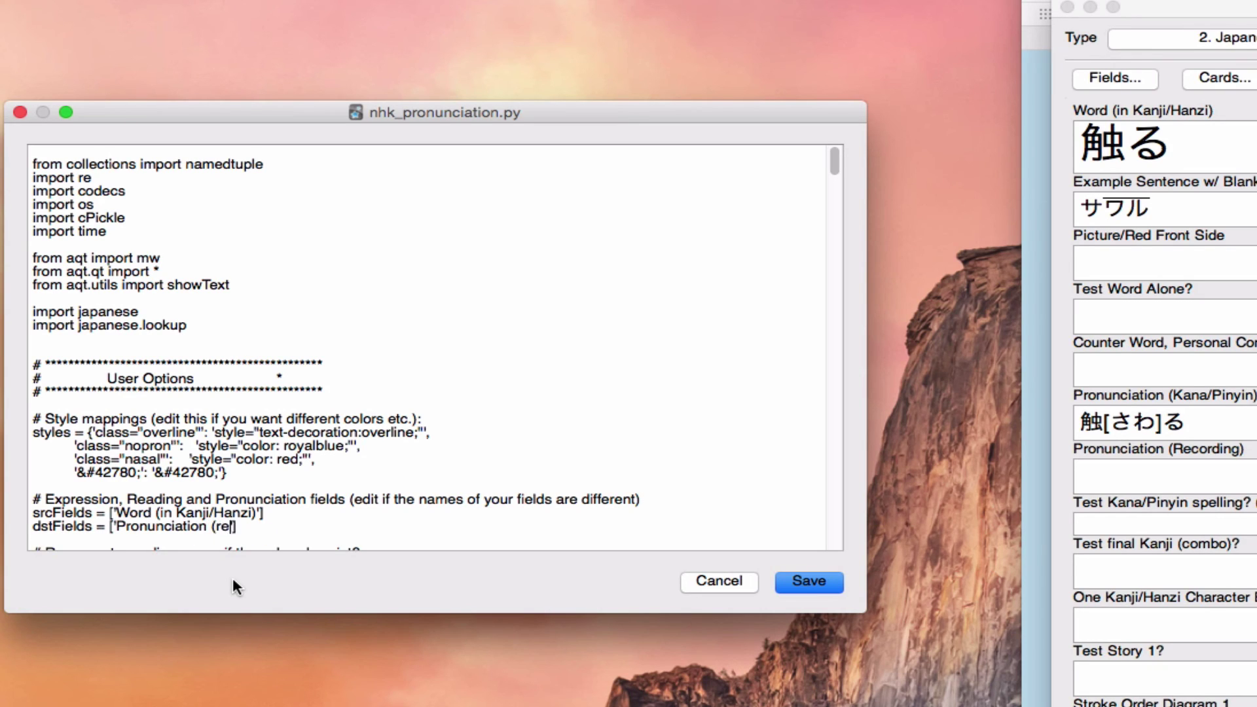
key(BackSpace)
key(BackSpace)
key(BackSpace)
key(BackSpace)
key(BackSpace)
text(Recording))
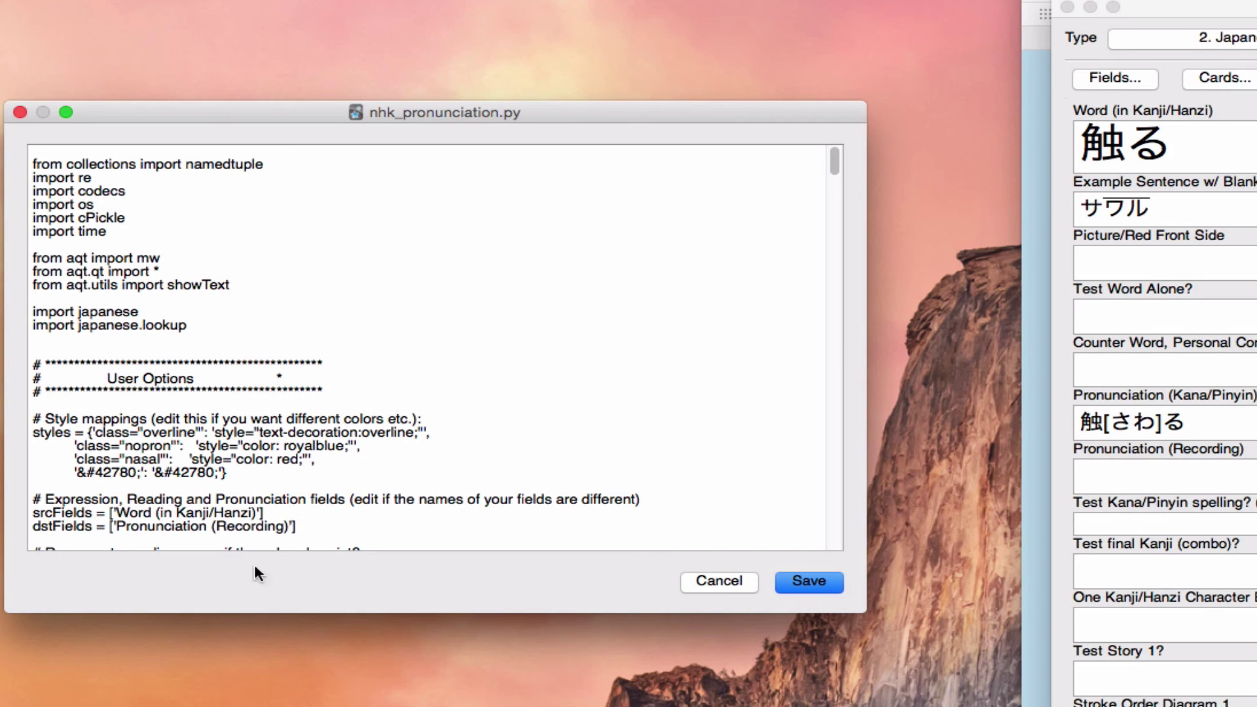
Step: Save the nhk_pronunciation edits, dismiss the restart notice and discard the unsaved card
click(822, 590)
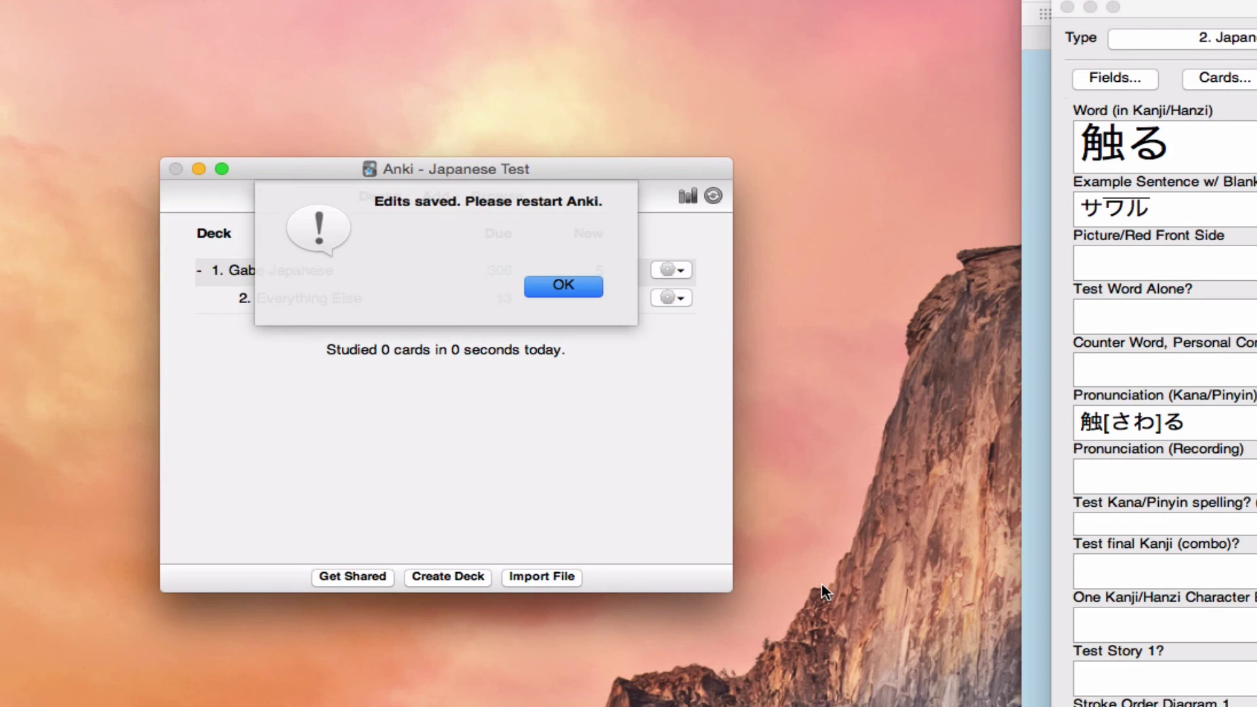
click(567, 285)
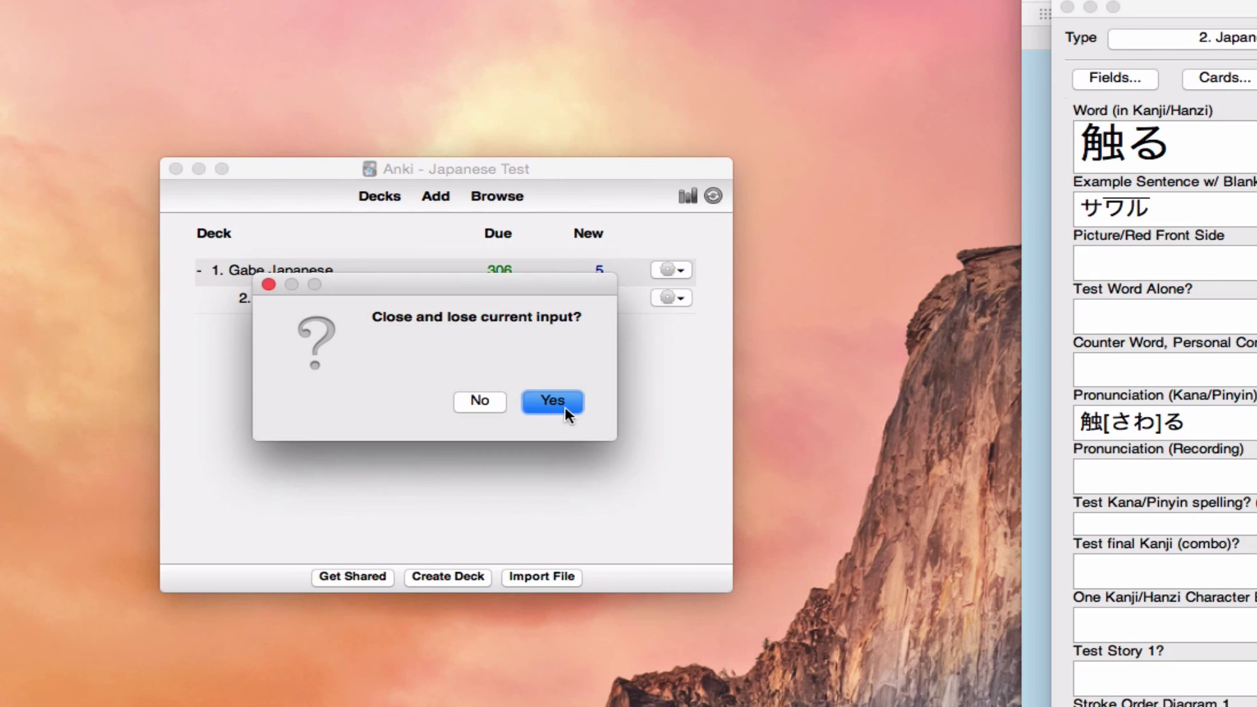
click(566, 409)
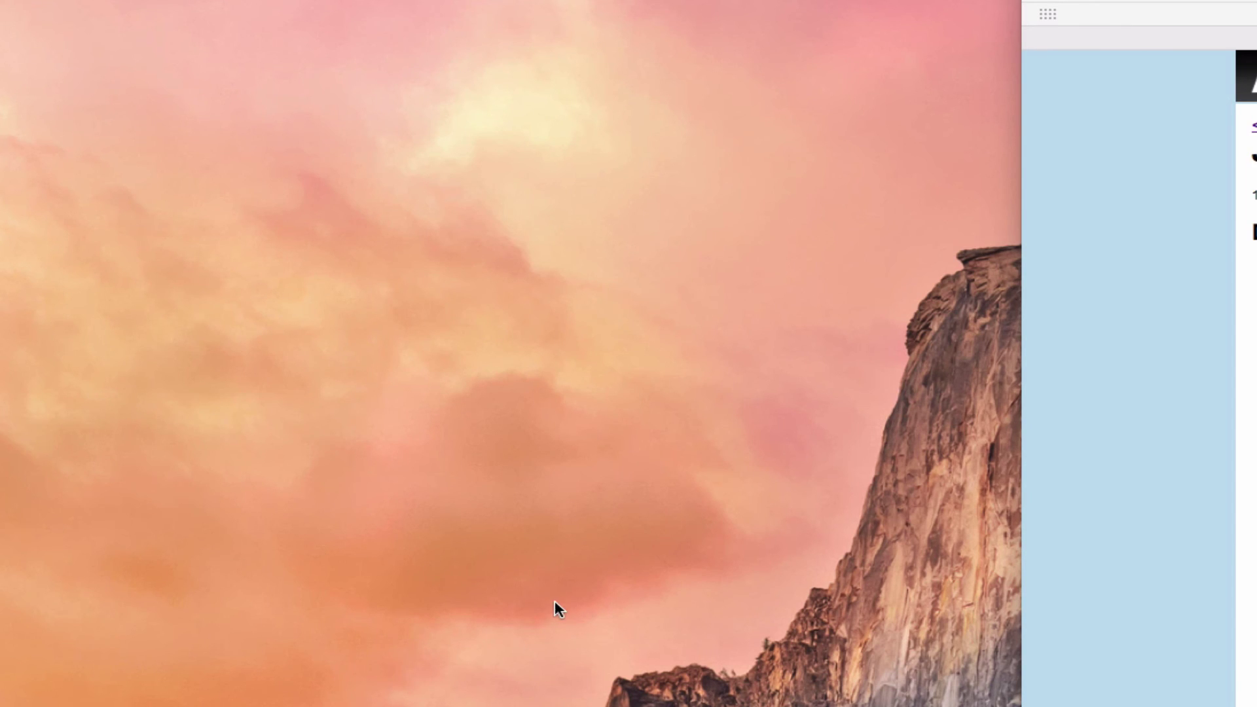
Step: Reopen the Japanese Test profile and start a new 2. Japanese Sentence Cards [Compounds] with Kanji note
click(991, 656)
click(1183, 631)
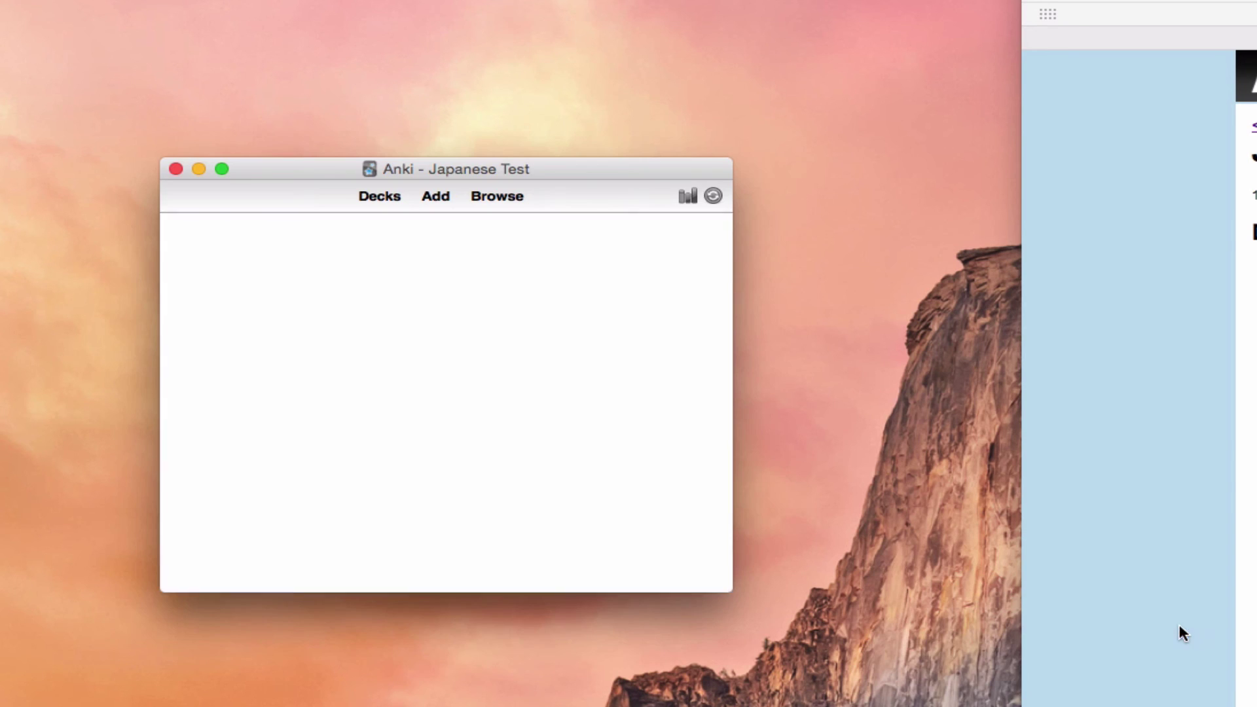
click(435, 196)
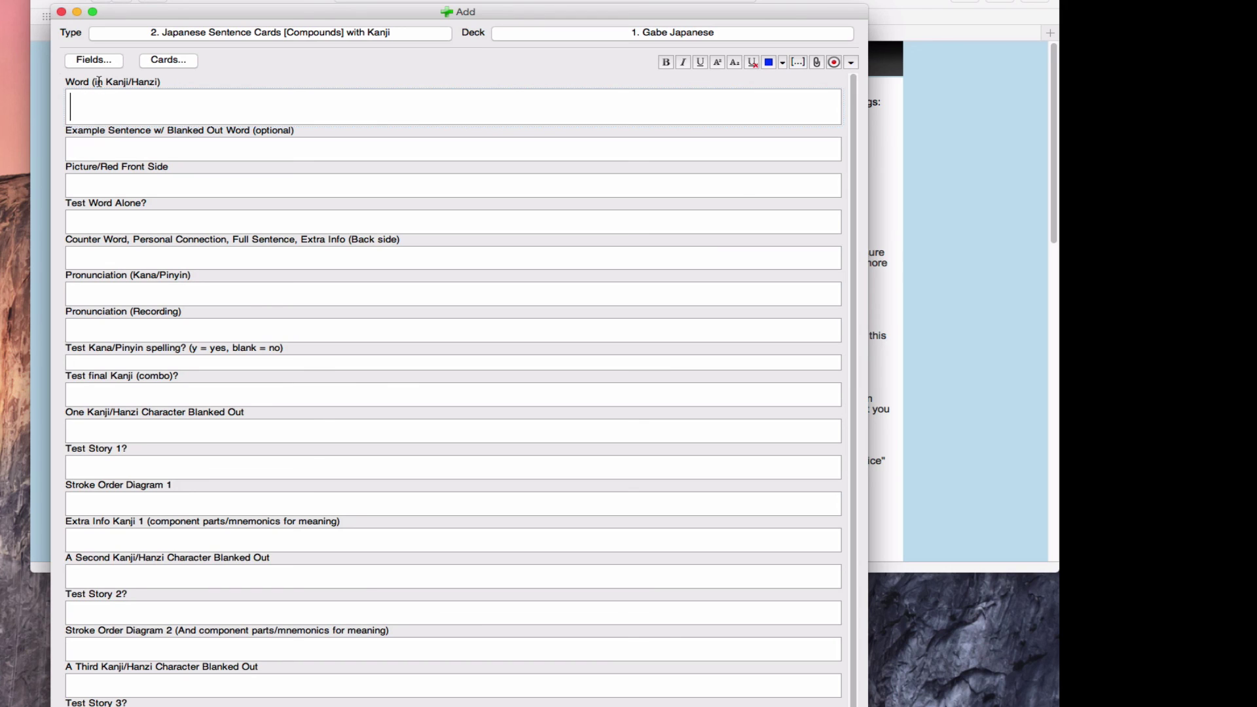
Step: Enter 触る in the Word (in Kanji/Hanzi) field via the IME reading さわる so the fields auto-fill
text(sawari)
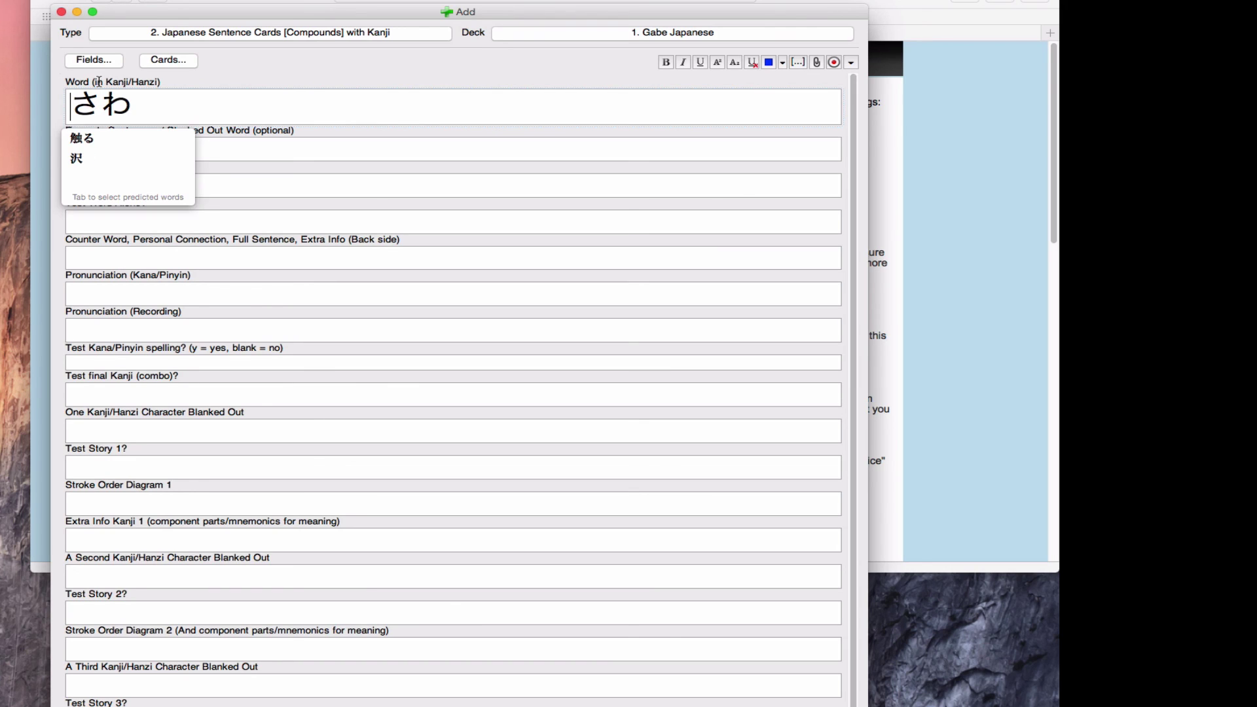
key(BackSpace)
text(ru)
key(Tab)
key(Return)
key(Tab)
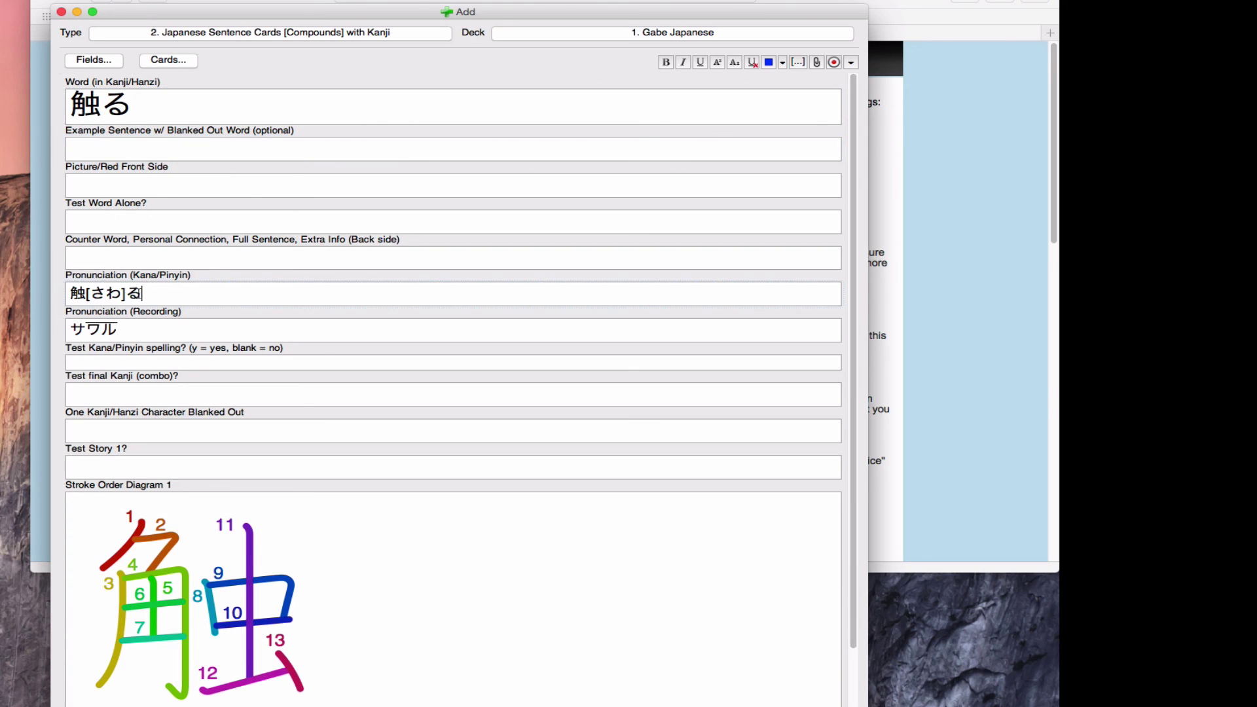
Step: Check the auto-filled furigana 触[さわ]る, katakana reading サワル and the stroke-order diagram for 触
drag(140, 293, 141, 324)
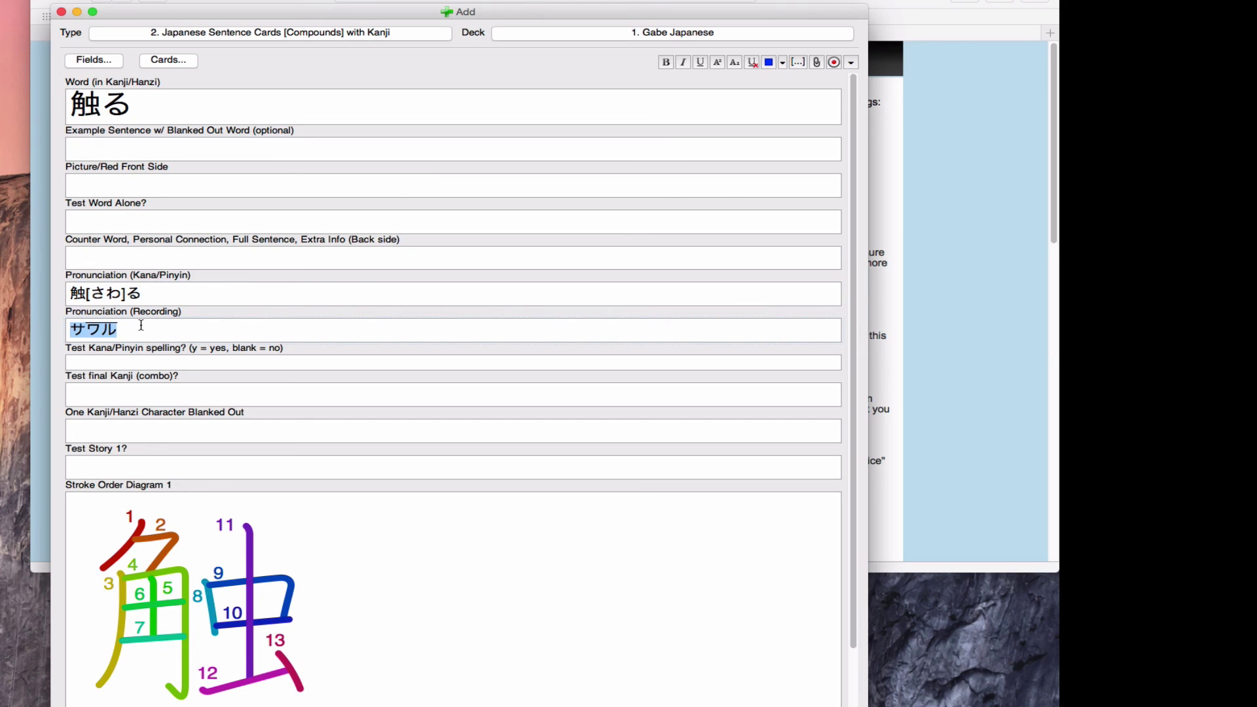
click(72, 331)
click(354, 583)
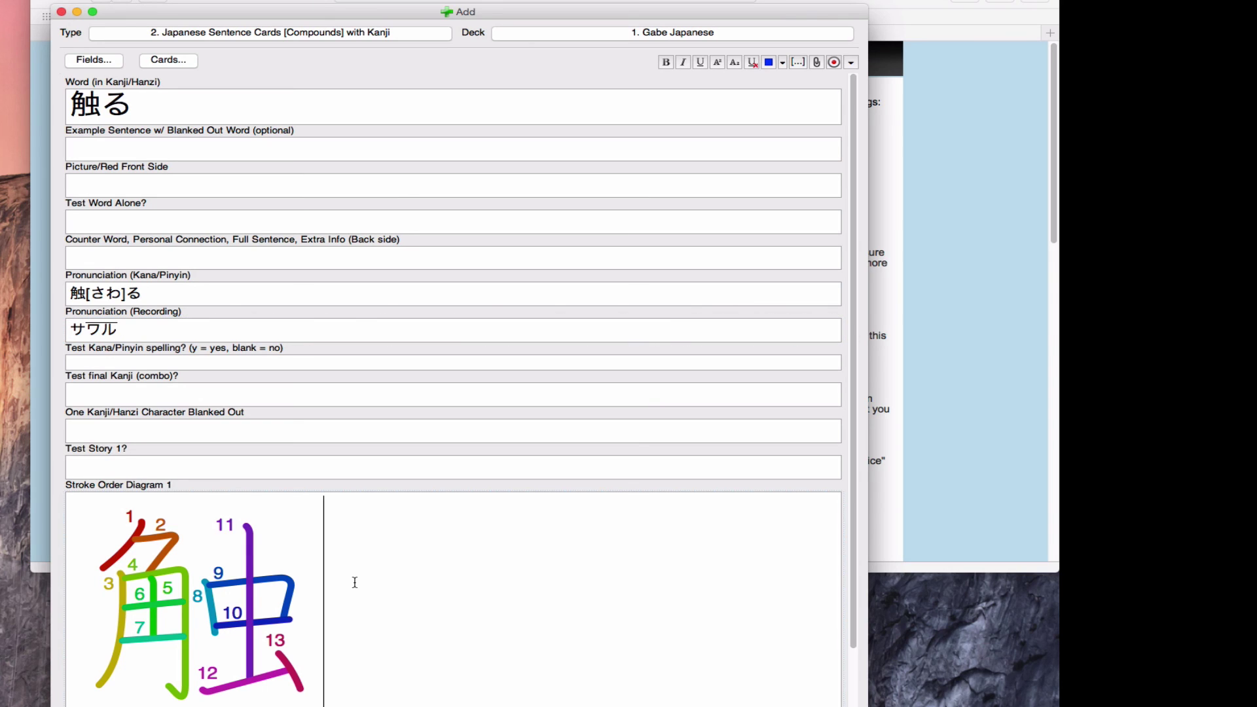